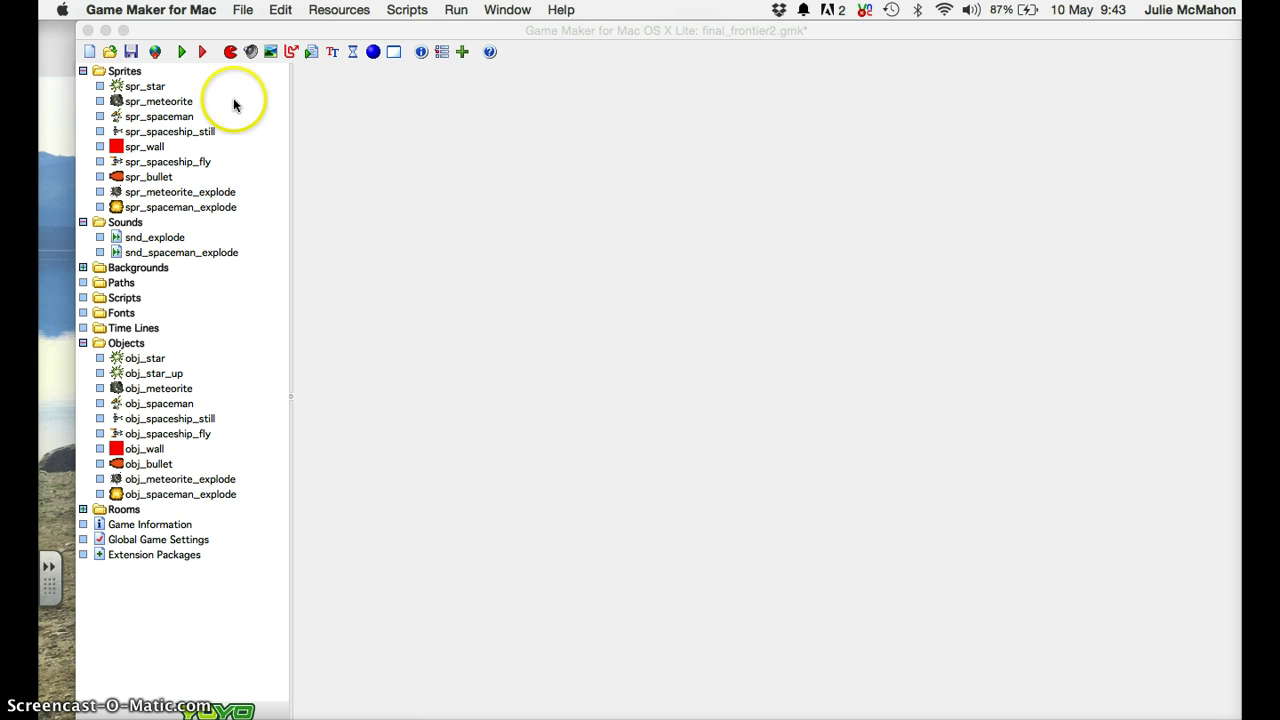
Step: Create a new sprite named spr_spaceship_explode
click(228, 54)
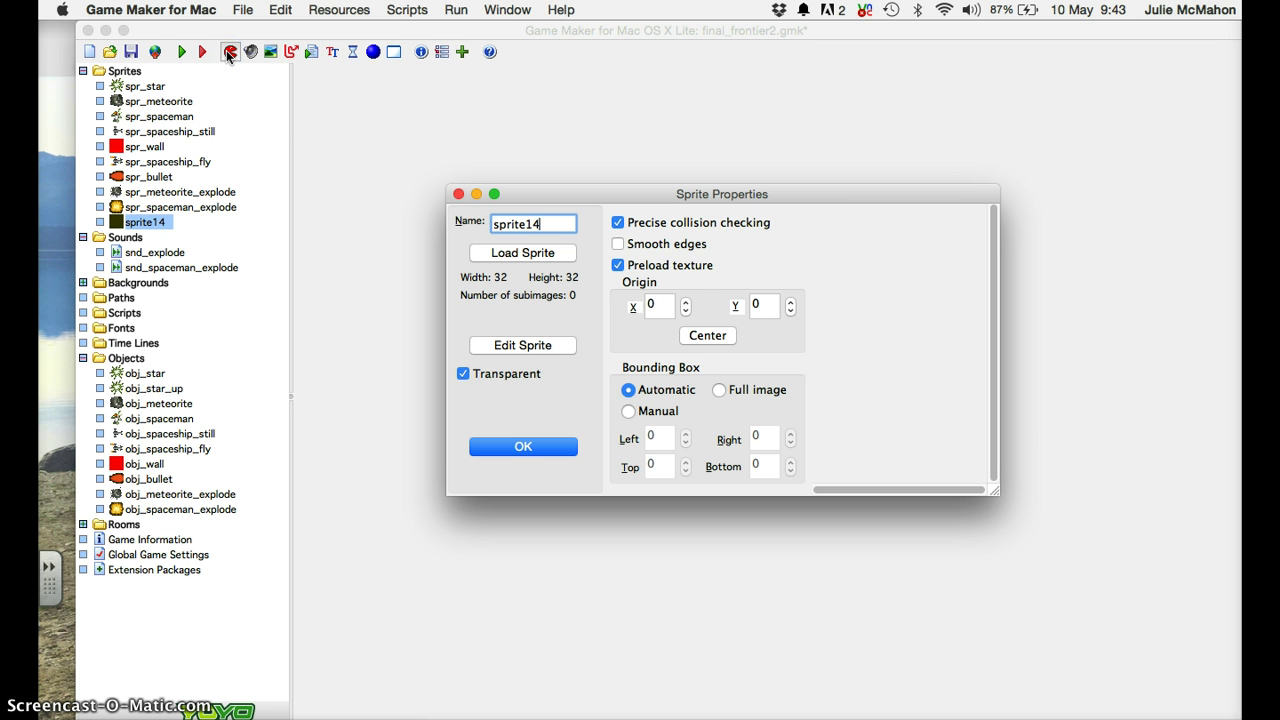
key(BackSpace)
key(BackSpace)
key(BackSpace)
key(BackSpace)
text(_sp)
text(aceship)
text(_explode)
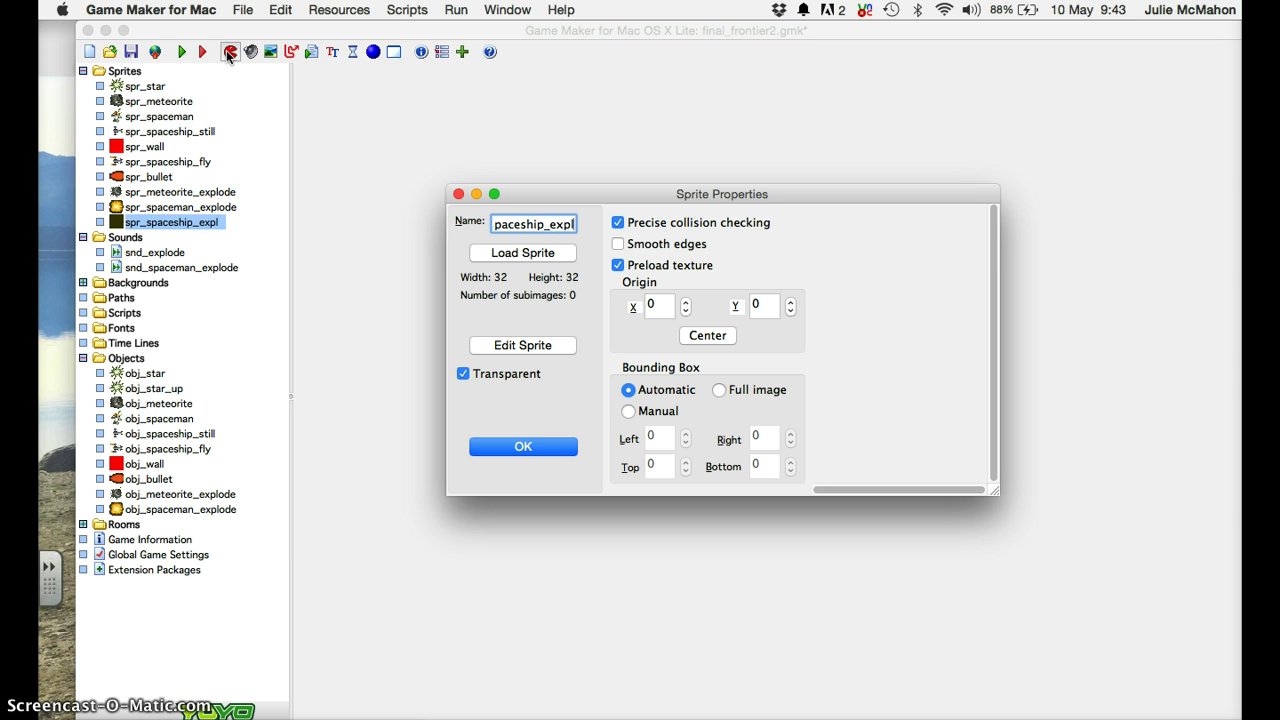
Step: Create the sprite's images from the strip file spaceship_explode_strip6.png, with 6 images, 6 per row, each 64 by 64
click(527, 347)
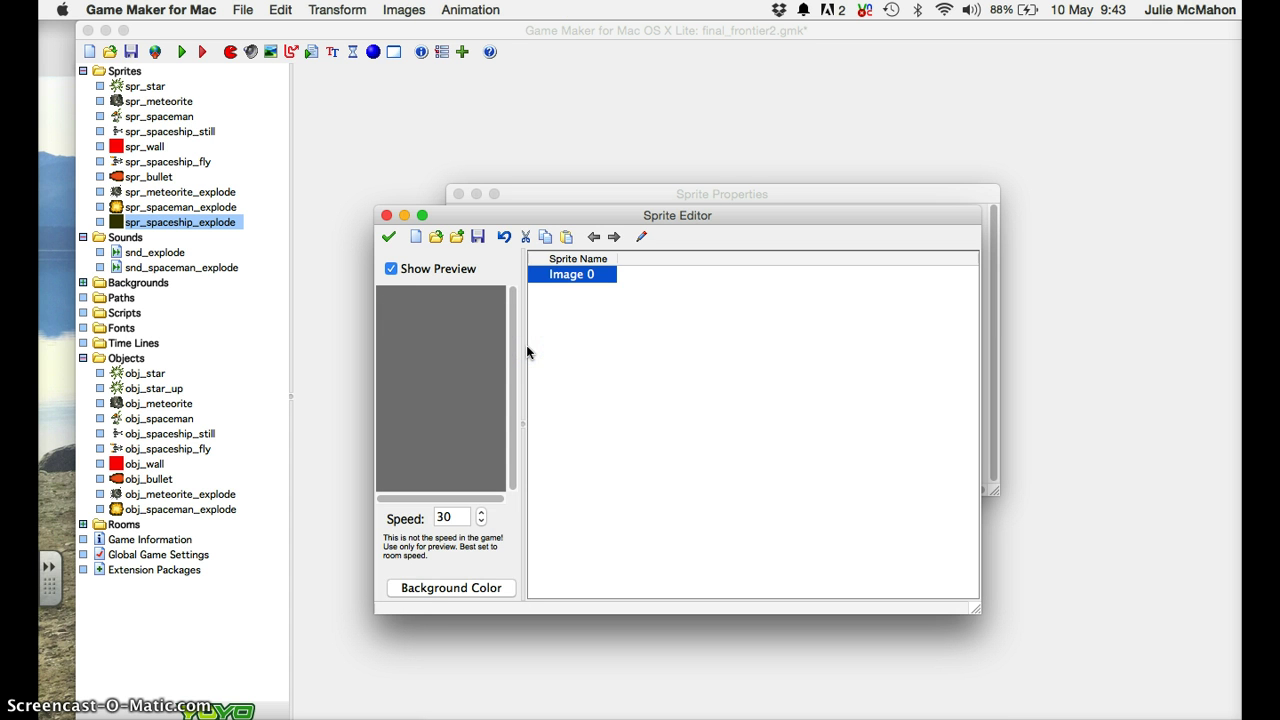
click(242, 9)
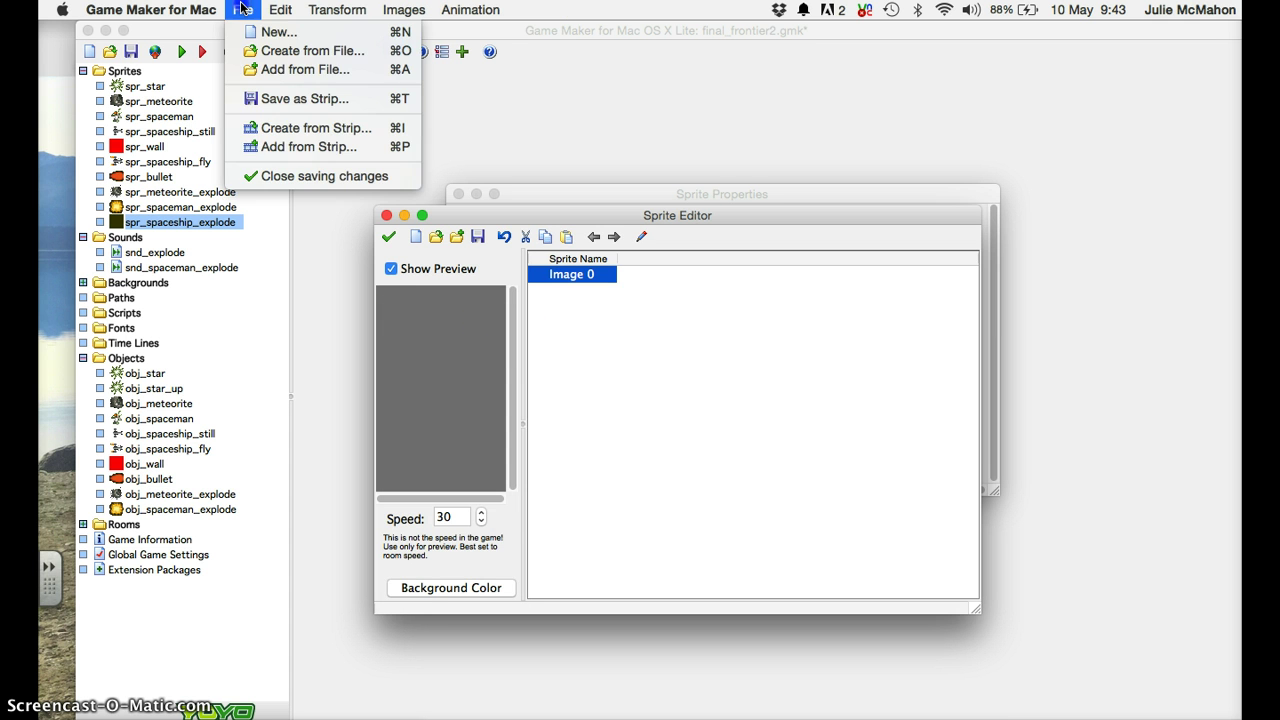
click(278, 130)
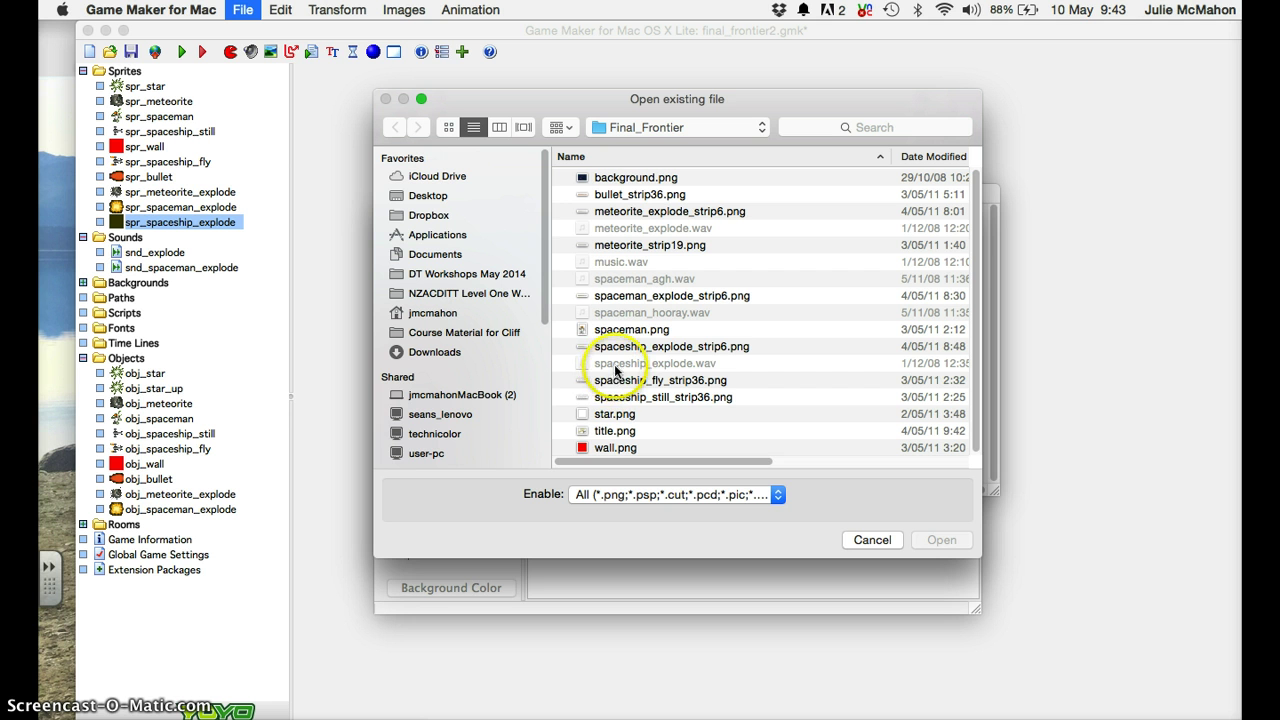
click(618, 347)
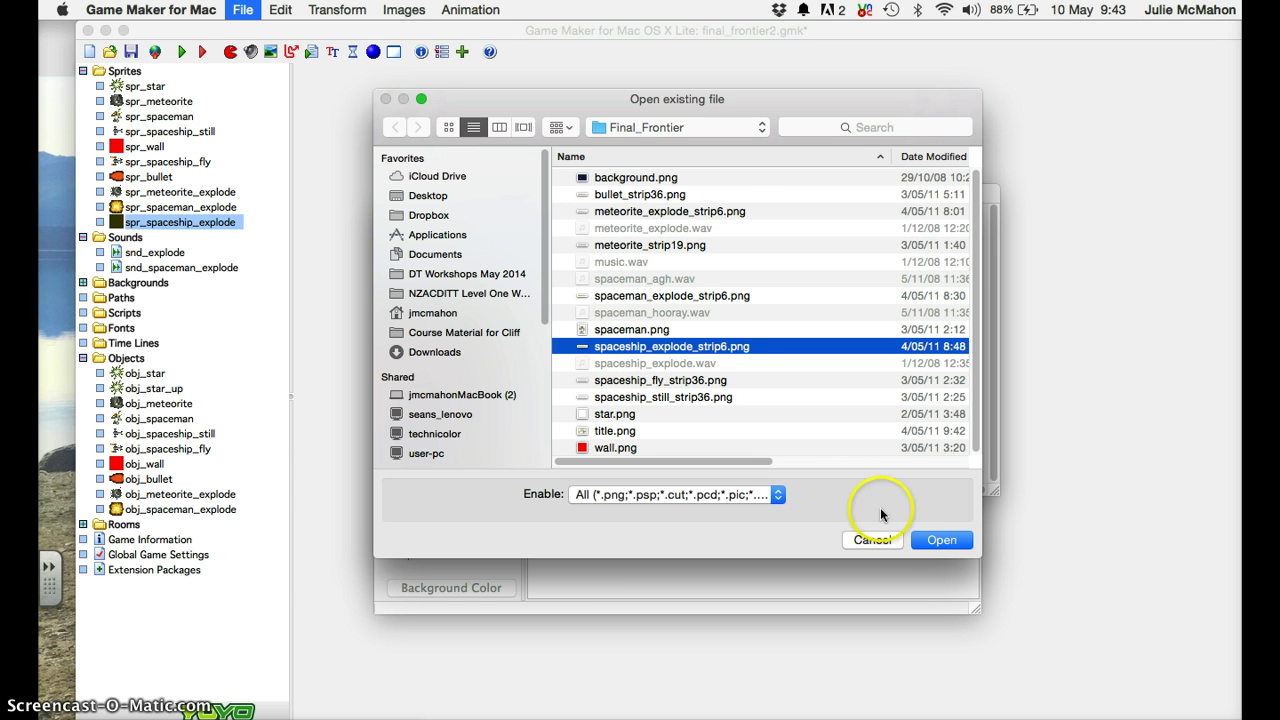
click(935, 540)
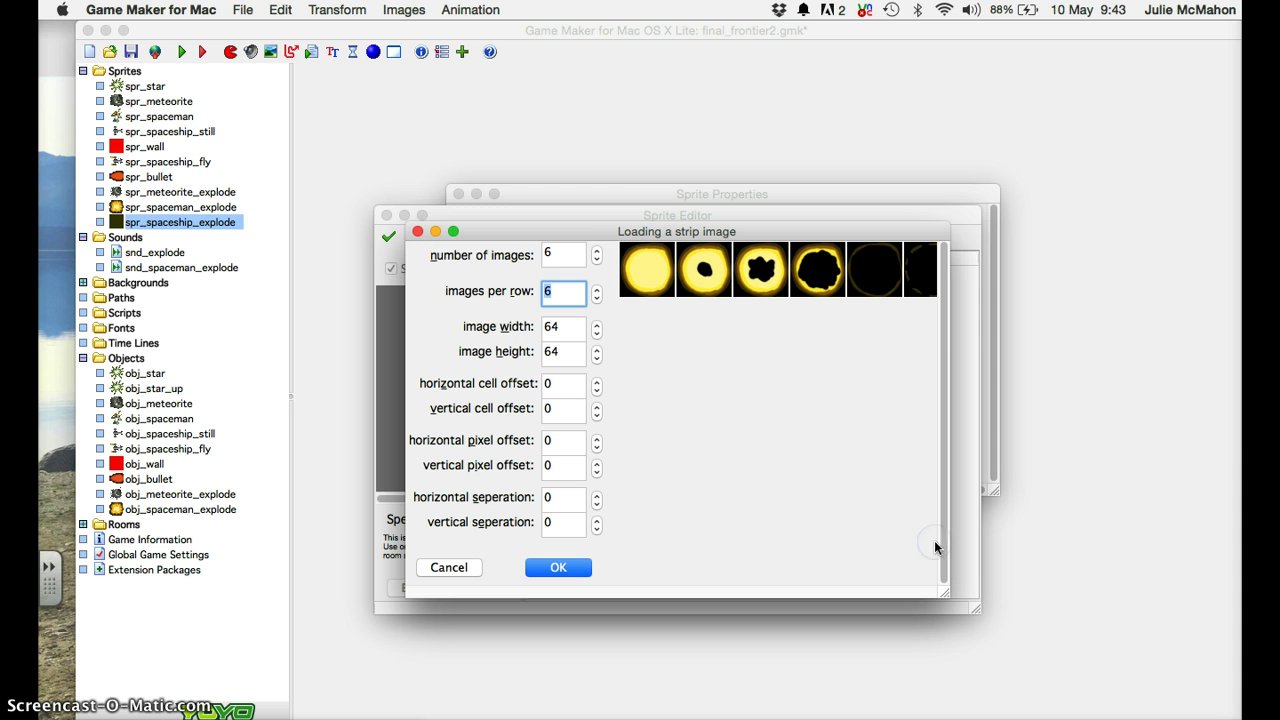
click(562, 258)
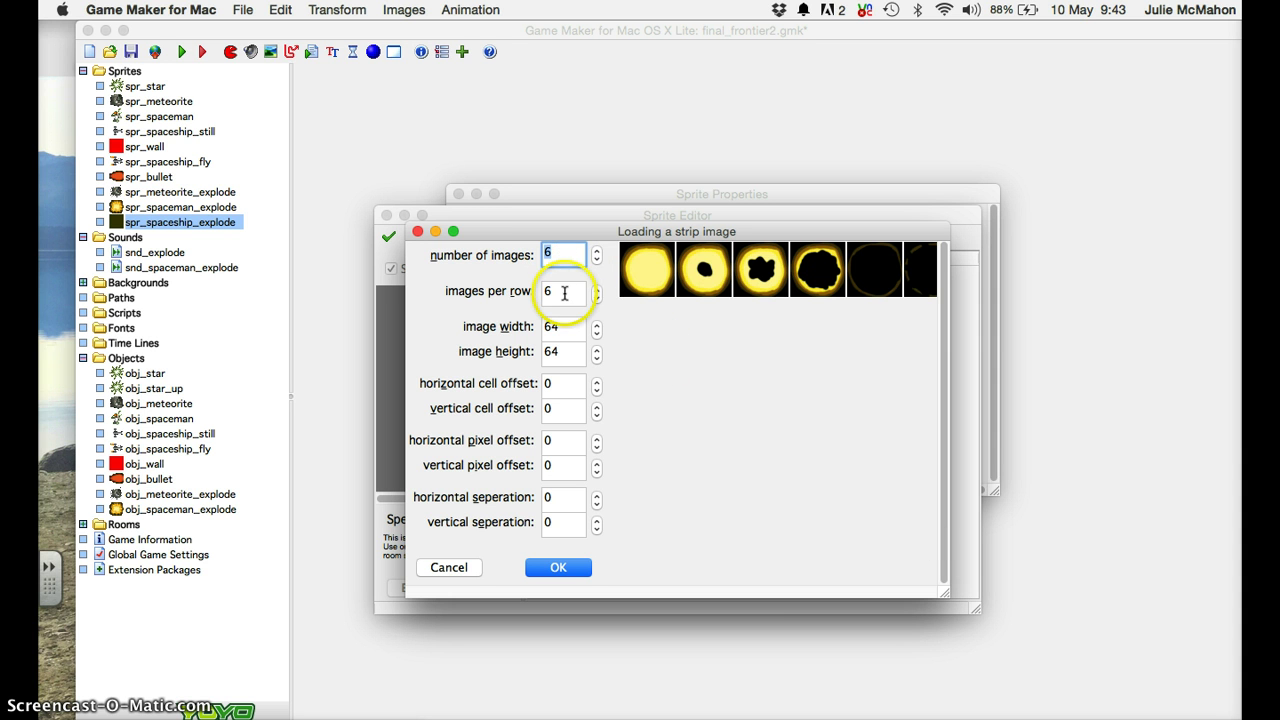
click(564, 292)
click(560, 326)
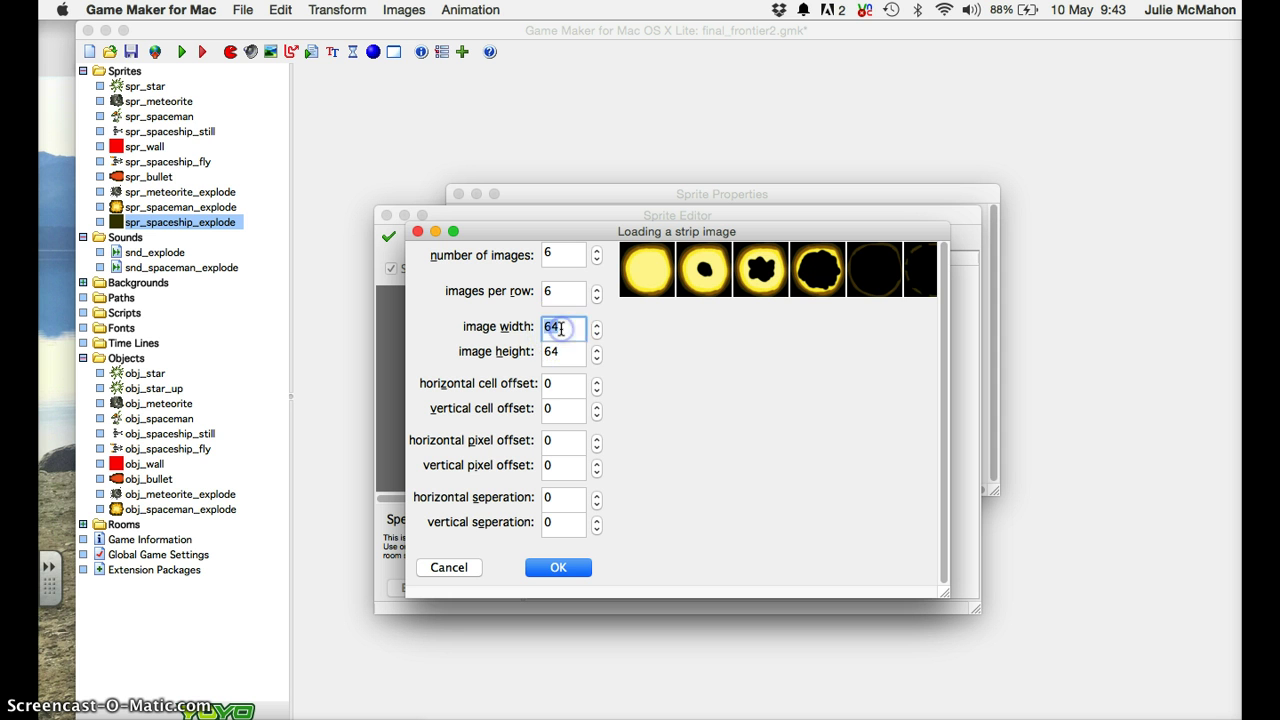
click(563, 354)
click(567, 566)
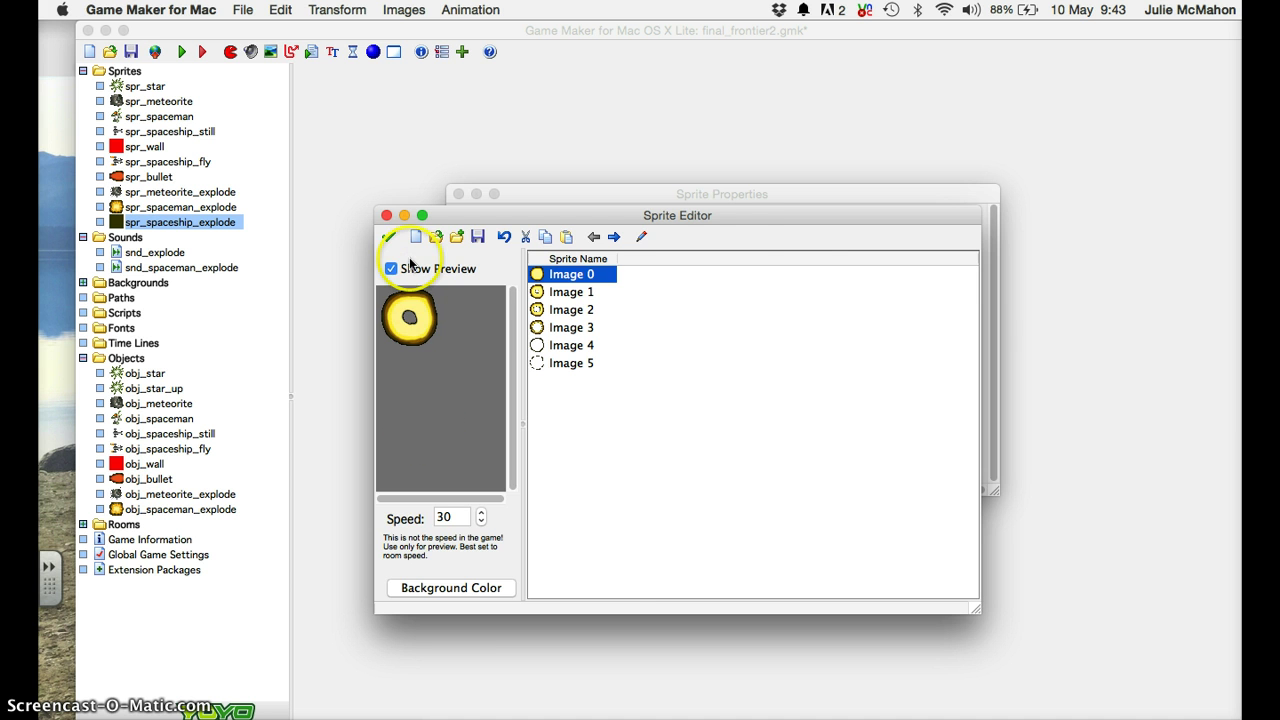
Step: Keep the imported strip images and centre the origin of the spaceship explosion sprite
click(388, 237)
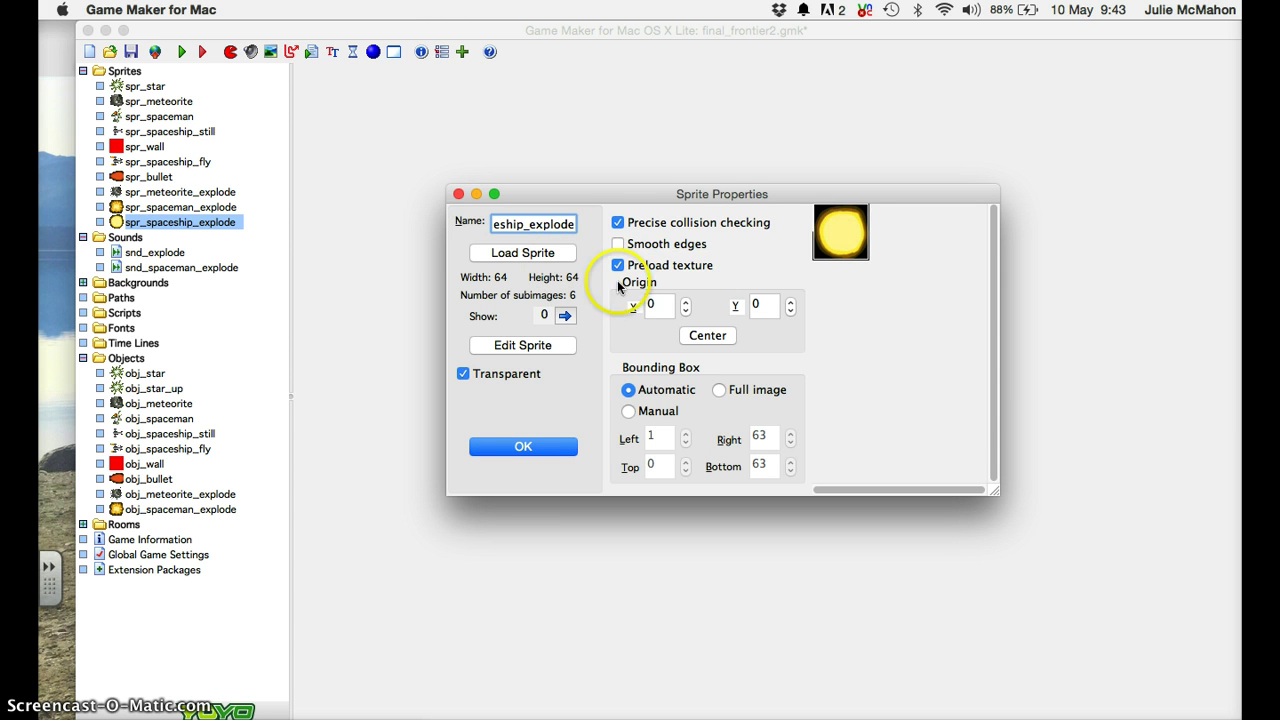
click(706, 337)
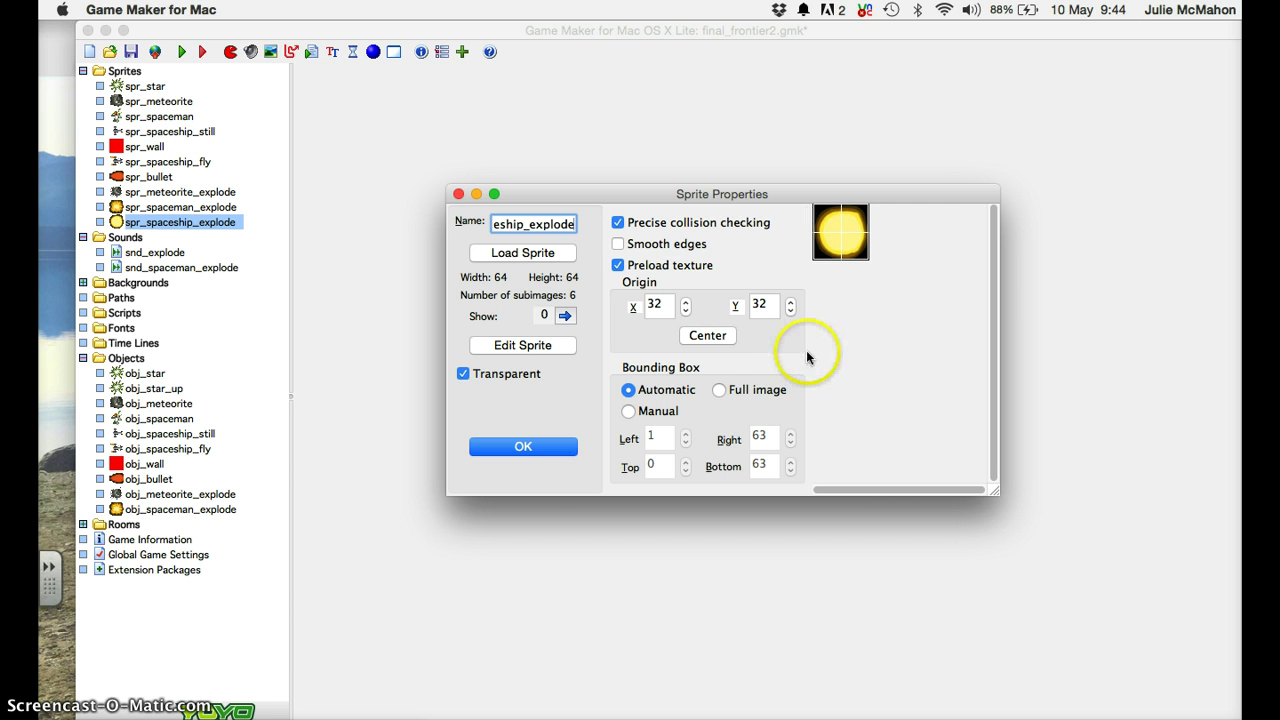
click(535, 450)
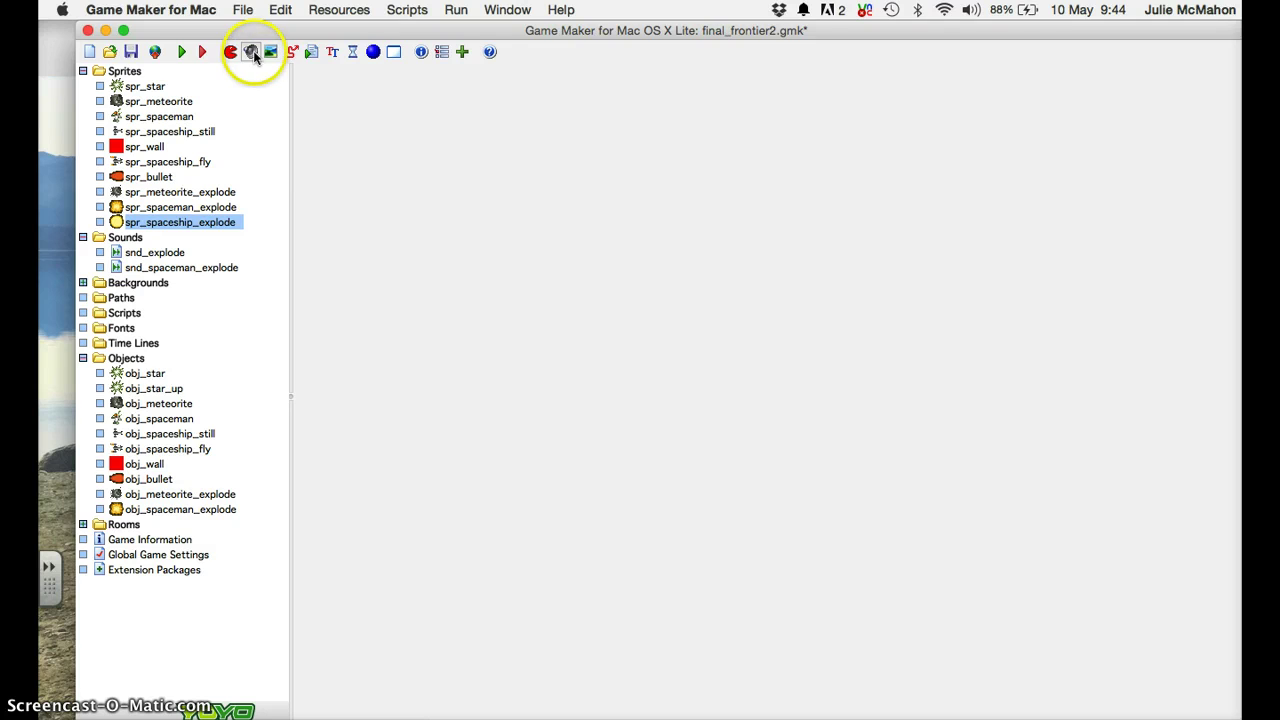
Step: Create a new sound named snd_spaceship_explode
click(251, 52)
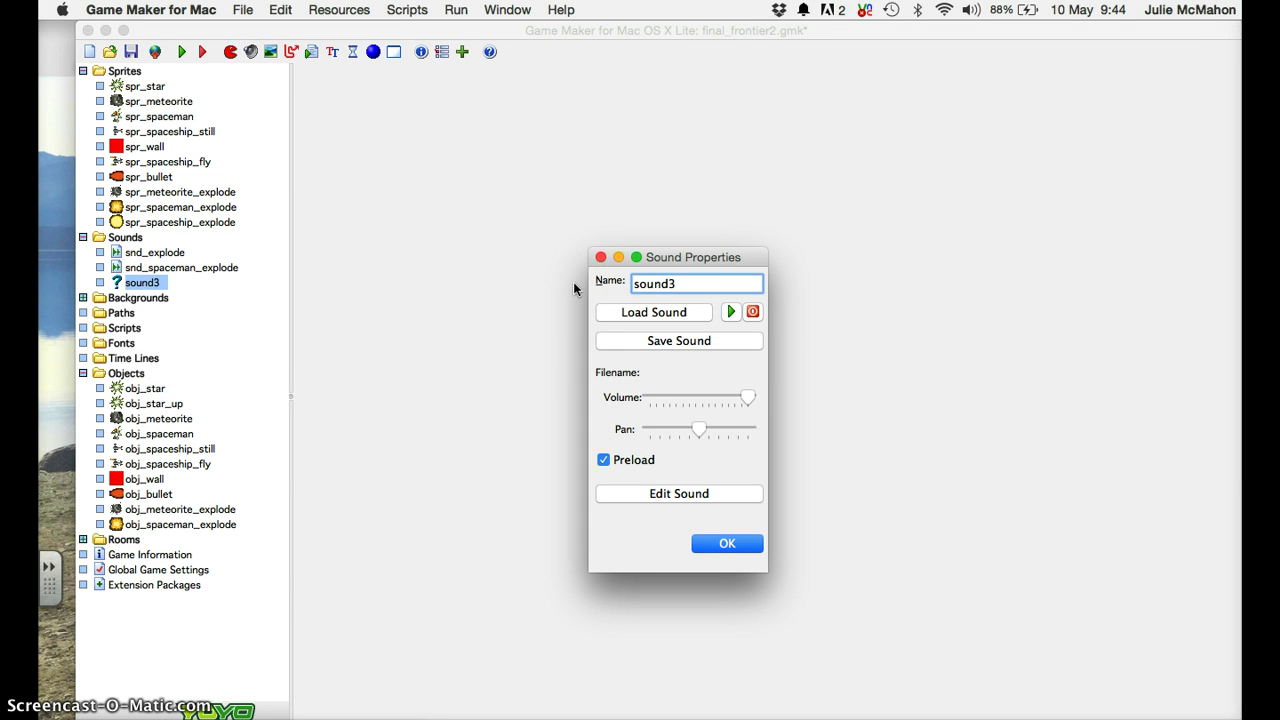
key(BackSpace)
key(BackSpace)
key(BackSpace)
key(BackSpace)
key(BackSpace)
text(nd_space)
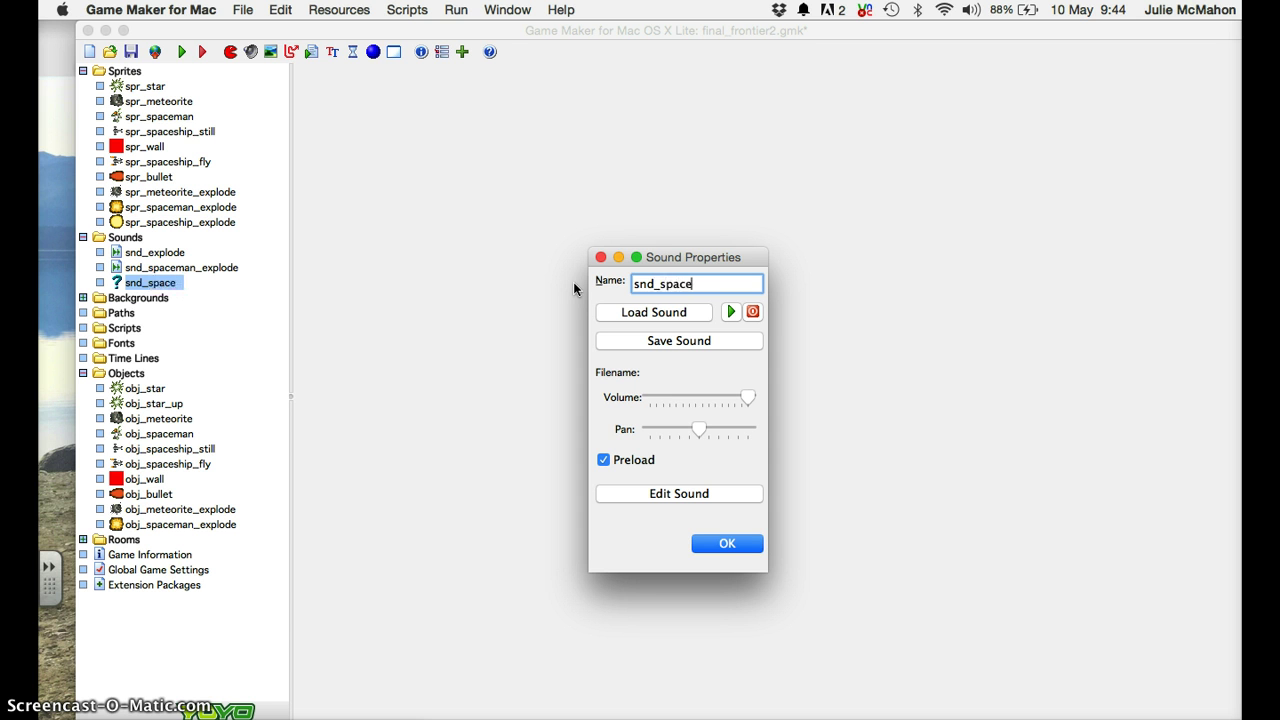
text(ship_ex)
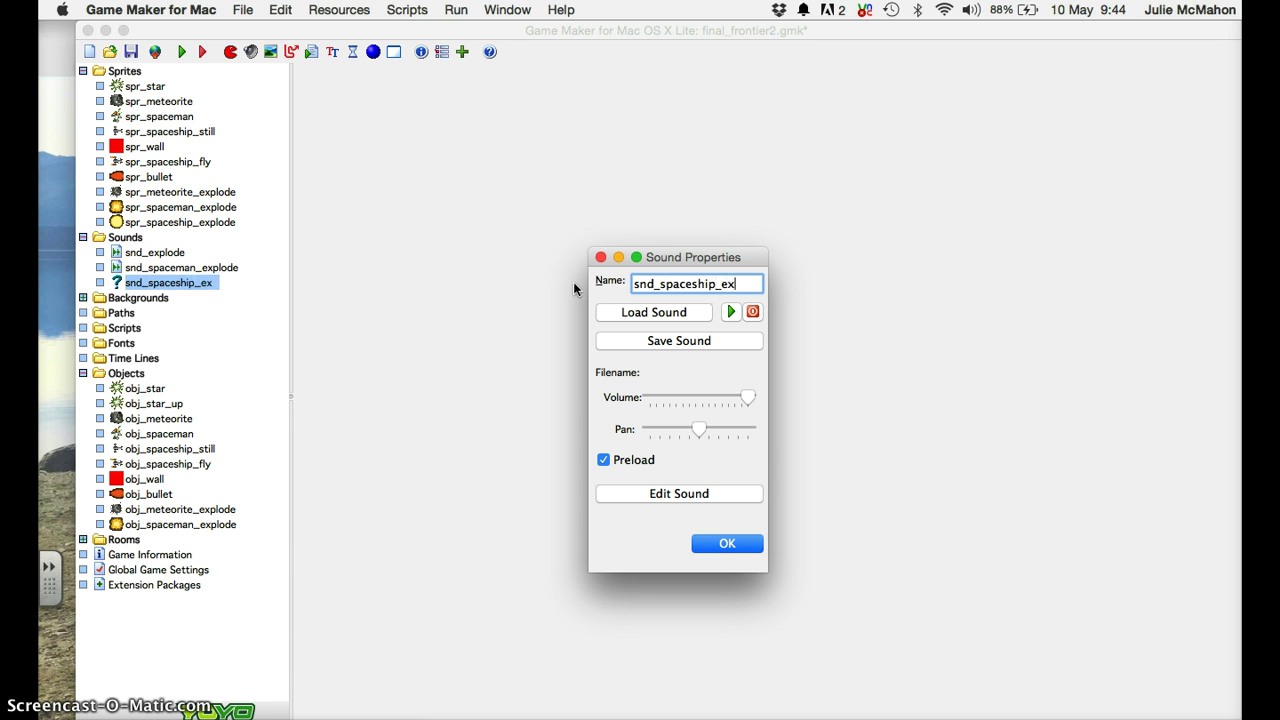
text(plode)
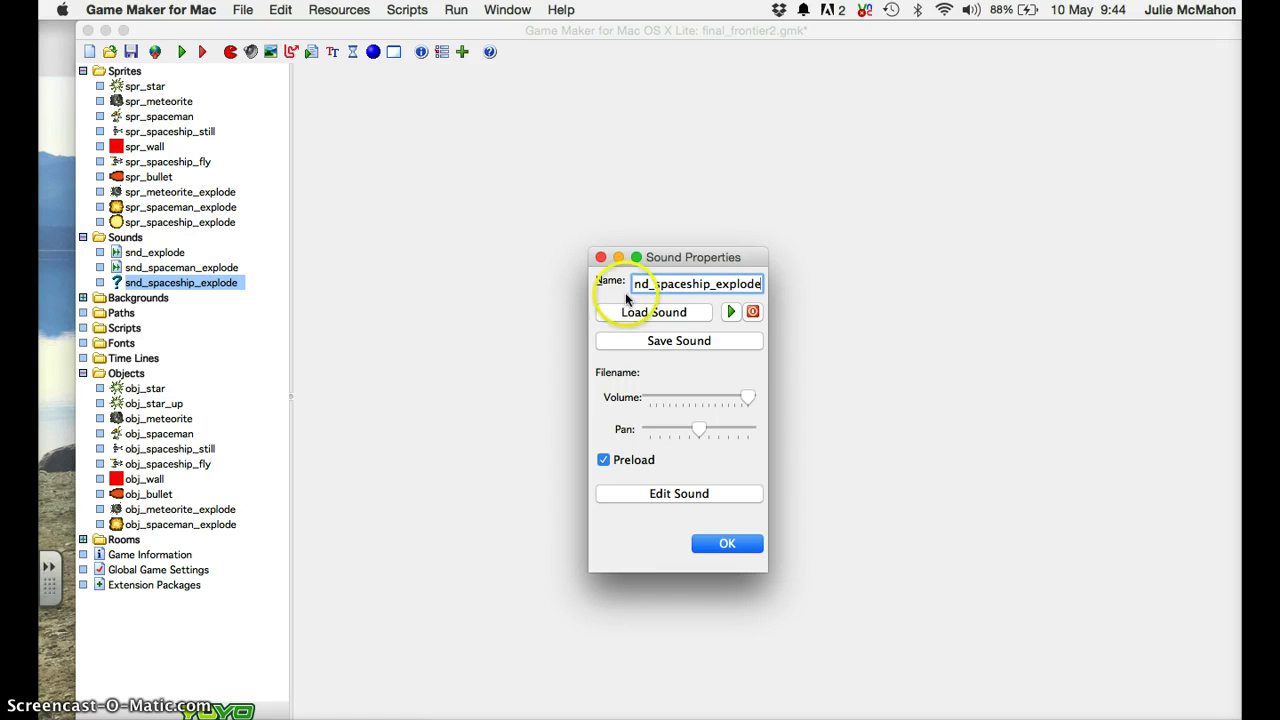
Step: Load spaceship_explode.wav into the new sound, play it back as a check, and accept the sound
click(669, 316)
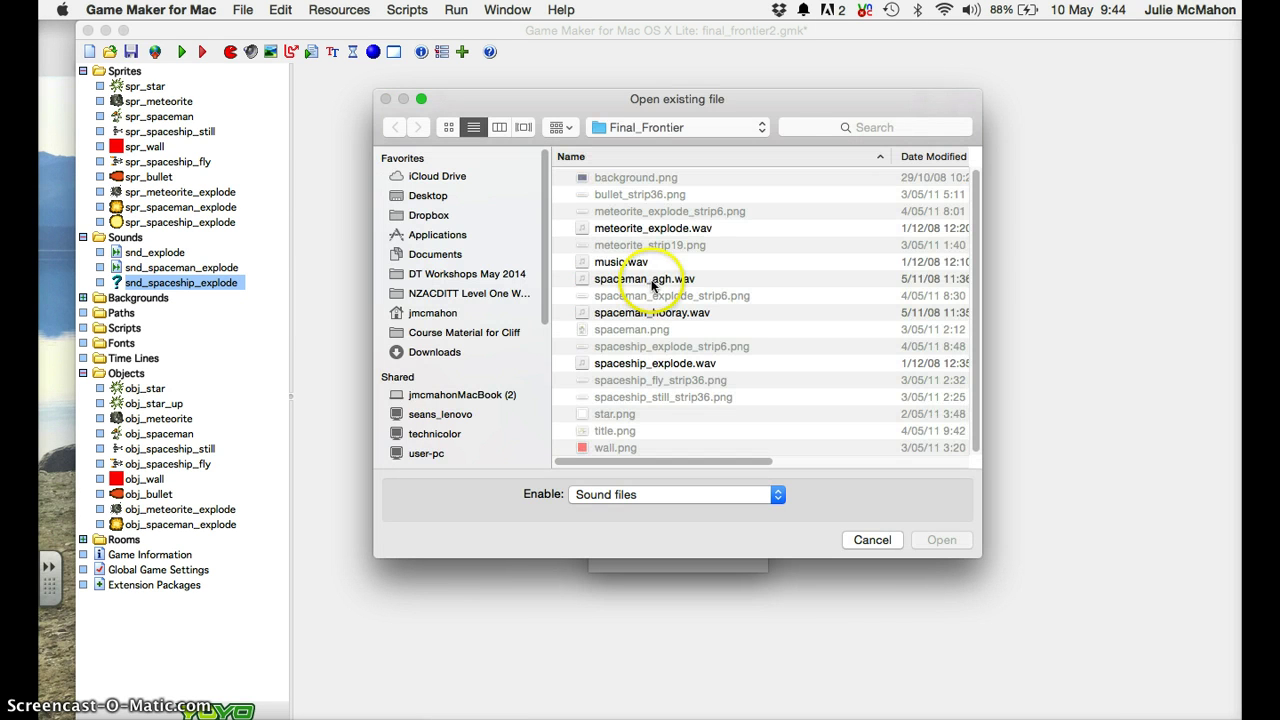
click(663, 365)
click(950, 532)
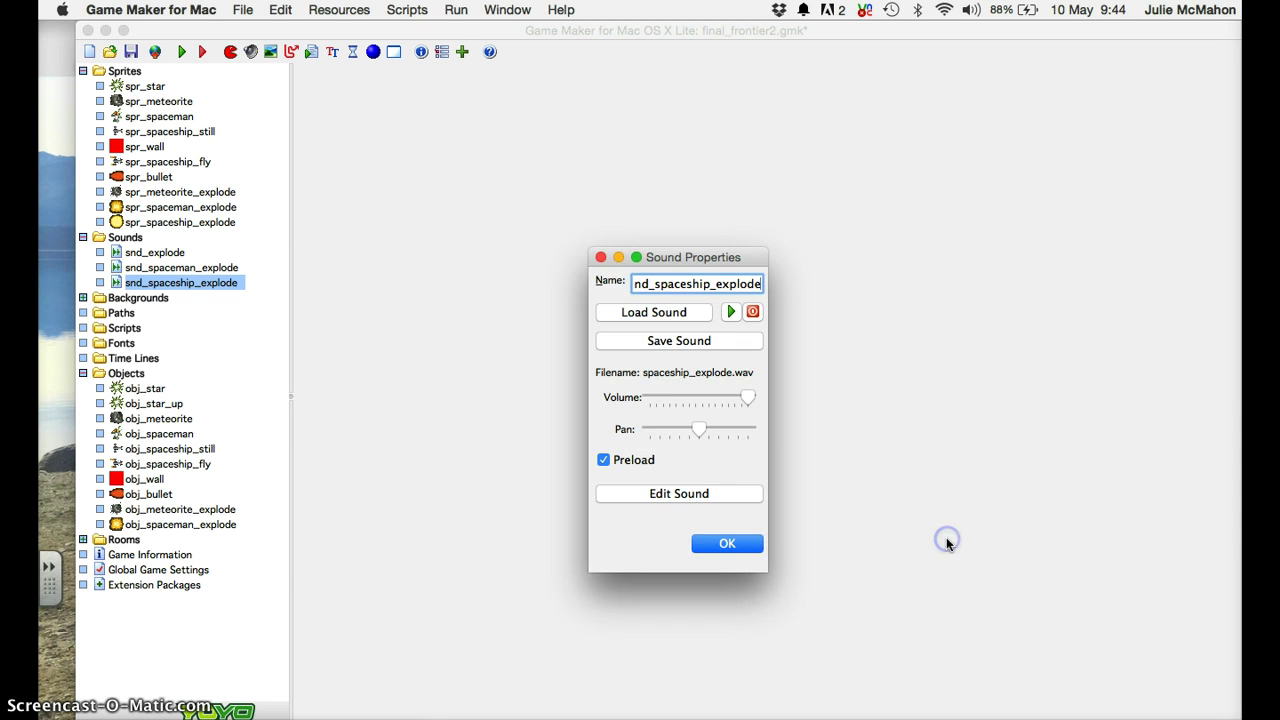
click(671, 340)
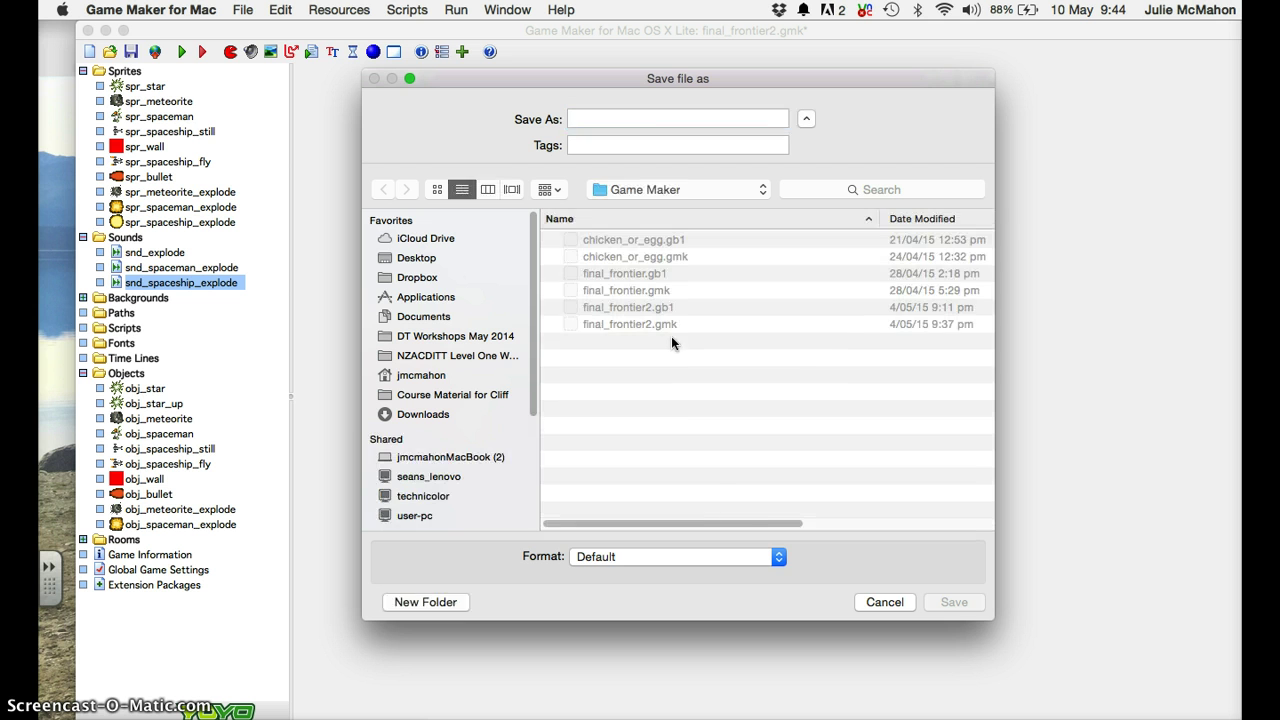
click(890, 603)
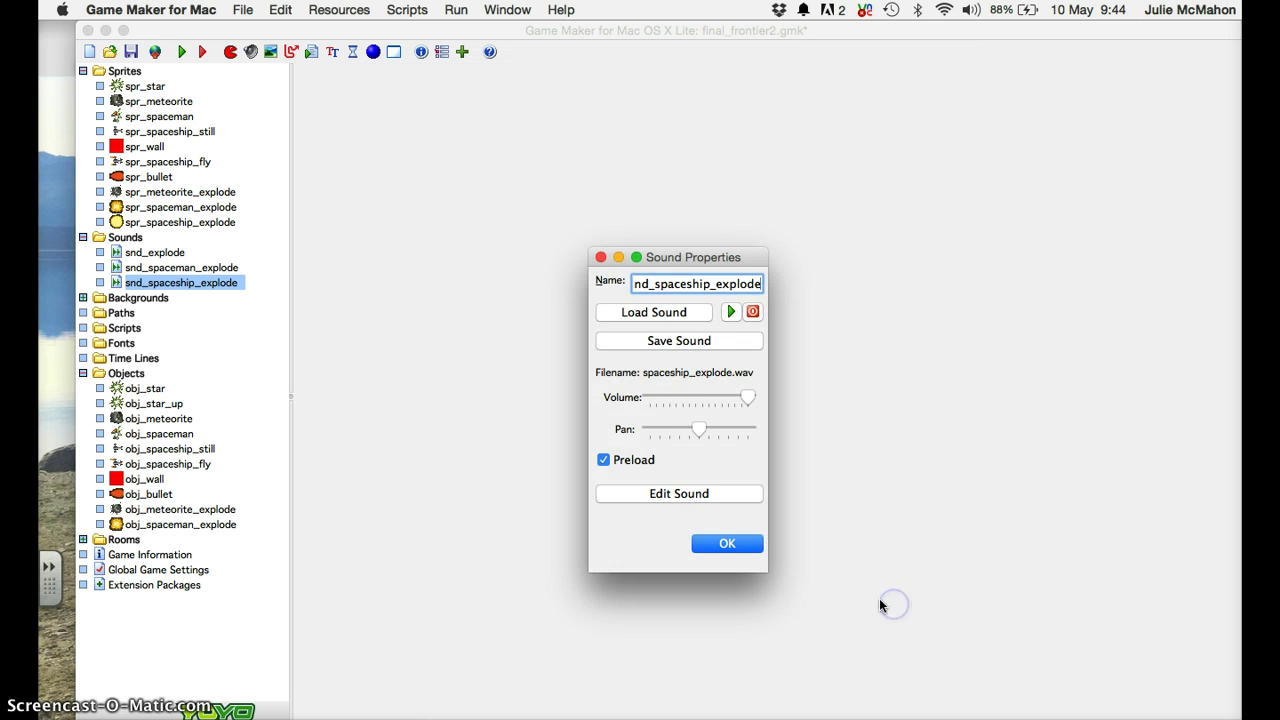
click(731, 312)
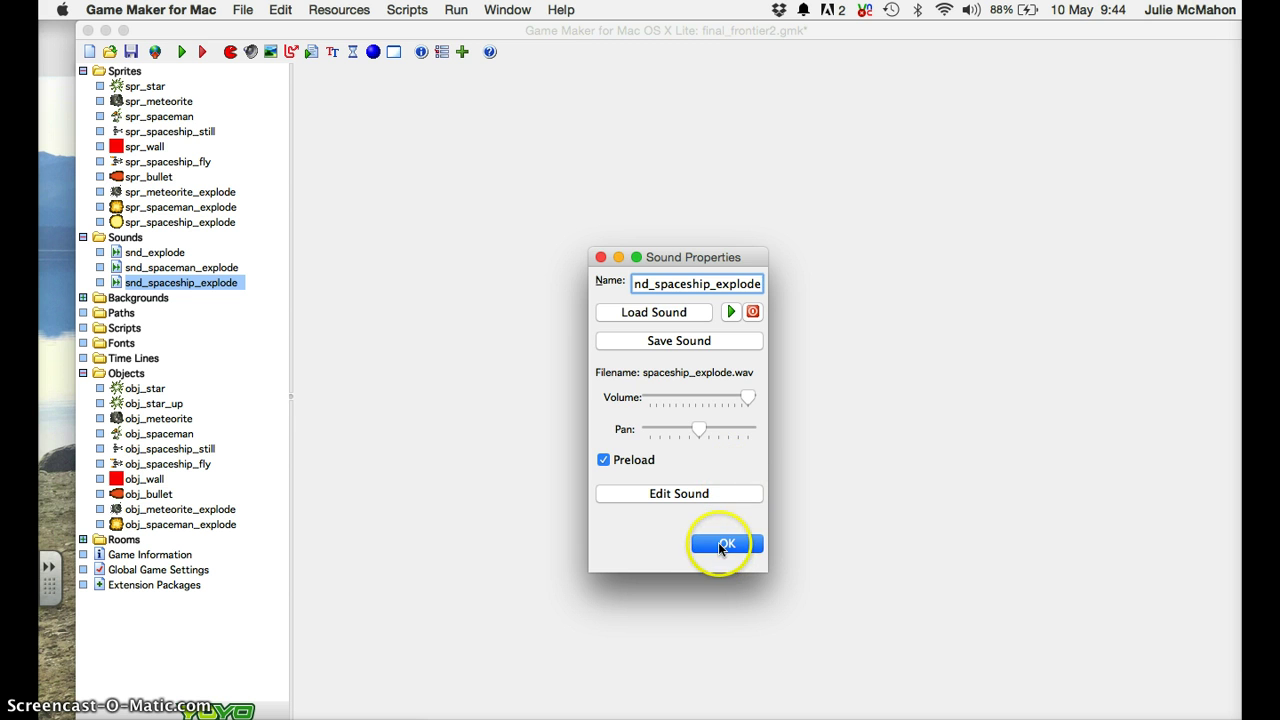
click(721, 546)
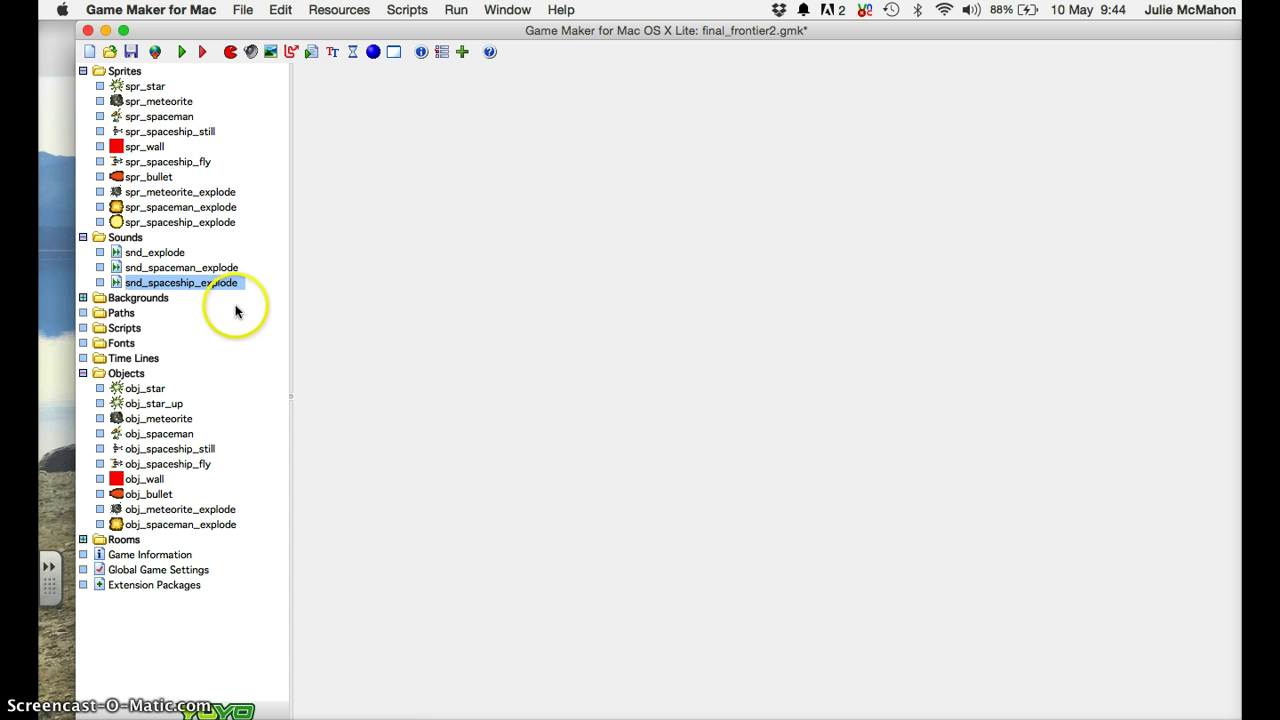
Step: Create an object named obj_spaceship_explode and assign it the spr_spaceship_explode sprite
click(138, 375)
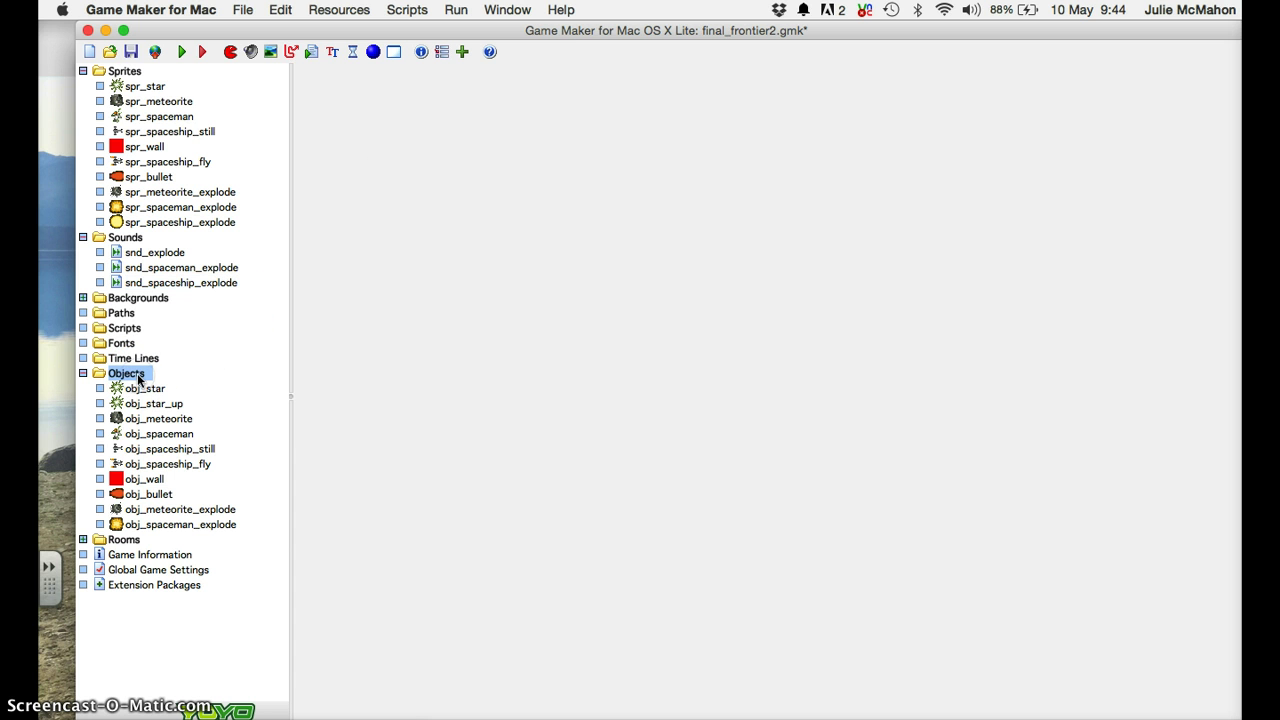
click(373, 52)
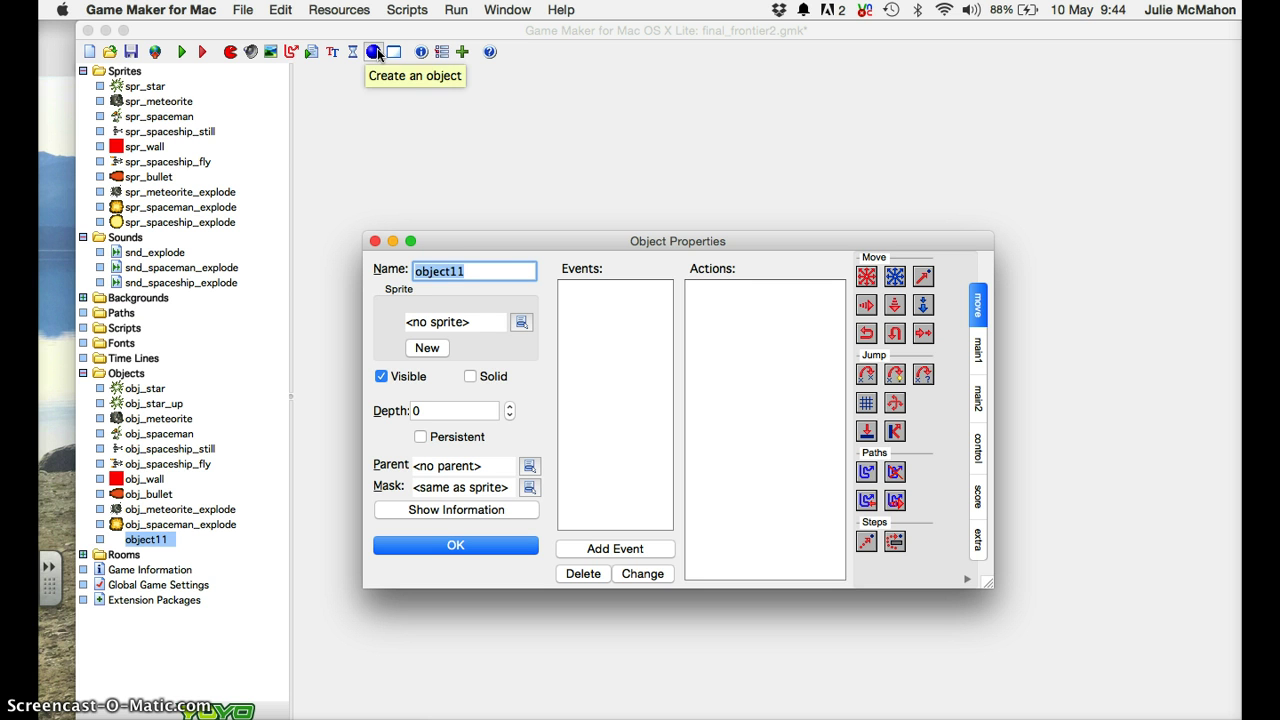
text(obj_)
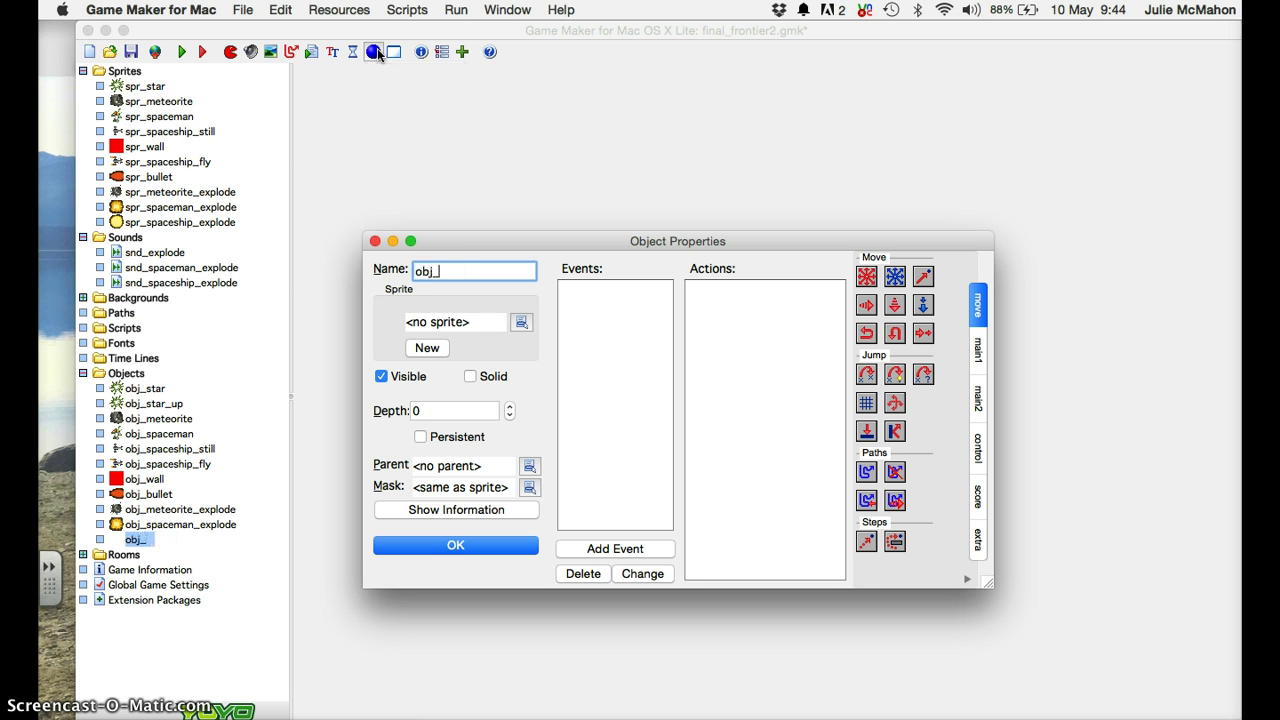
text(spaceshi)
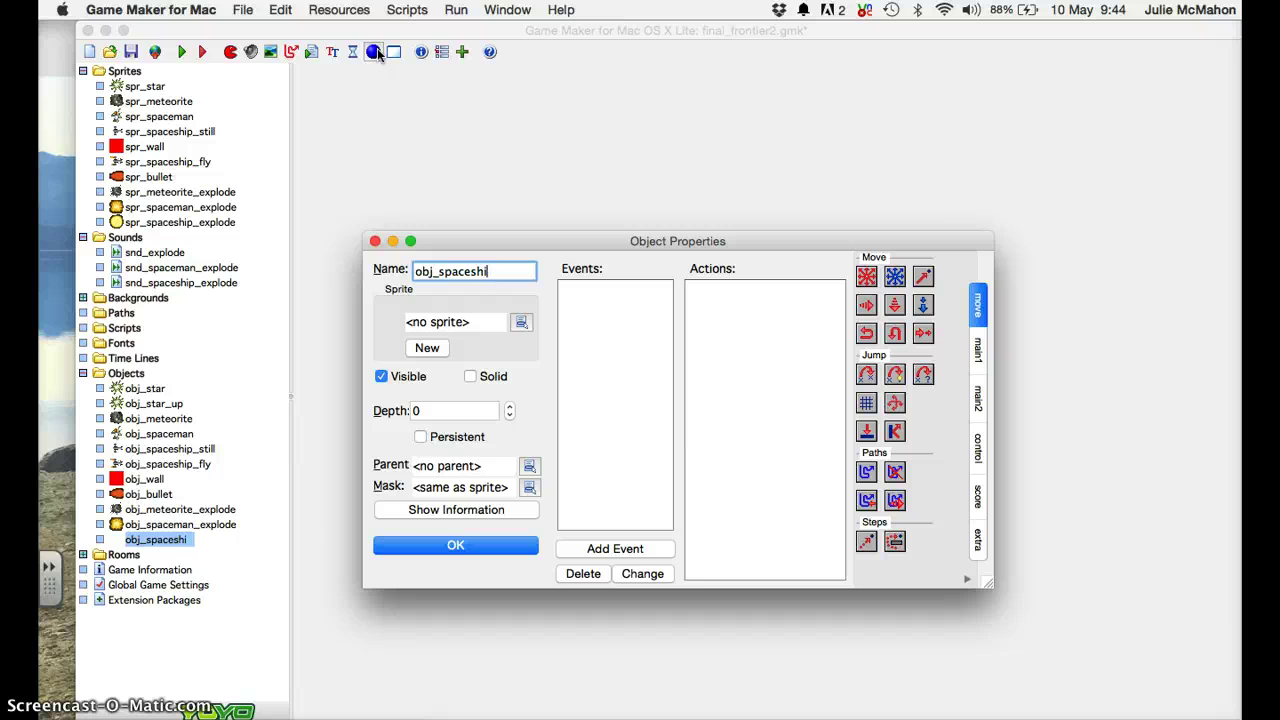
text(p)
text(_explode)
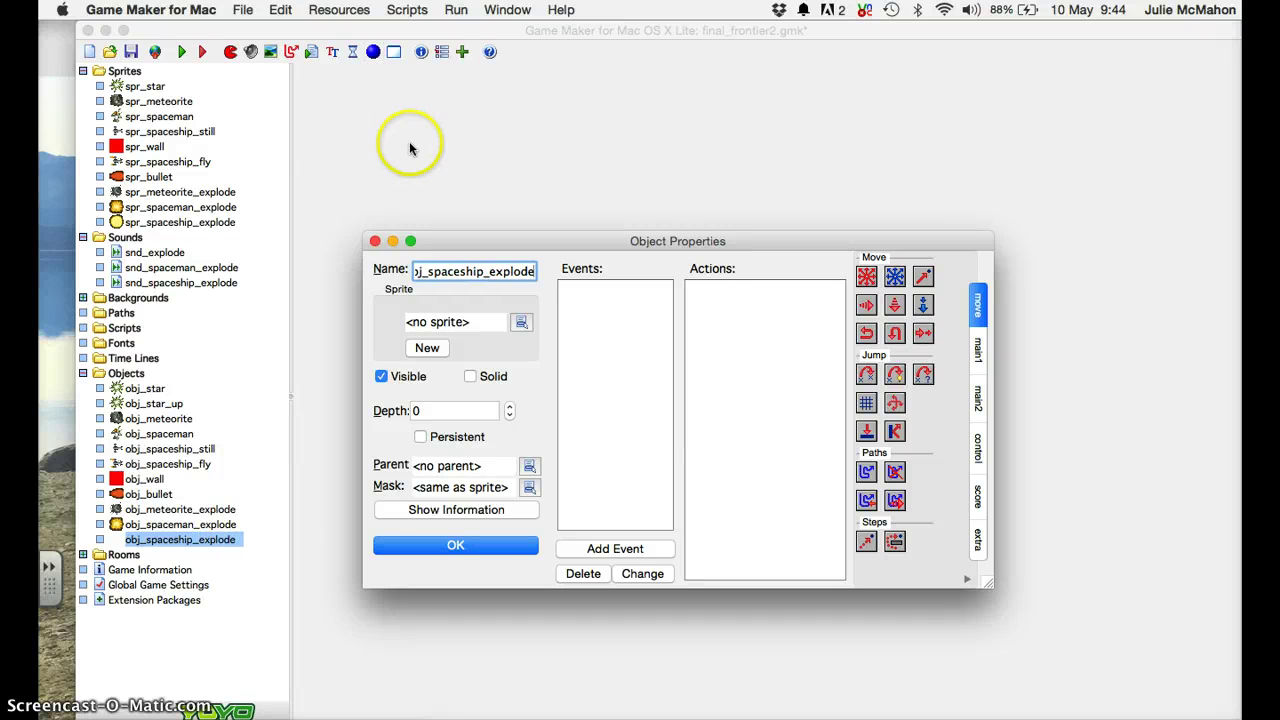
click(521, 321)
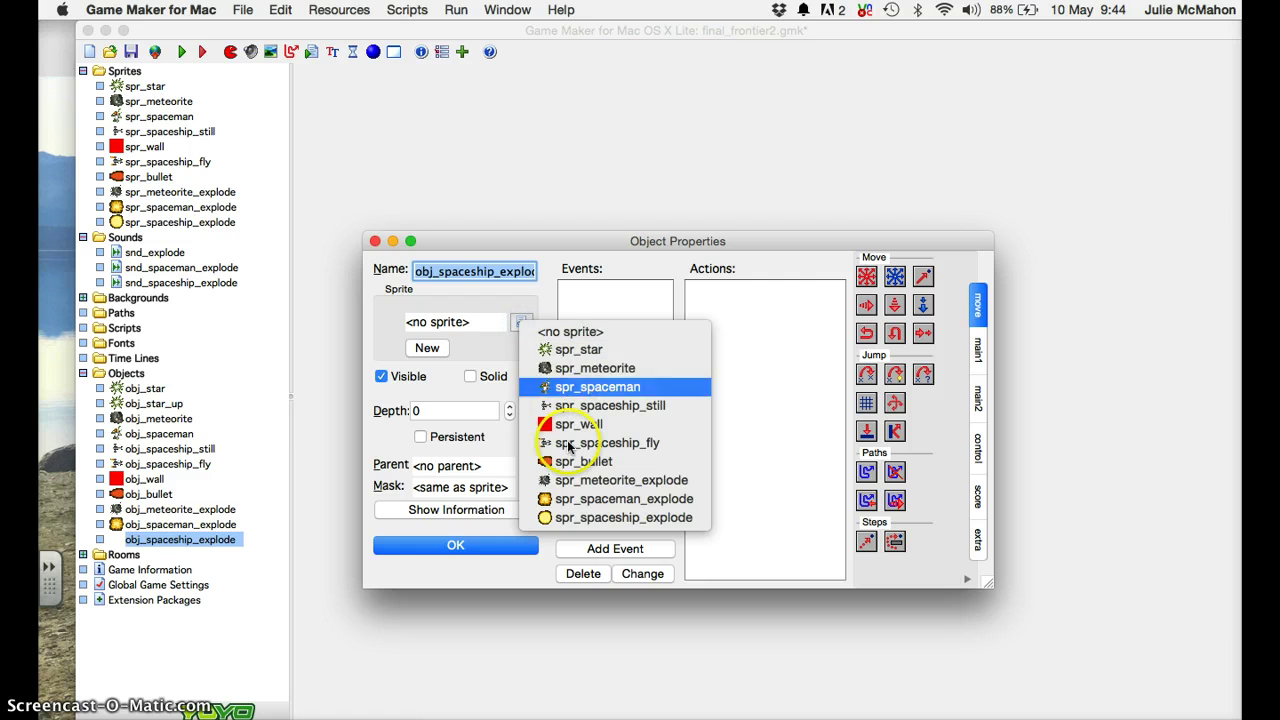
click(585, 517)
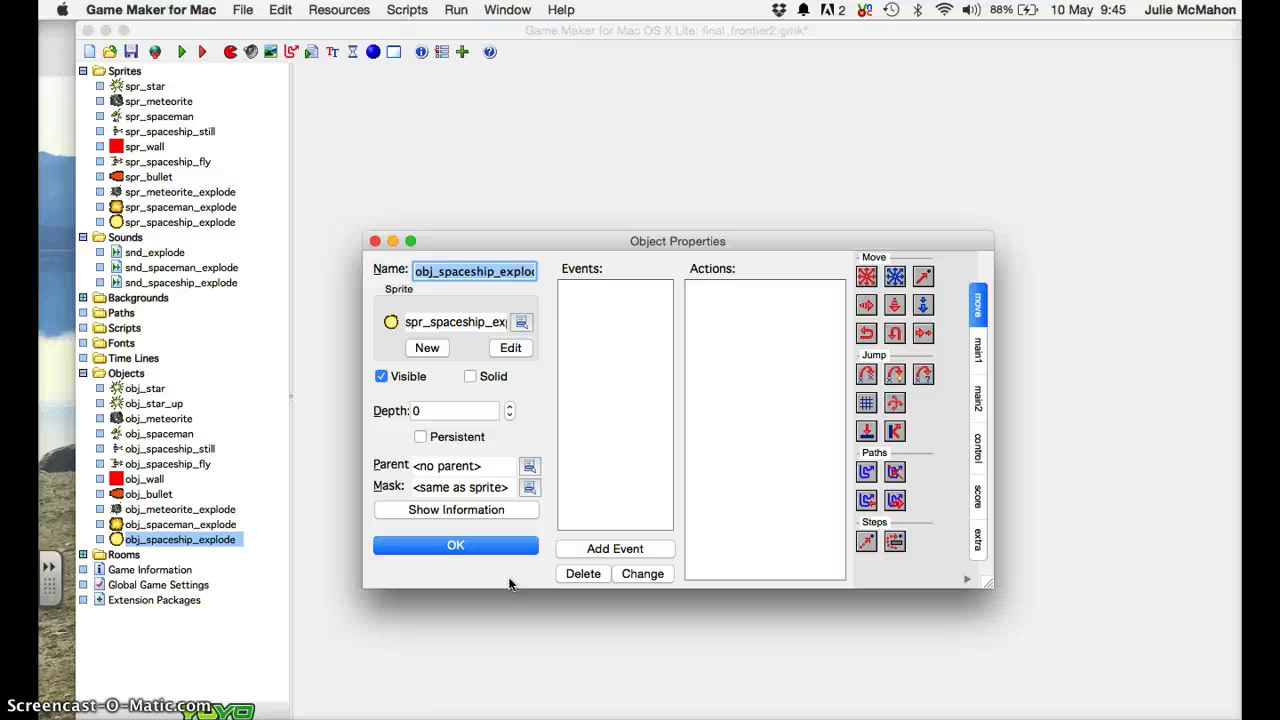
Step: Add a Create event to obj_spaceship_explode with a Play Sound action that plays snd_spaceship_explode
click(631, 548)
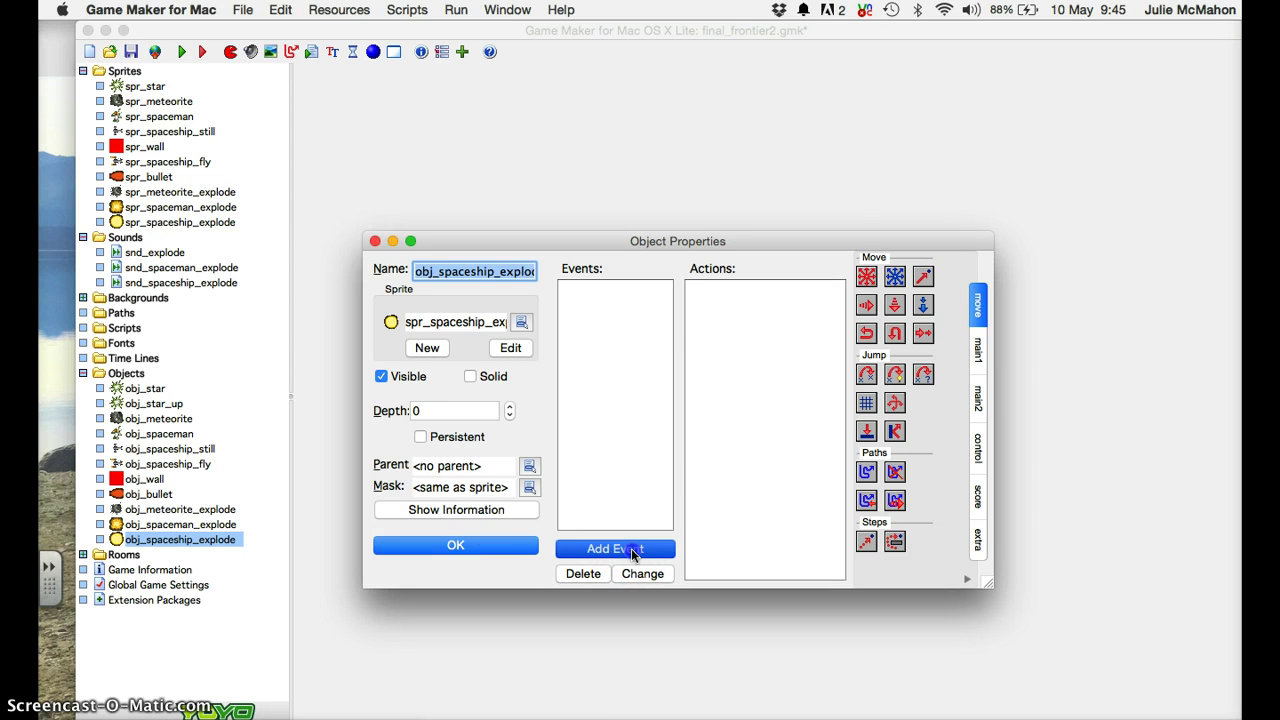
click(635, 361)
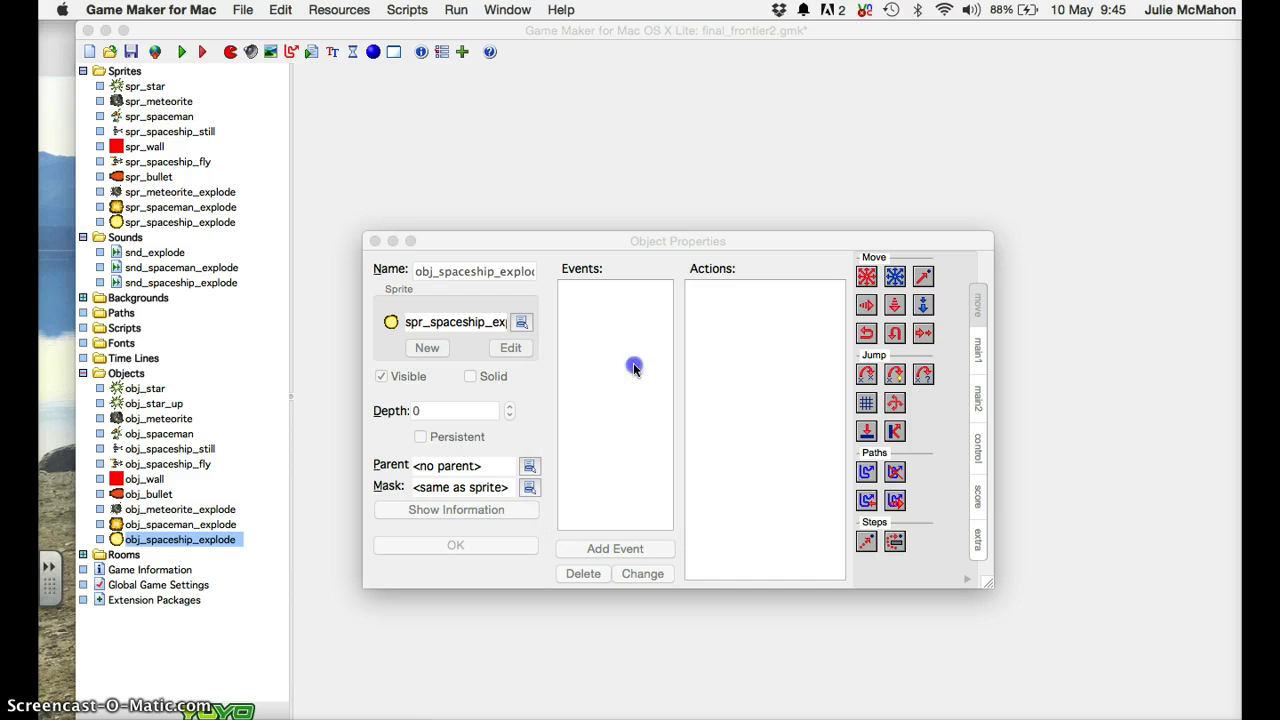
click(980, 398)
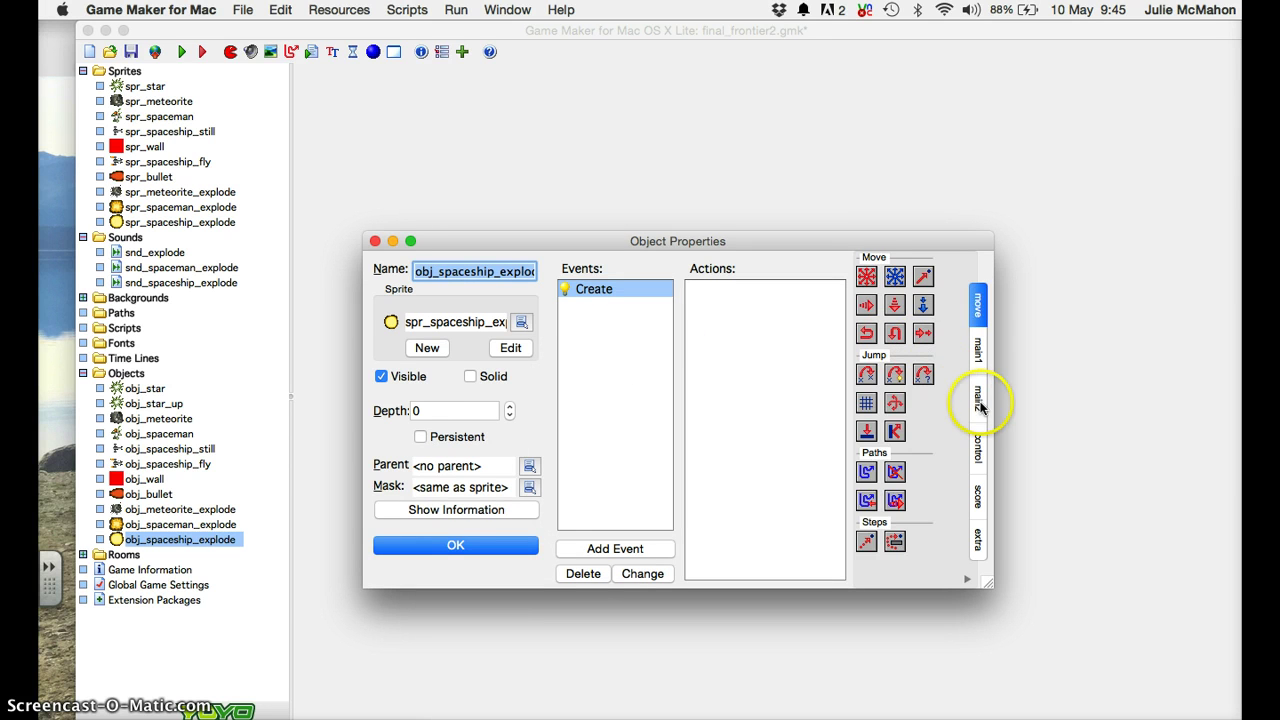
click(977, 350)
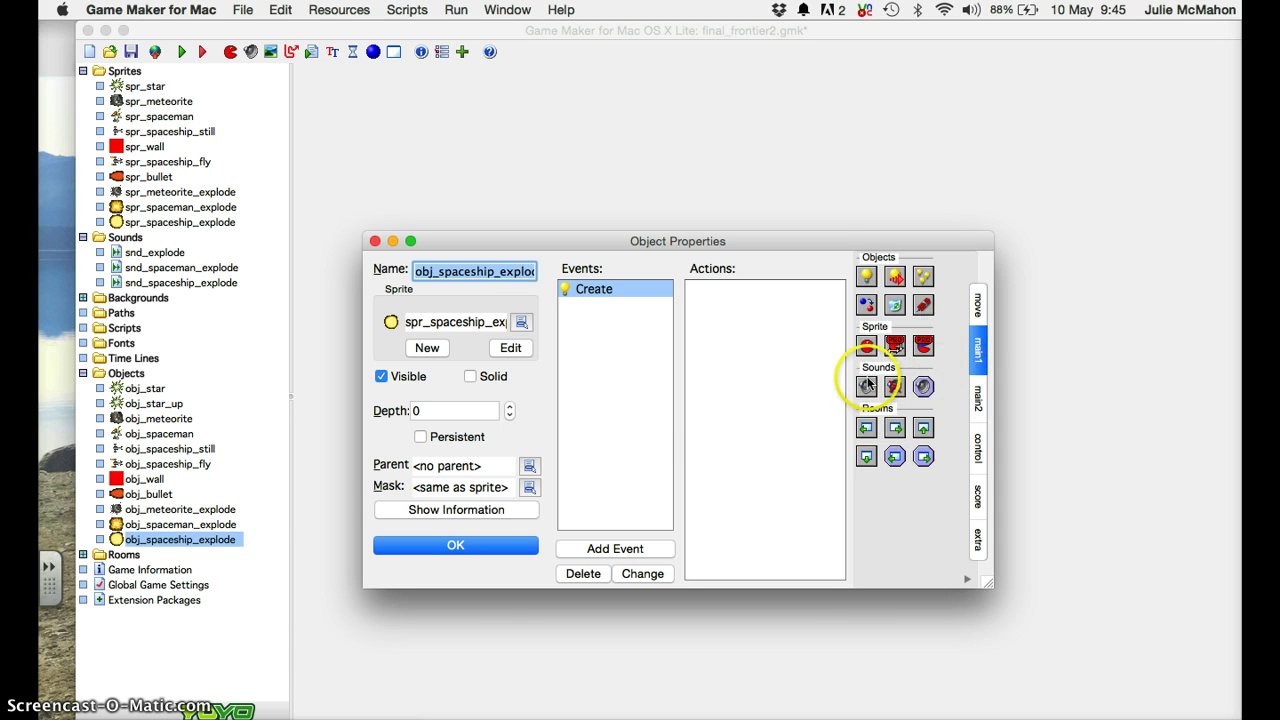
drag(868, 385, 748, 306)
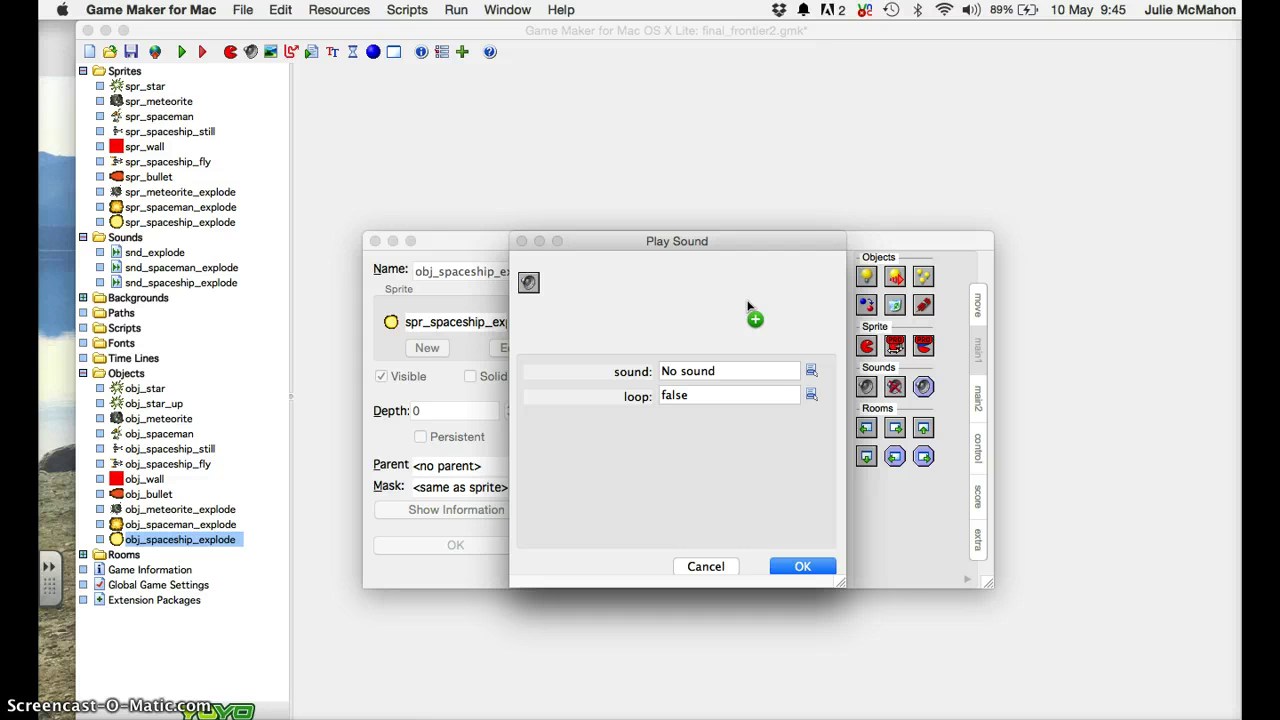
click(811, 371)
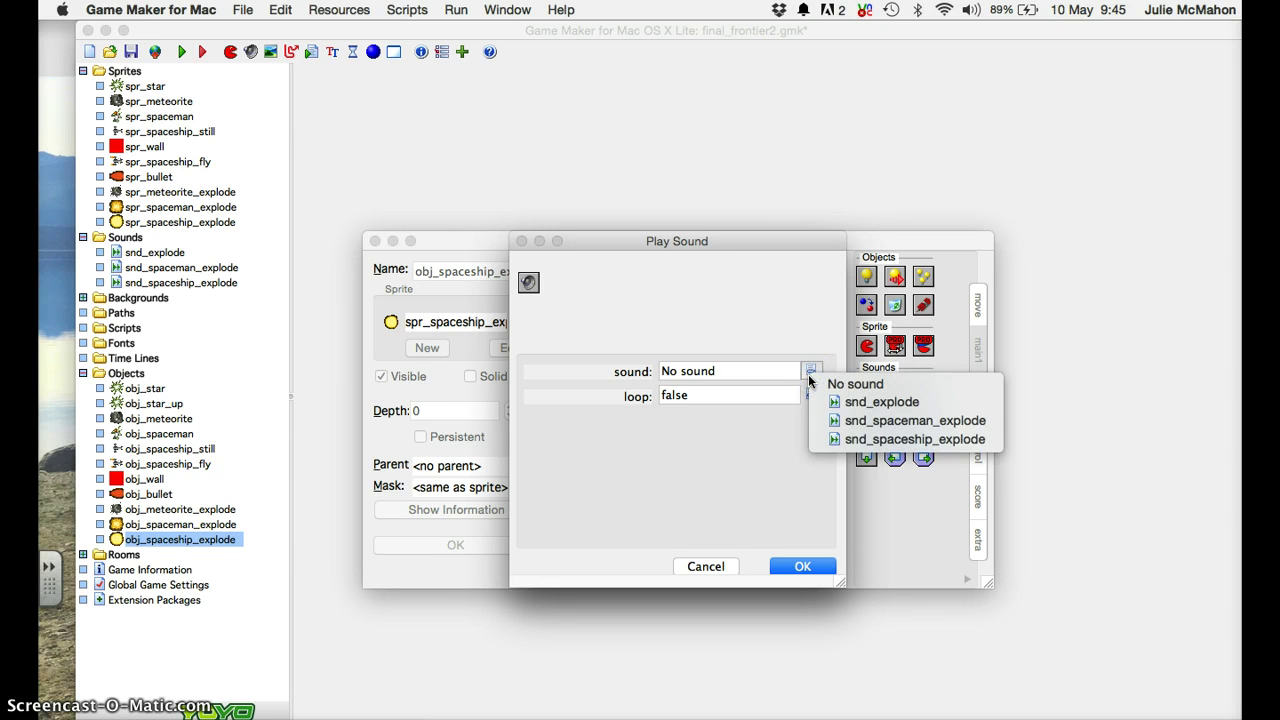
click(816, 387)
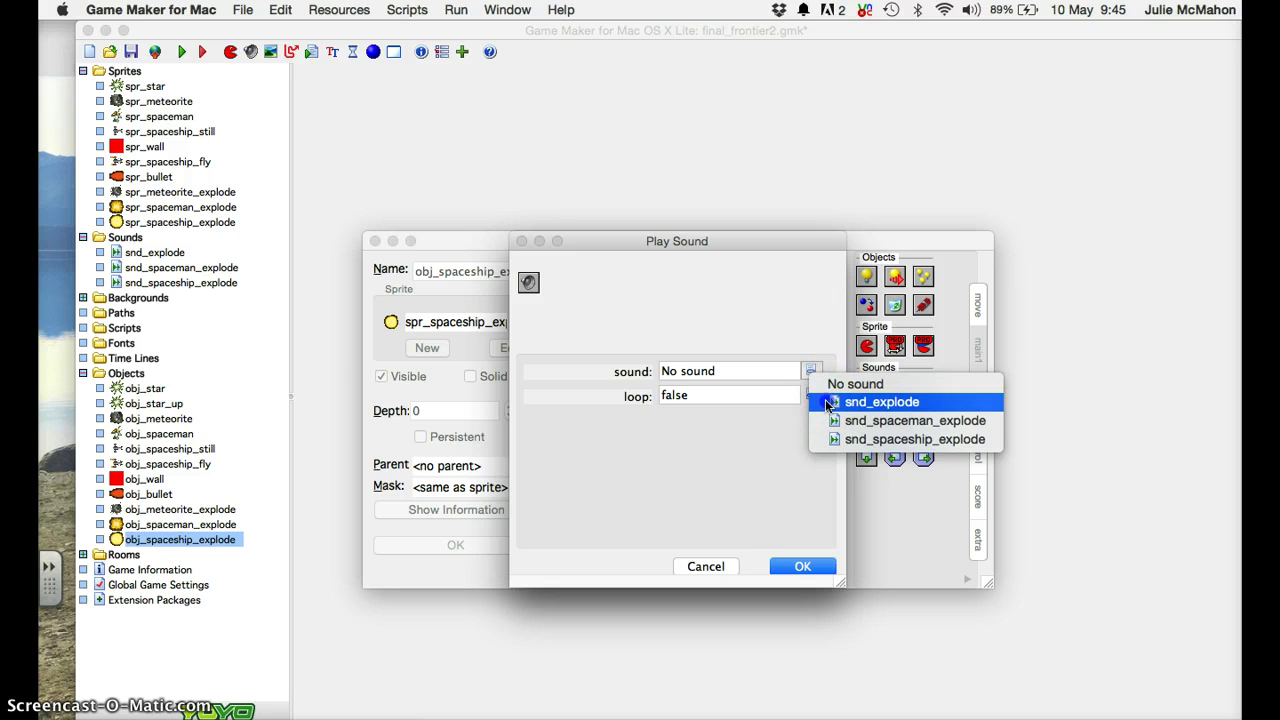
click(835, 401)
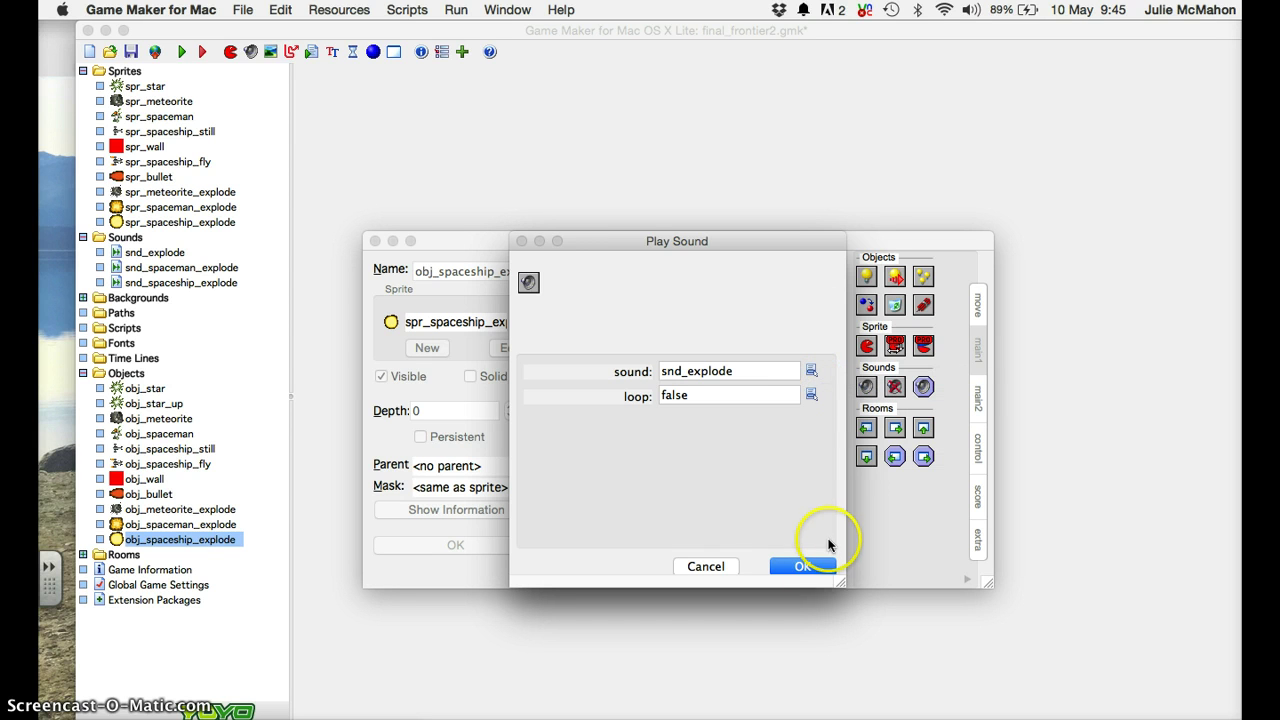
click(811, 372)
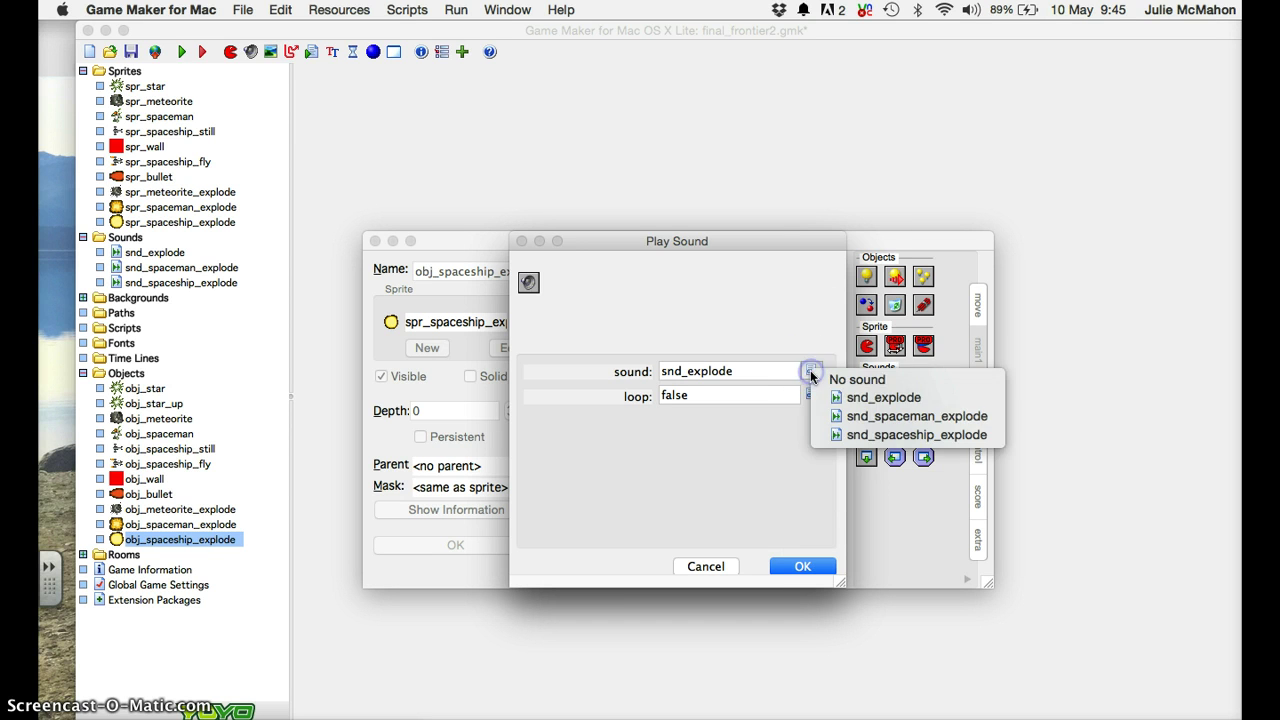
click(840, 435)
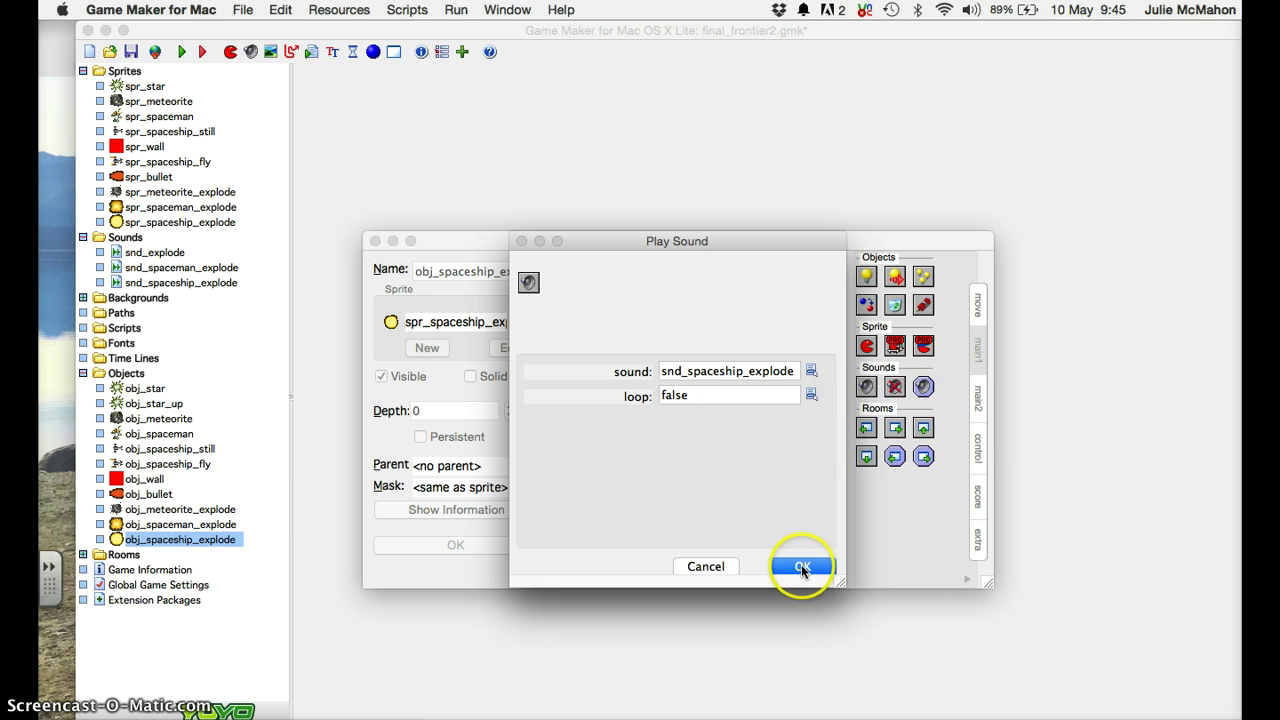
click(803, 566)
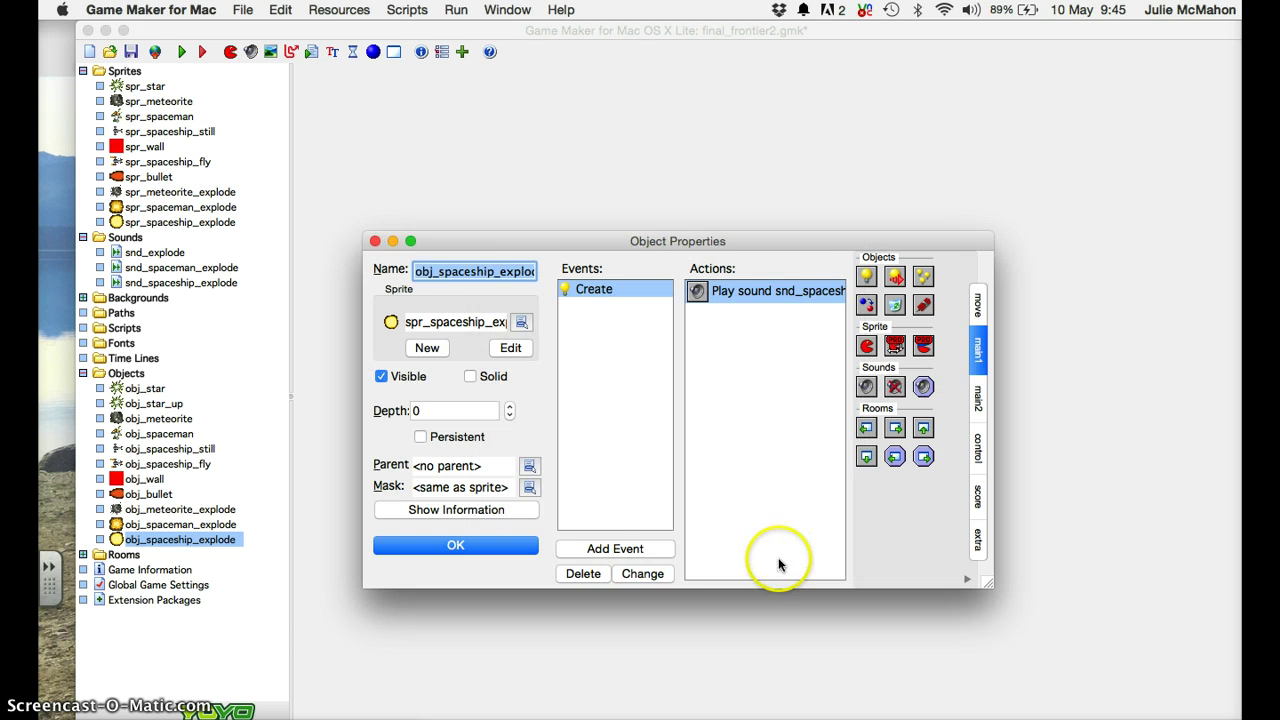
Step: Add an Animation End event to obj_spaceship_explode
click(643, 550)
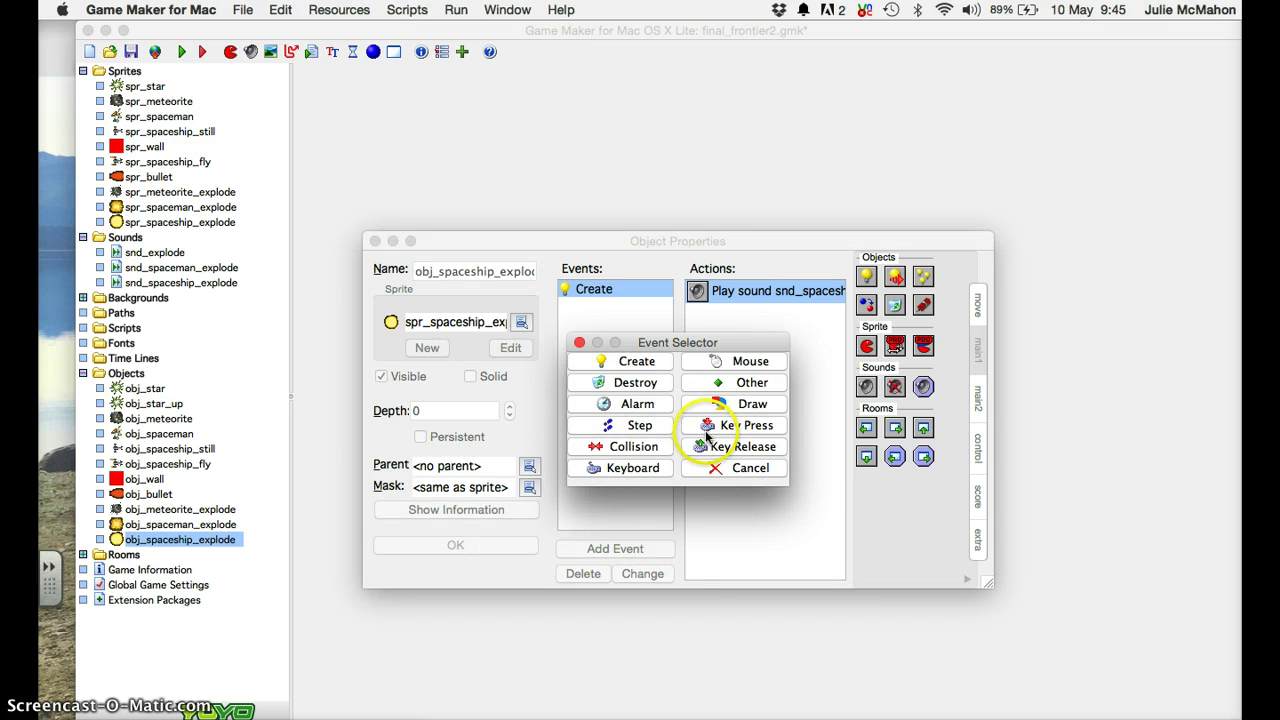
click(724, 385)
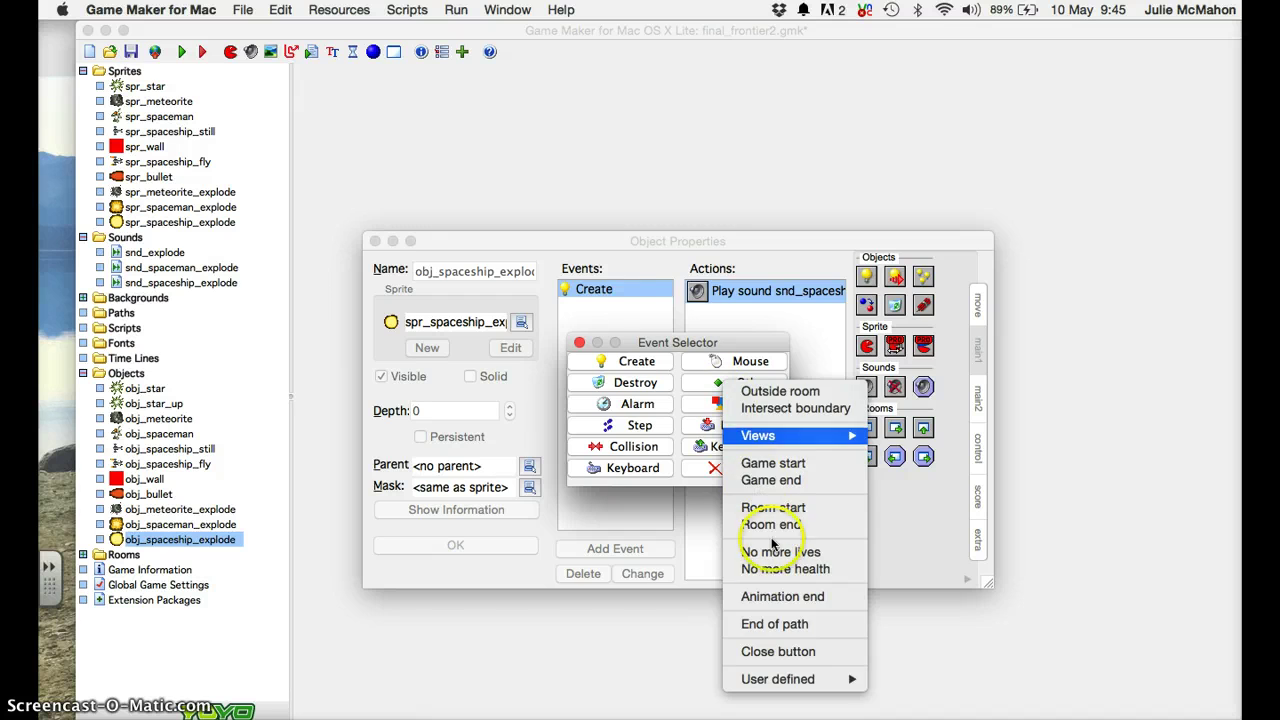
click(759, 598)
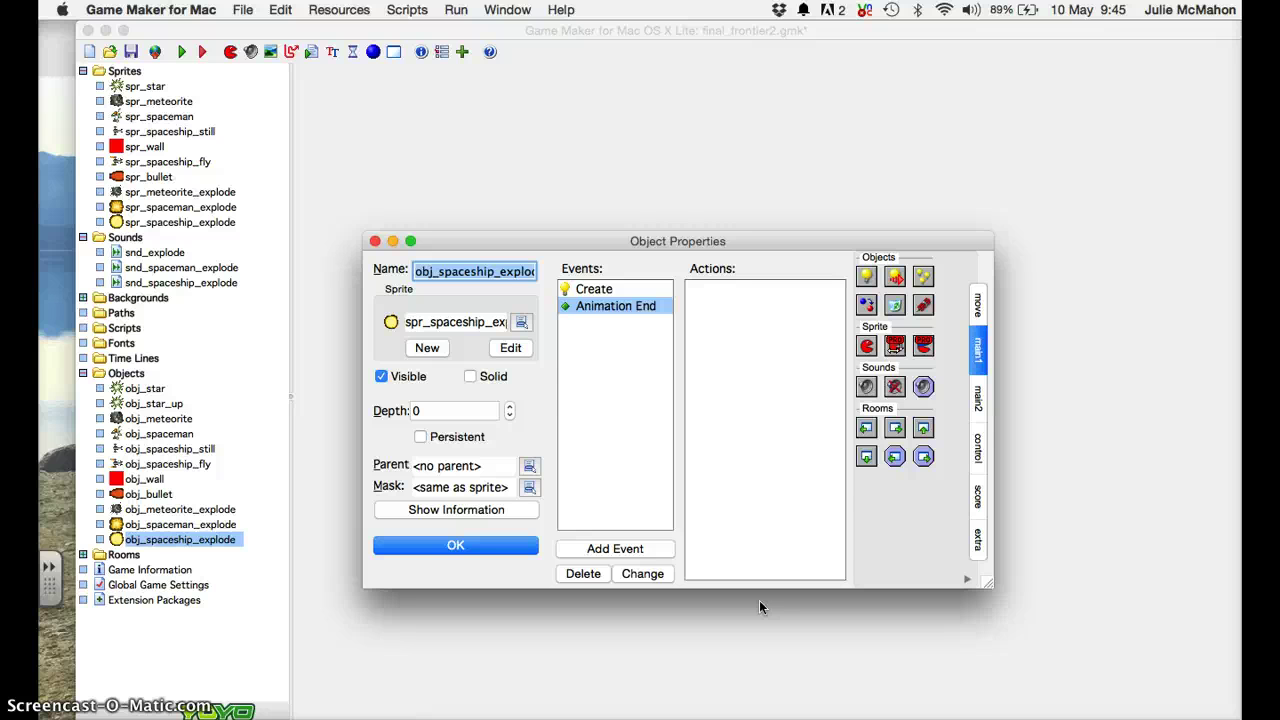
Step: Add a Display Message action to the Animation End event with the text "Spaceship destroyed - GAME OVER!"
click(863, 518)
click(977, 408)
click(863, 346)
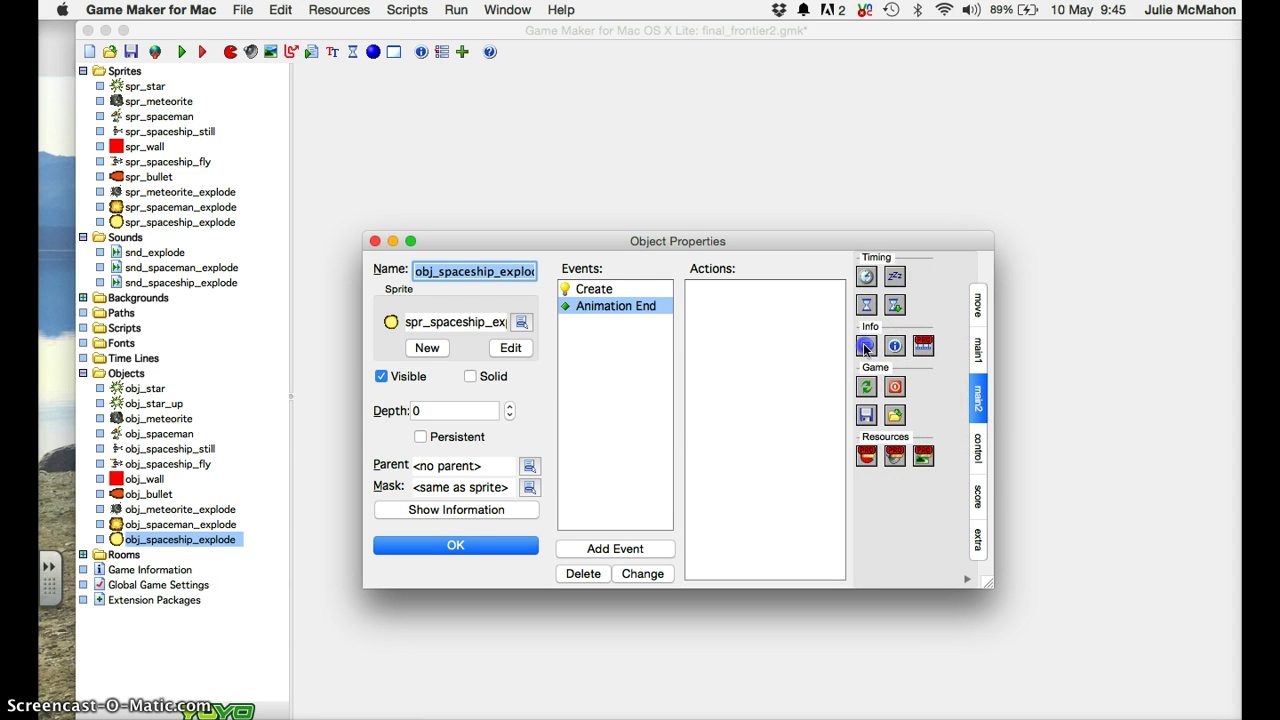
drag(863, 343, 753, 305)
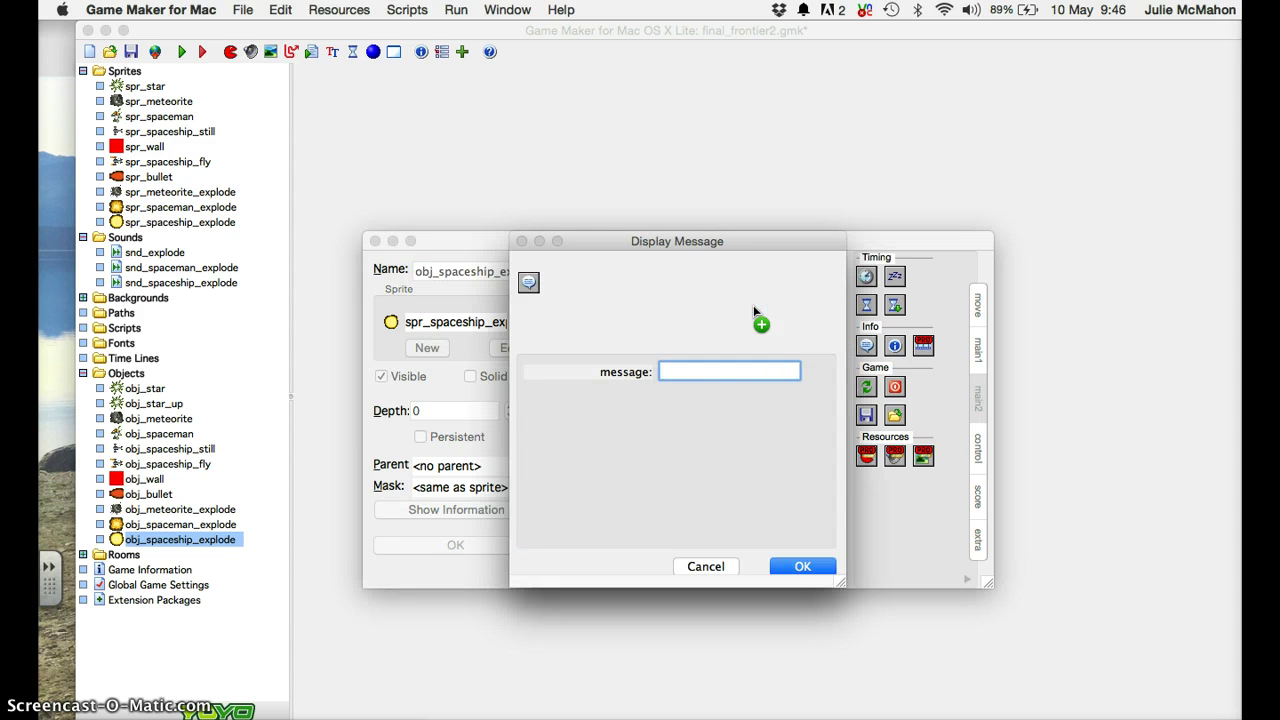
text(Spaceship destroyed - )
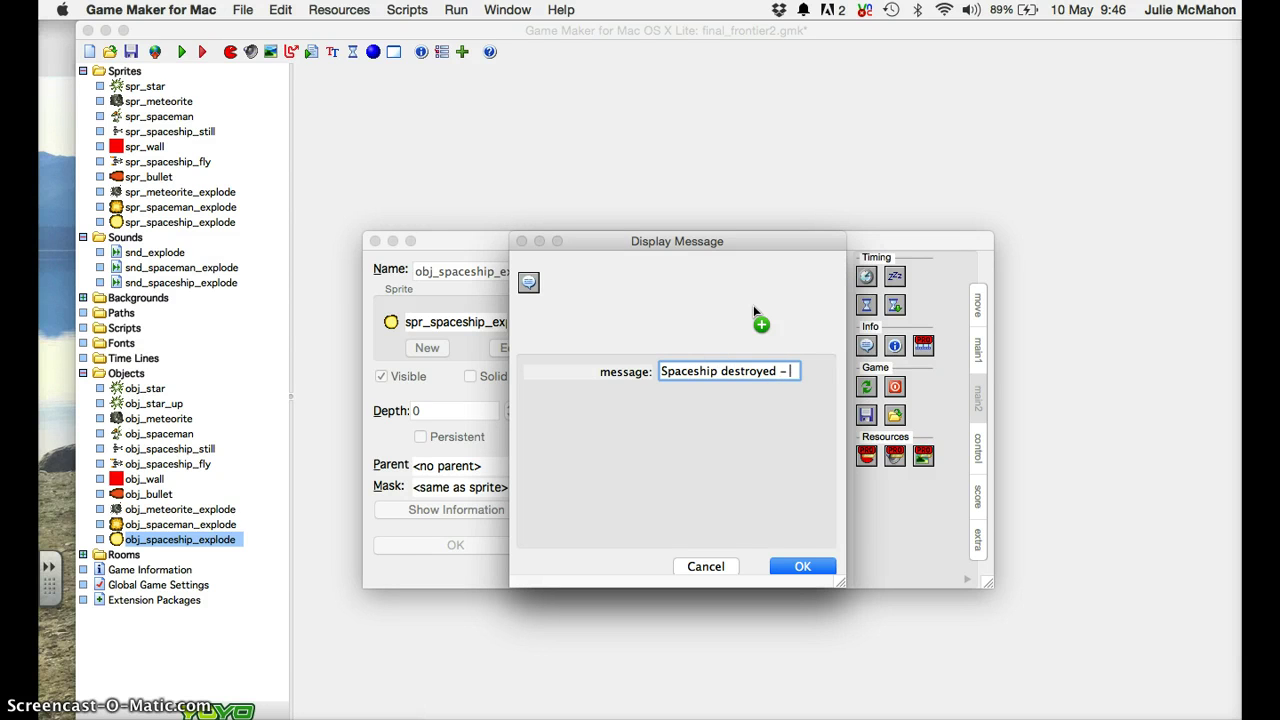
text(GAME OVE)
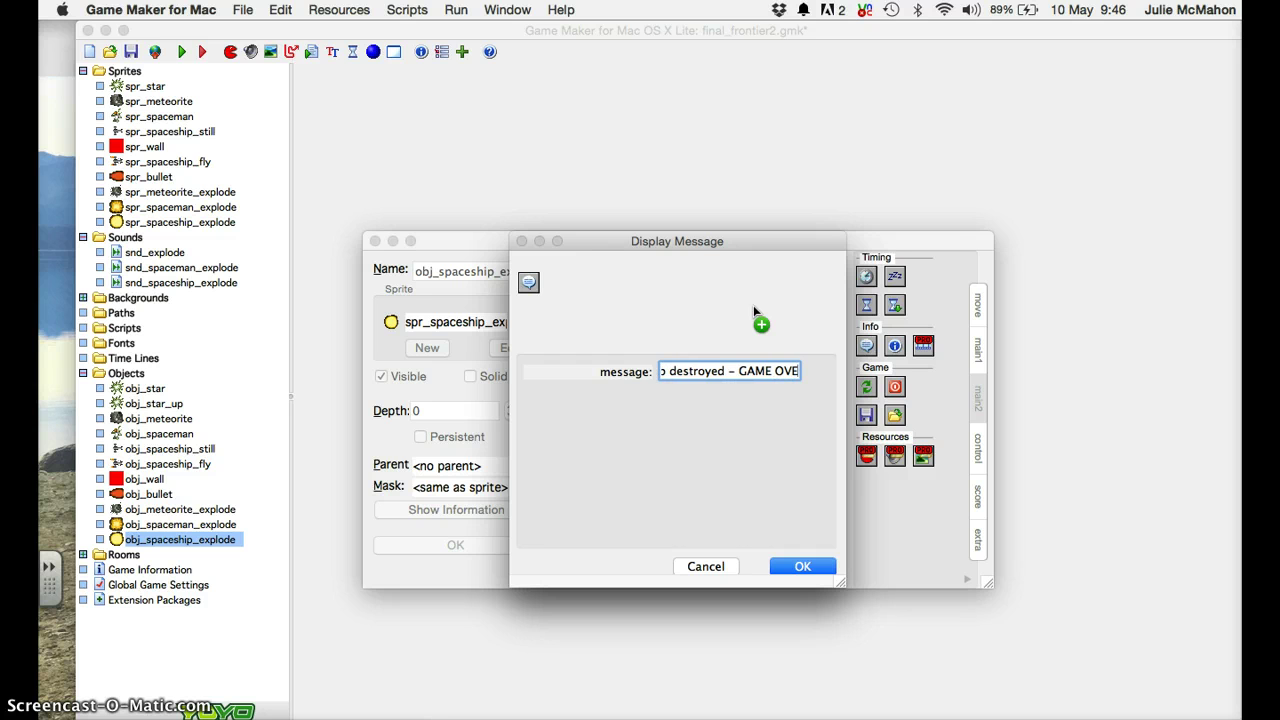
text(R!)
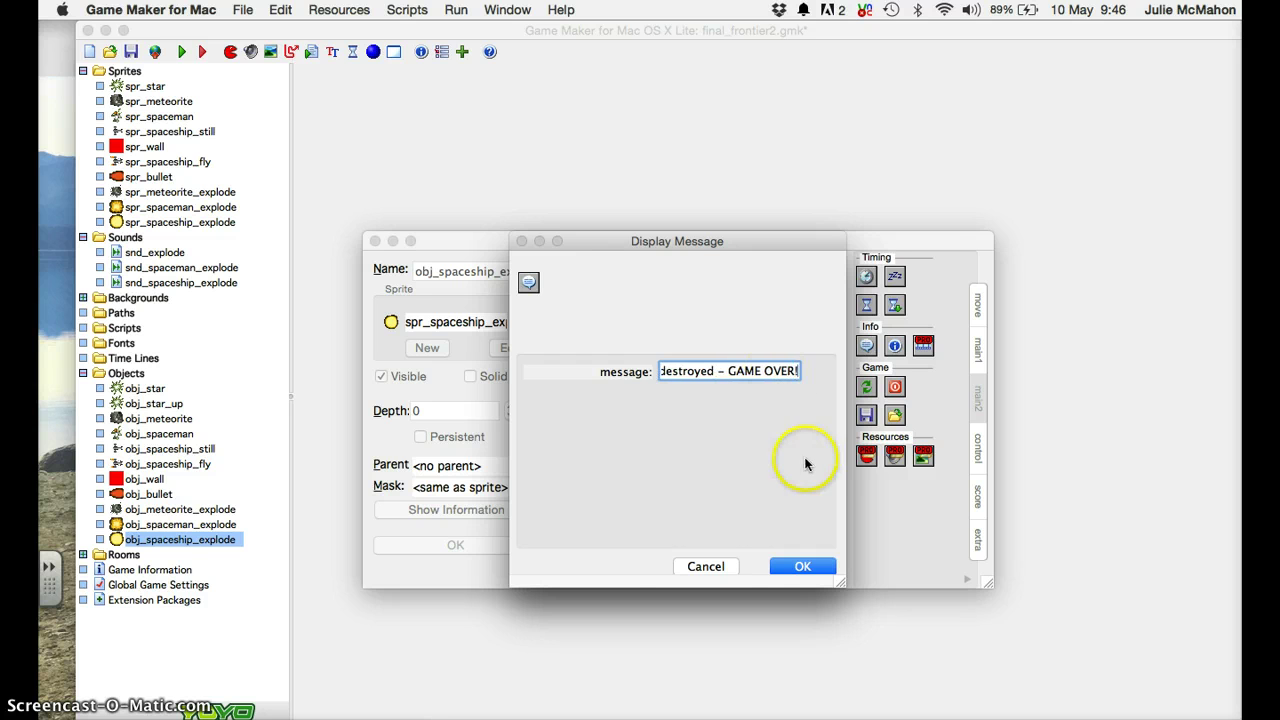
click(801, 566)
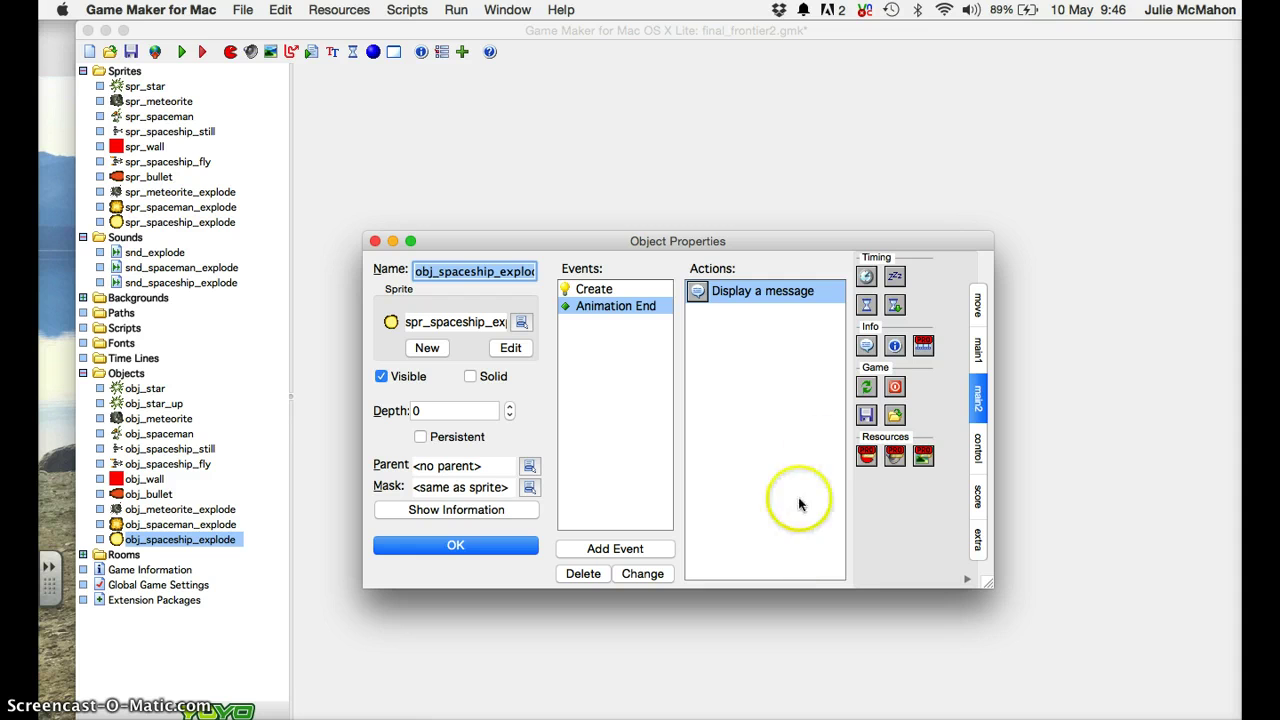
Step: Add a Restart Game action after the message in the Animation End event and accept the object
drag(866, 387, 757, 333)
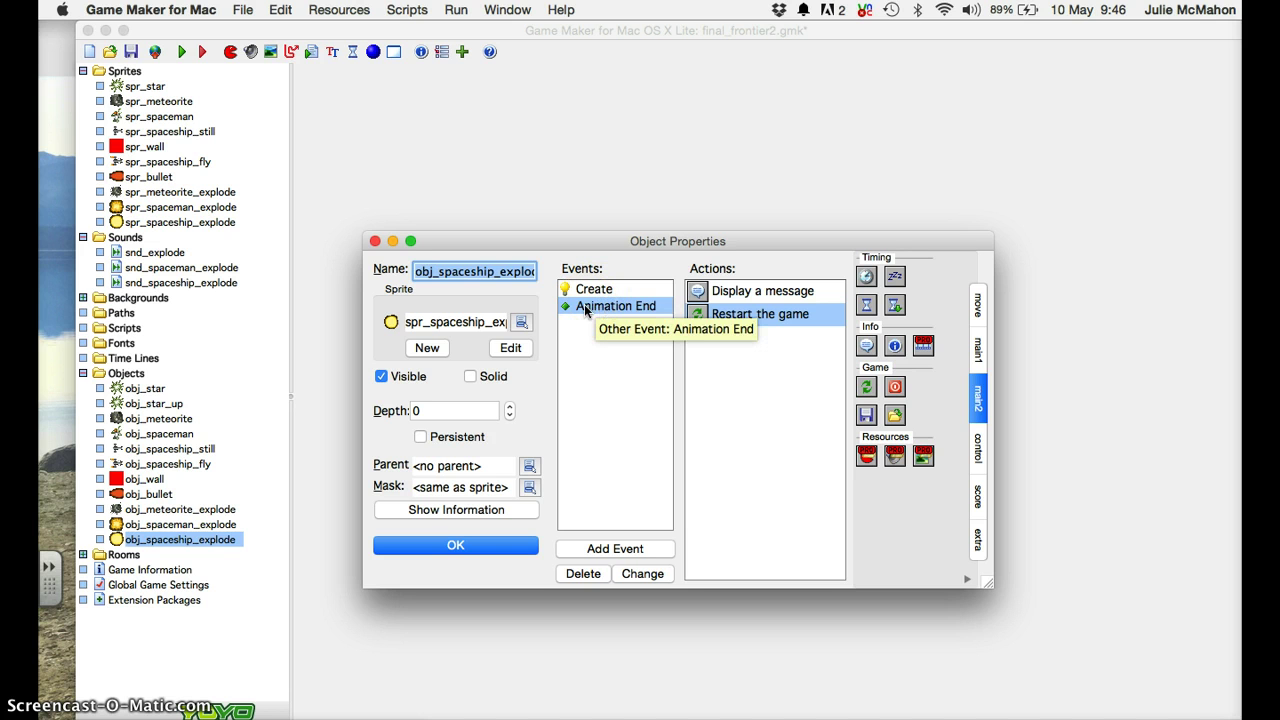
click(697, 315)
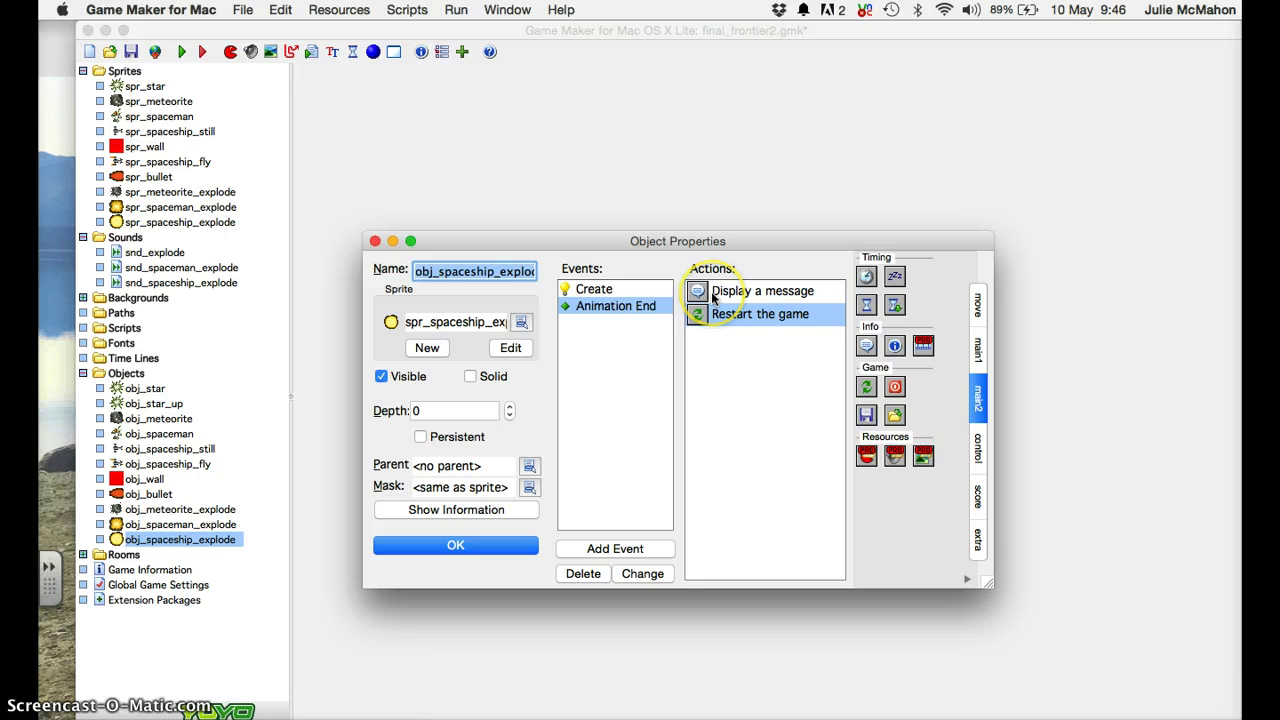
click(701, 316)
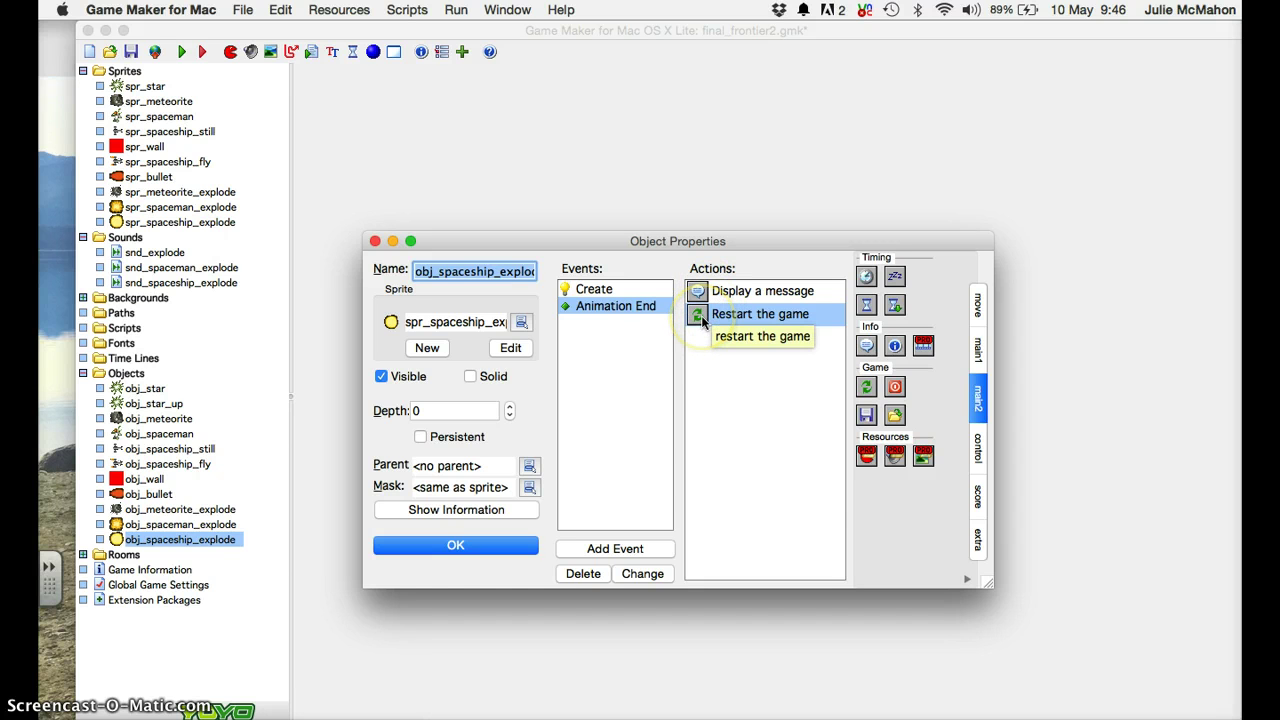
click(481, 544)
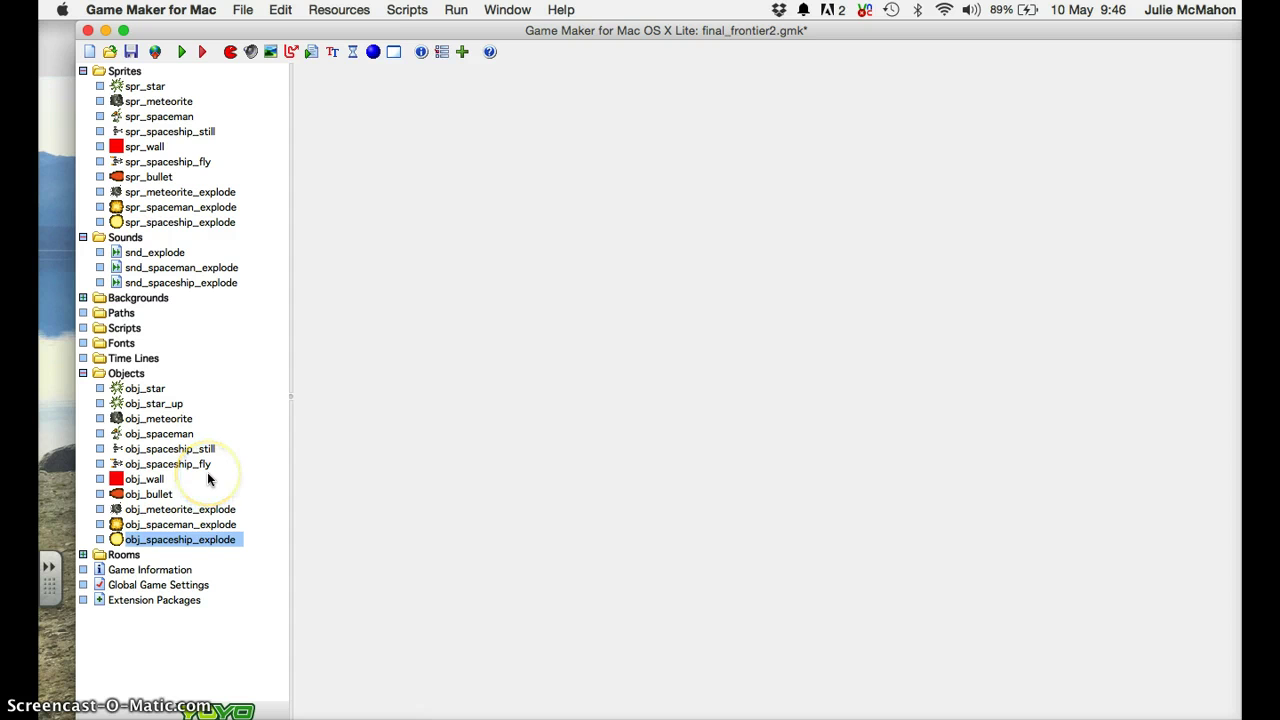
Step: Open obj_meteorite for editing and select its collision event with the spaceship
double_click(161, 420)
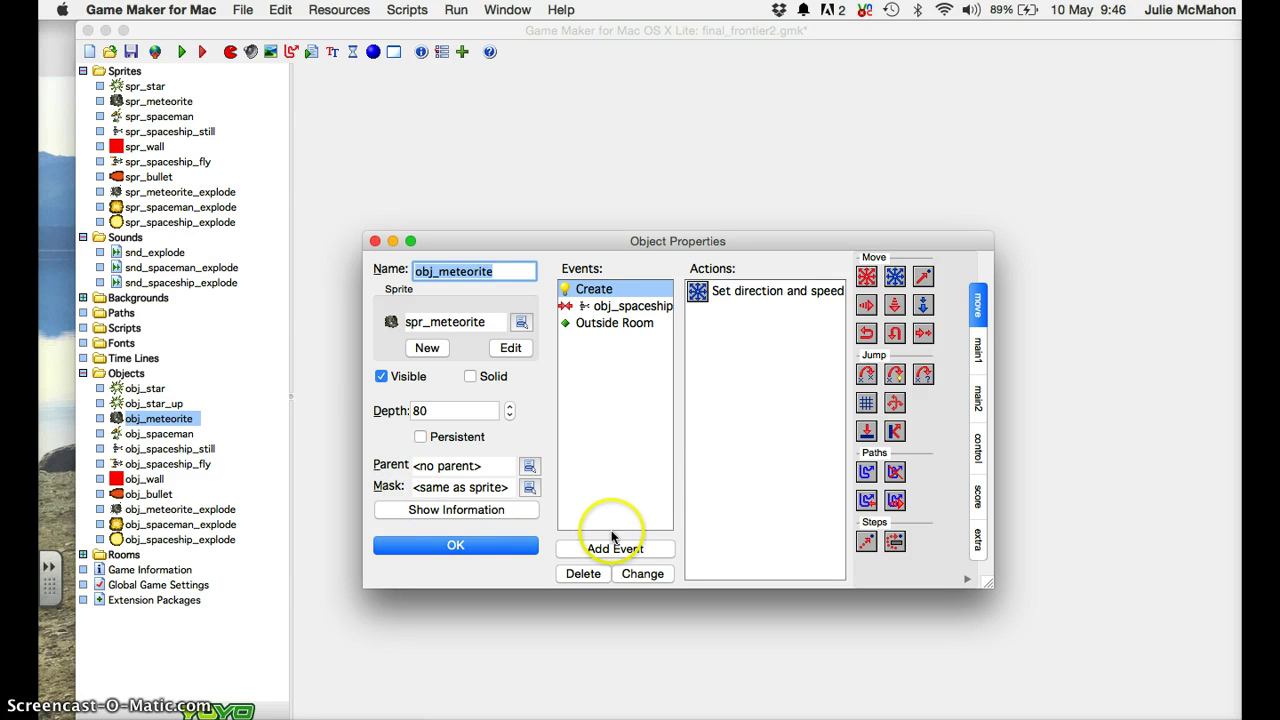
click(605, 309)
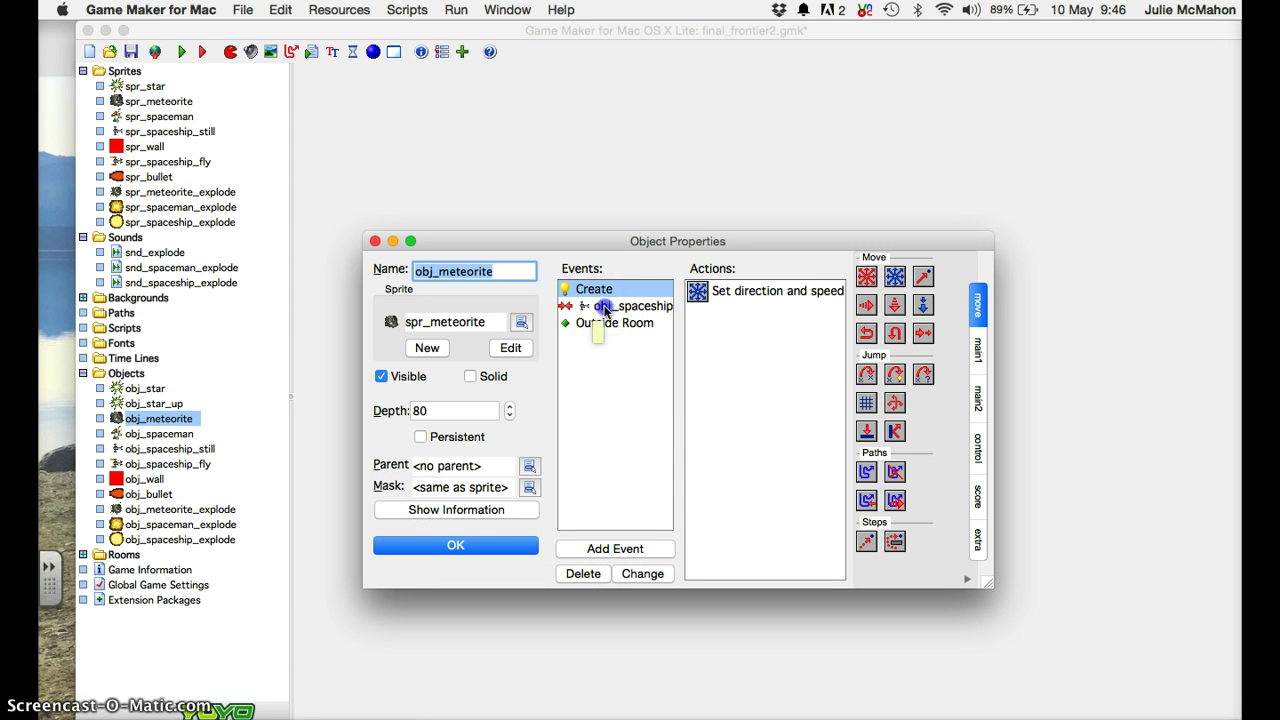
click(604, 549)
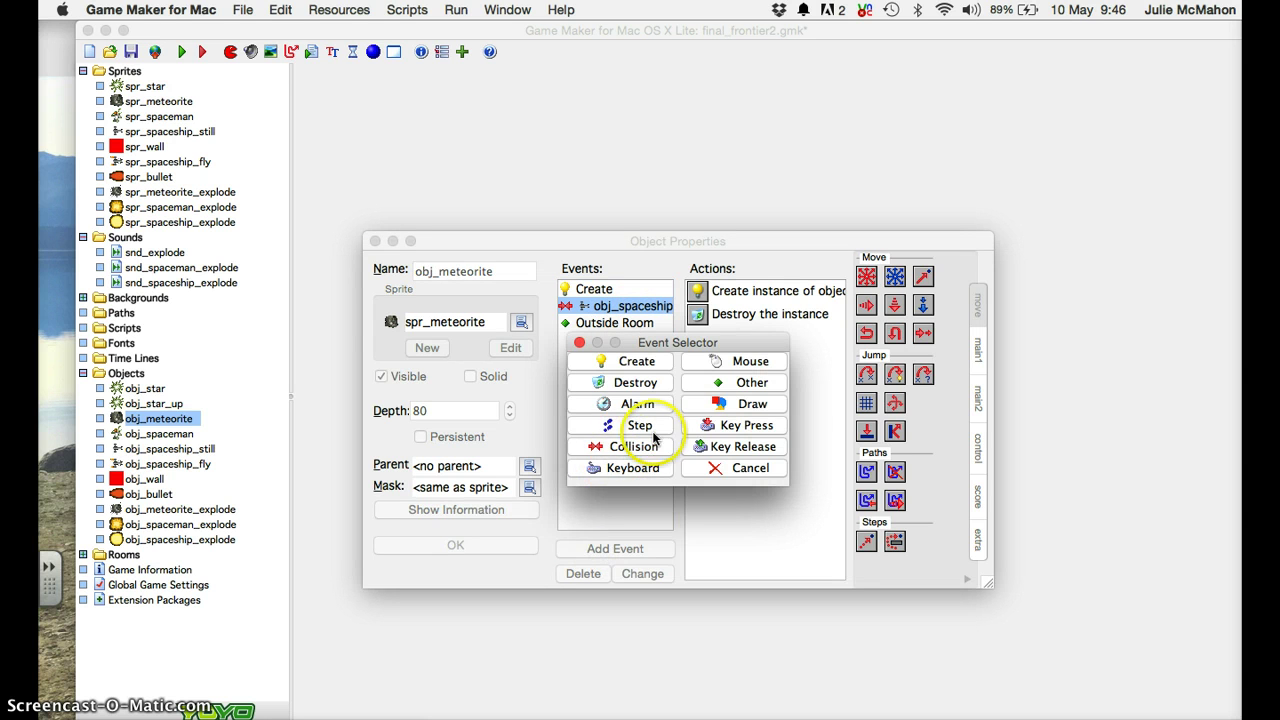
click(579, 342)
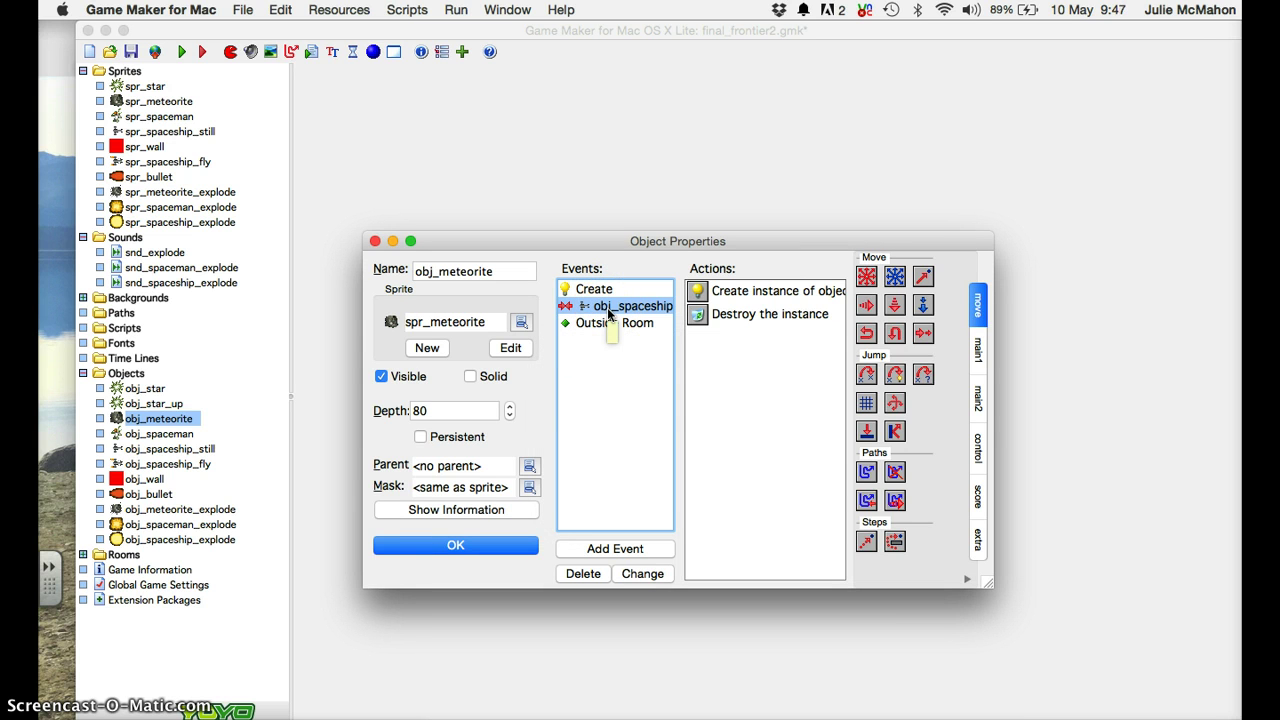
click(978, 305)
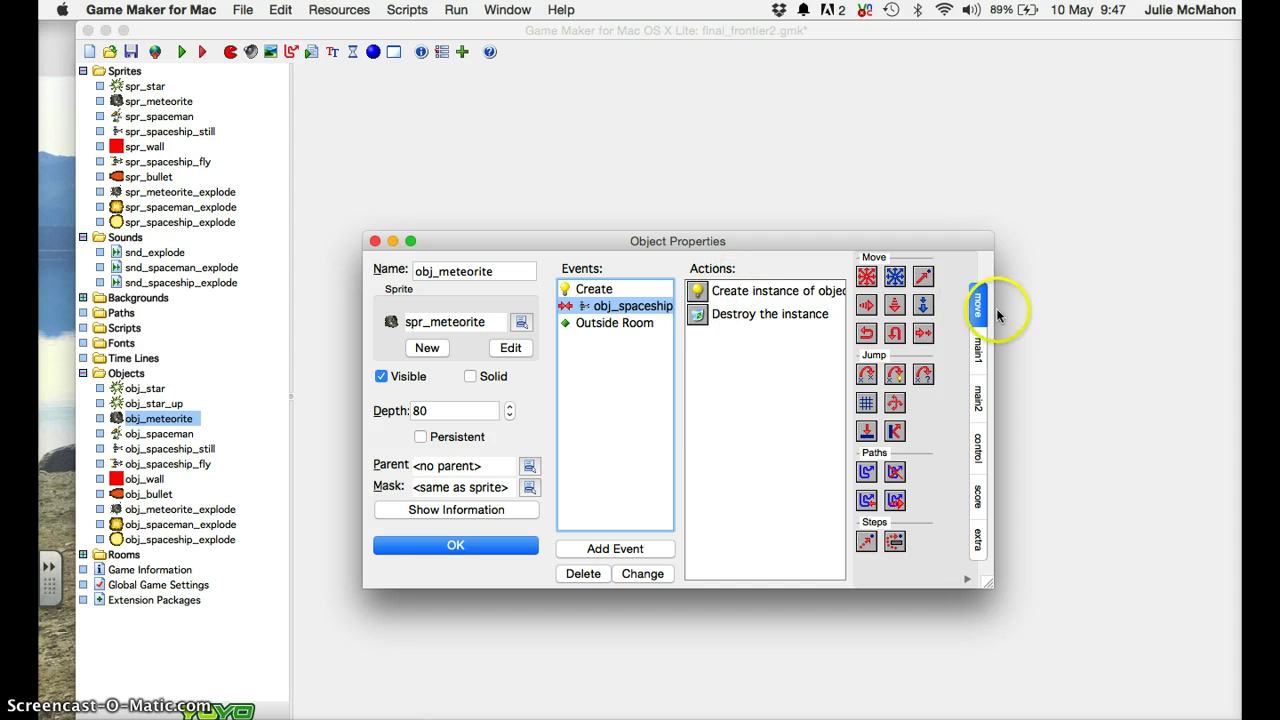
click(978, 348)
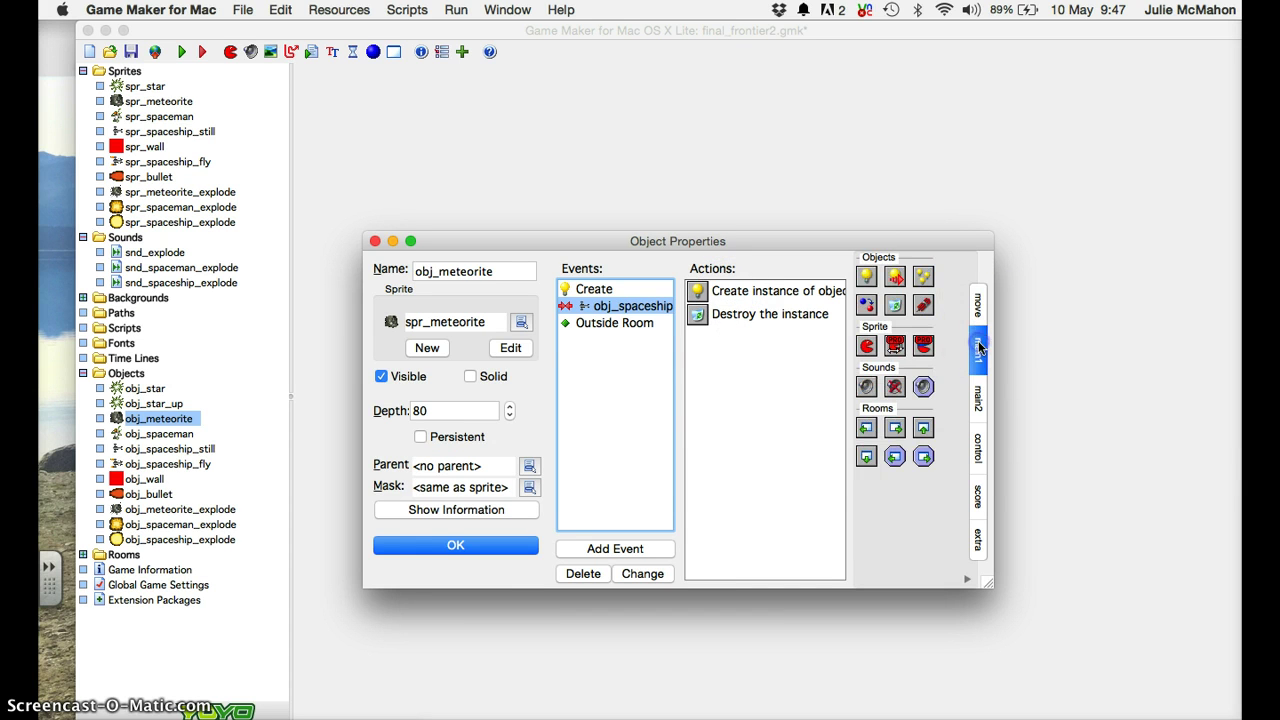
double_click(789, 293)
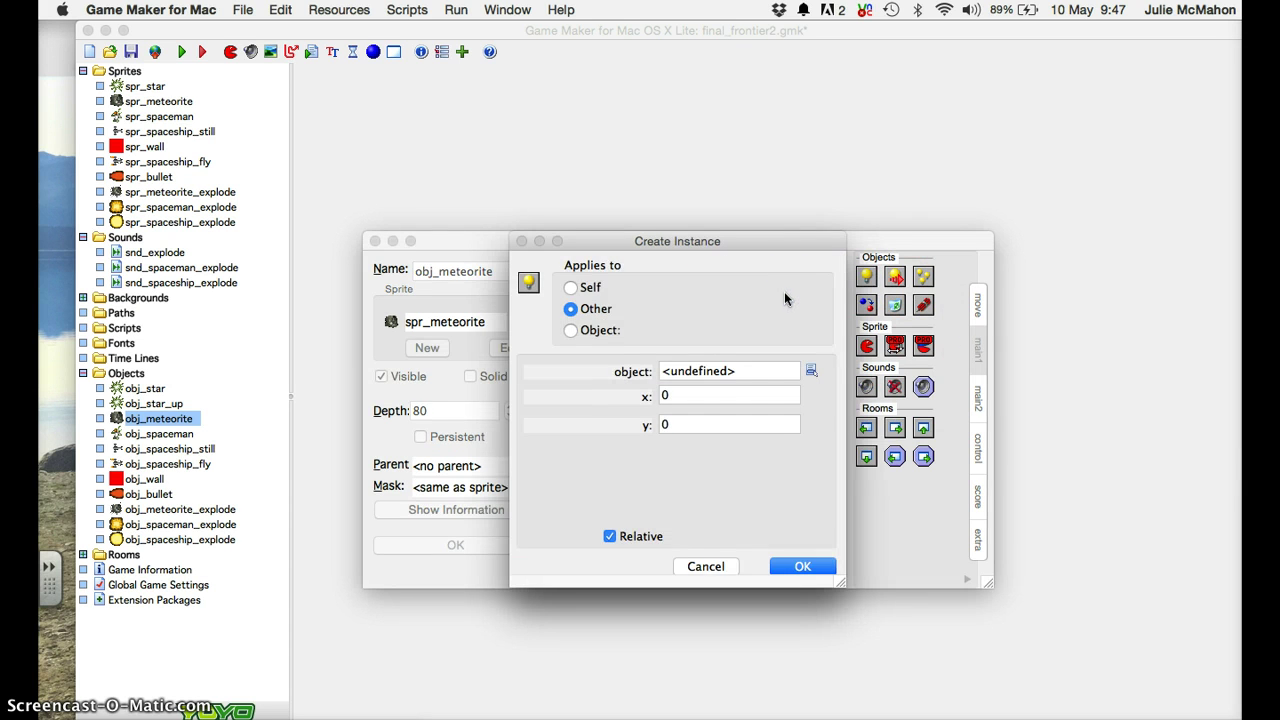
click(707, 567)
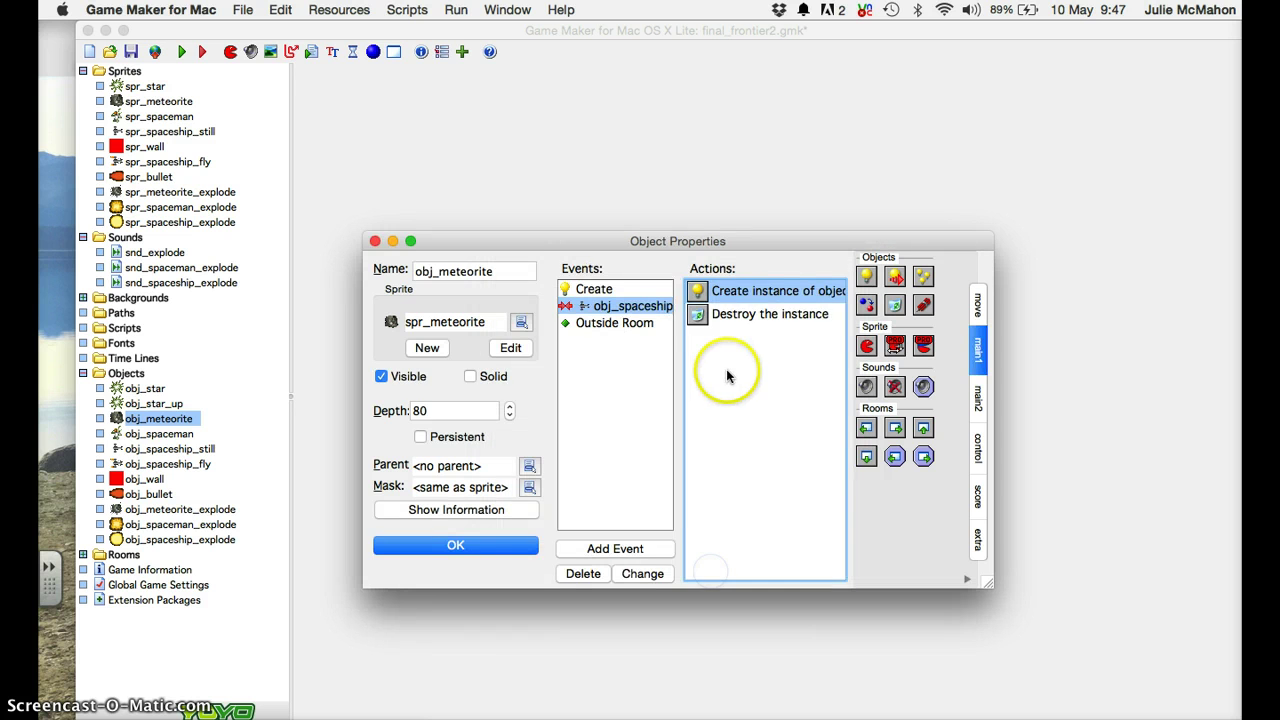
Step: Set the Create Instance action in the obj_spaceship_still collision event to create obj_spaceship_explode, keeping it applied to Other and relative
double_click(735, 291)
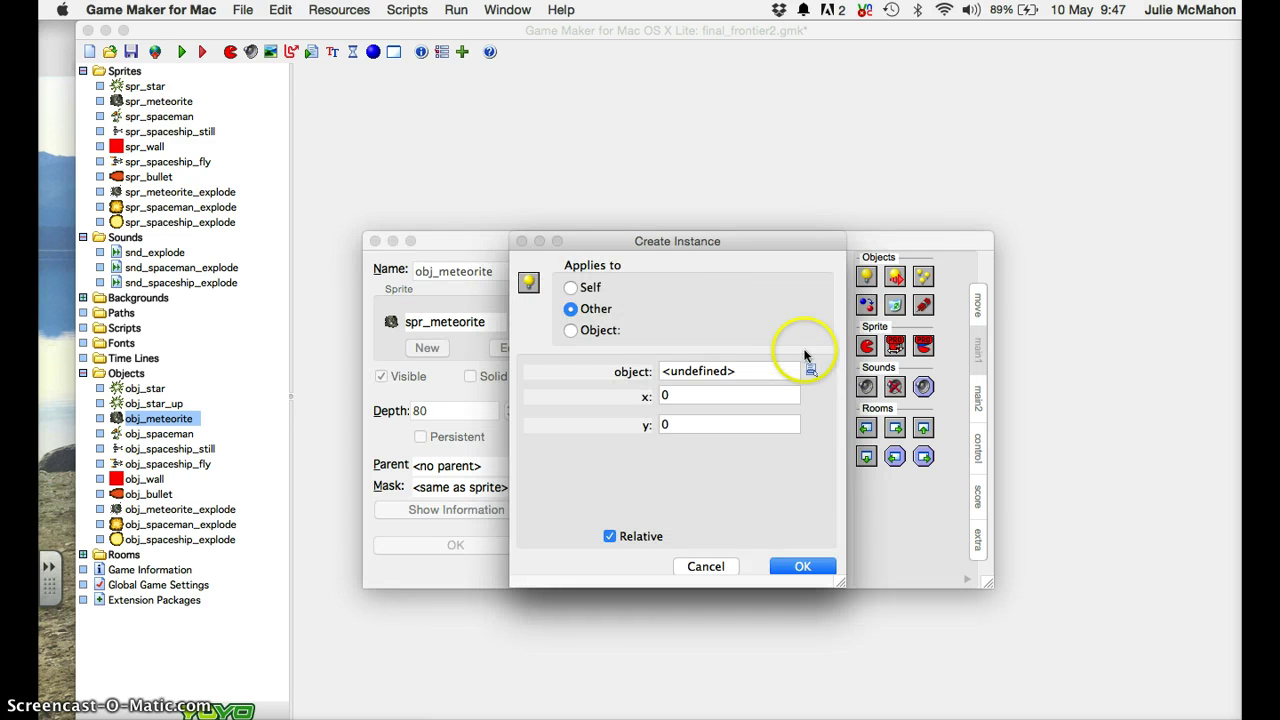
click(812, 372)
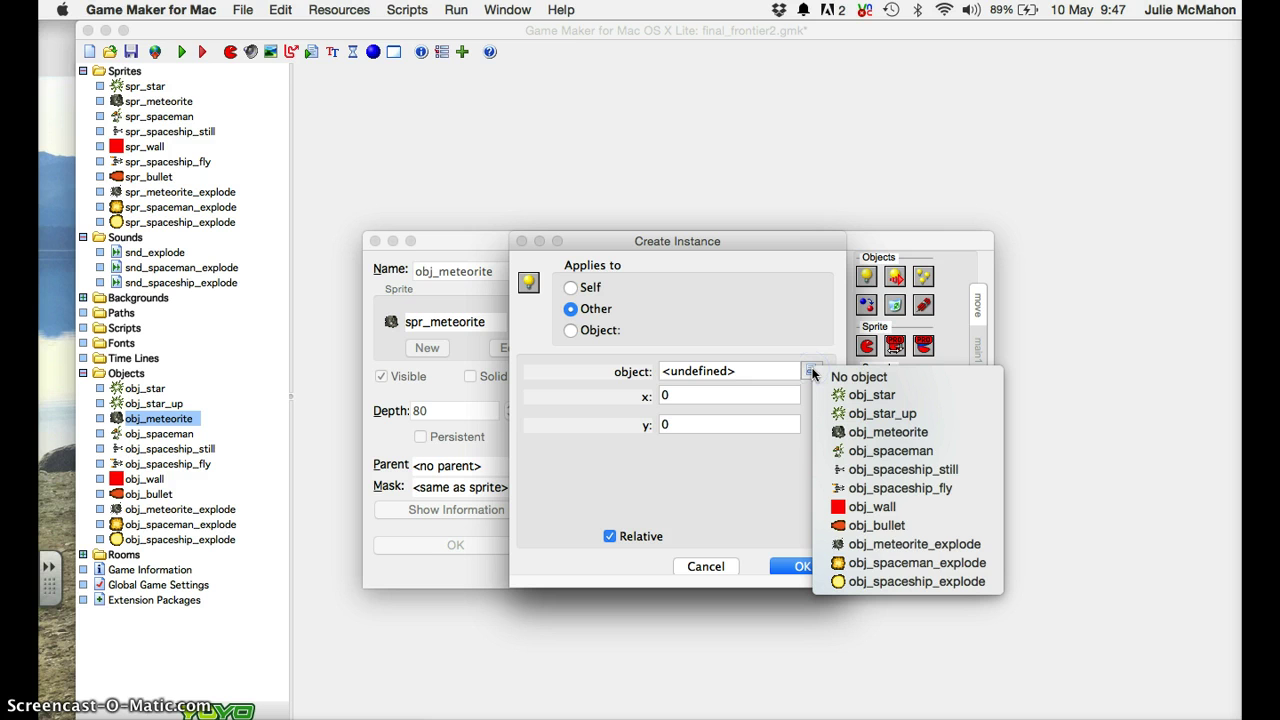
click(868, 581)
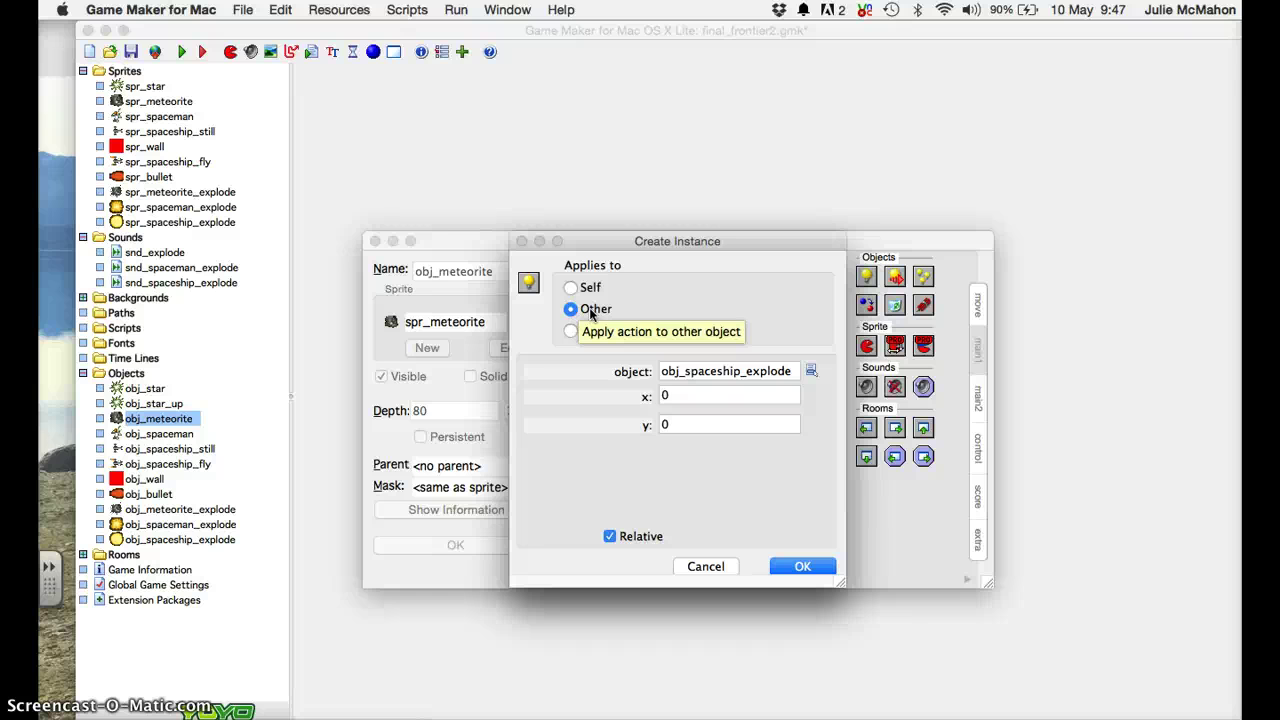
click(808, 564)
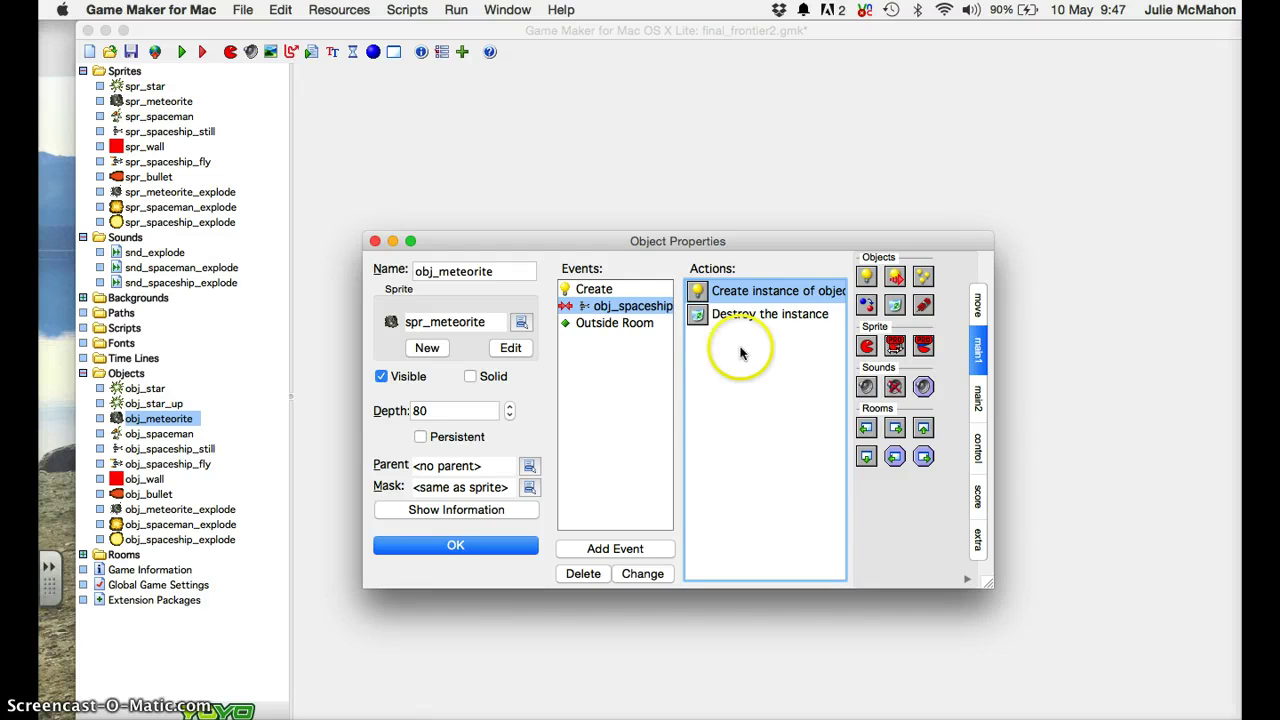
Step: Check that the collision event's Destroy Instance action applies to Other, and accept the changes to obj_meteorite
click(741, 314)
drag(741, 314, 737, 312)
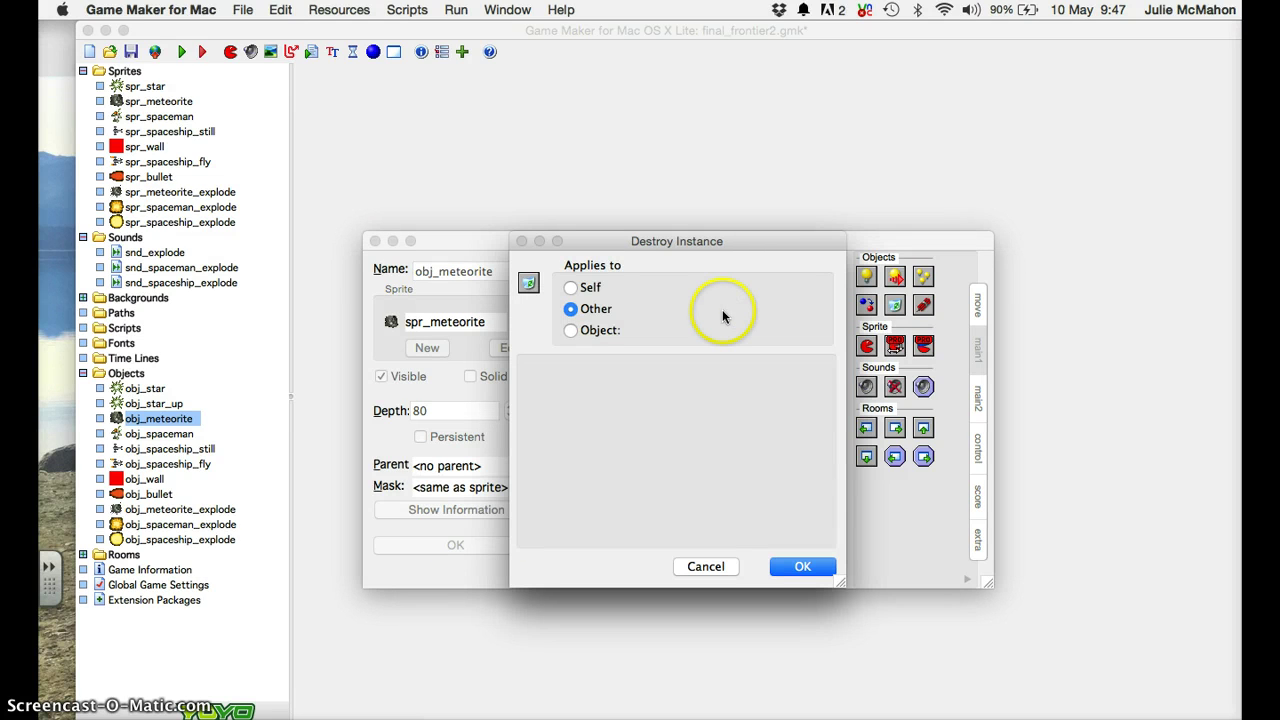
click(778, 567)
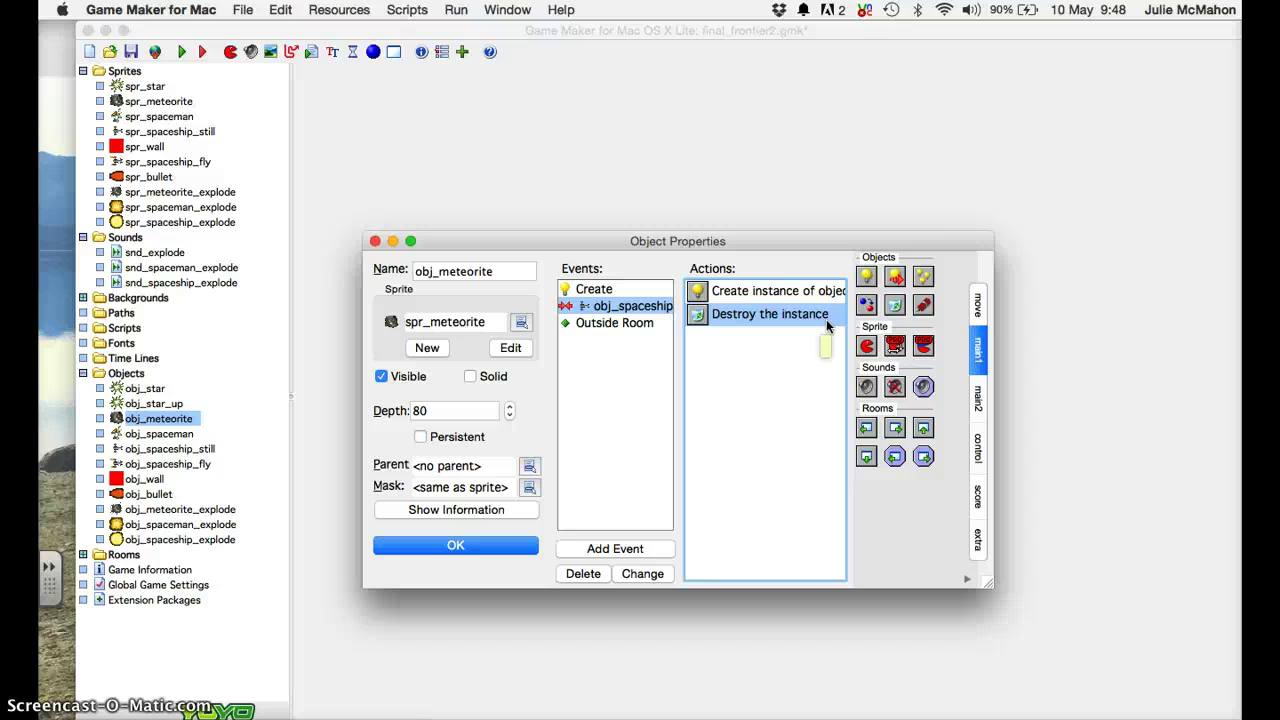
click(438, 548)
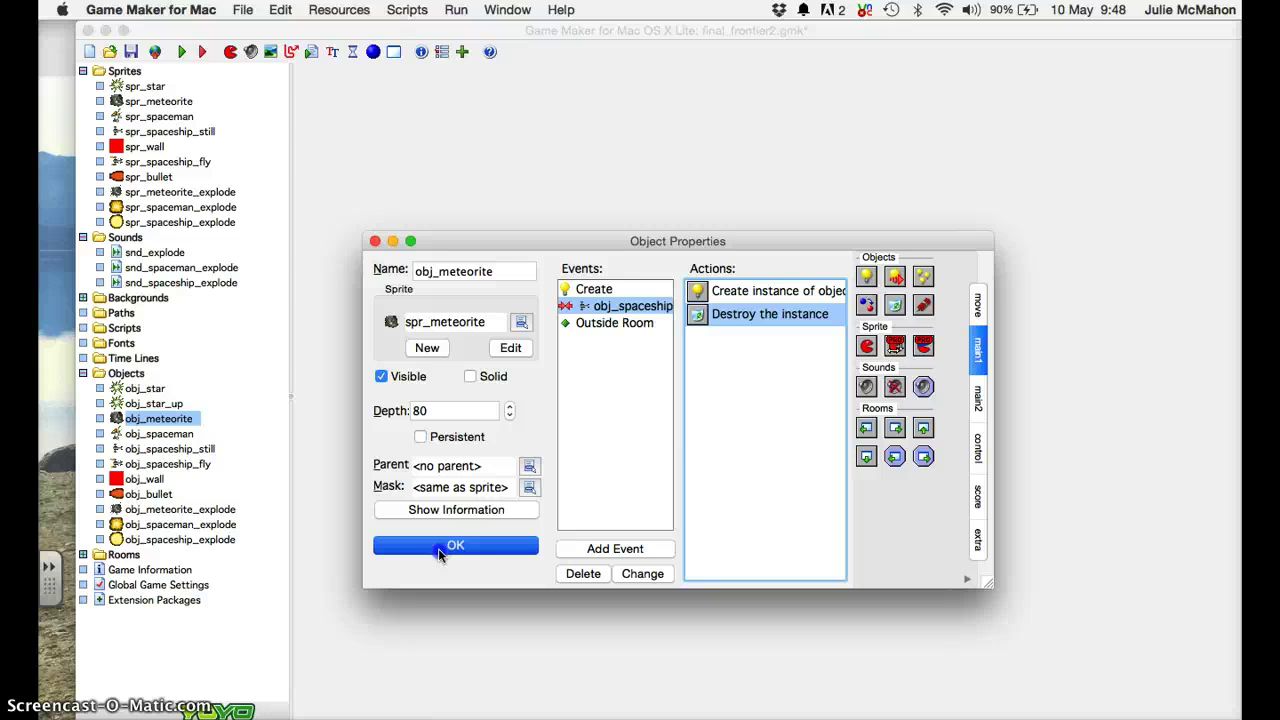
click(440, 547)
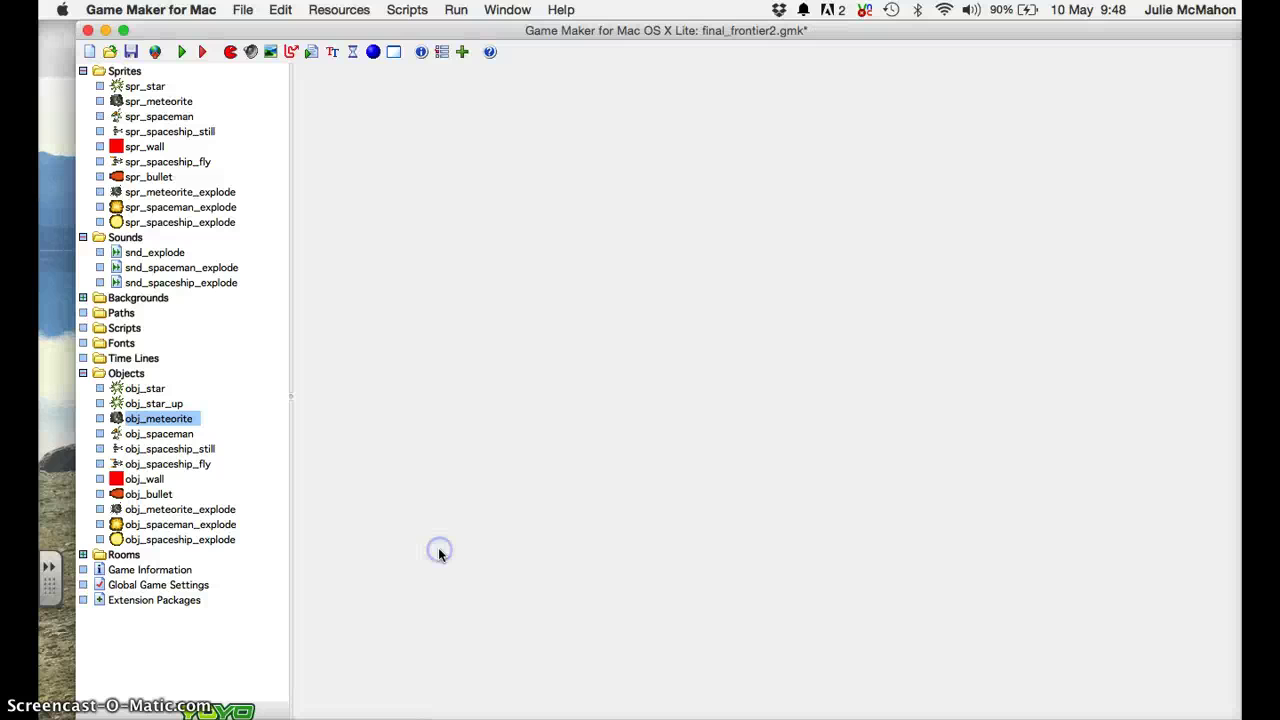
Step: Run the game to test the spaceship explosion and acknowledge the game-over message so it restarts
click(176, 51)
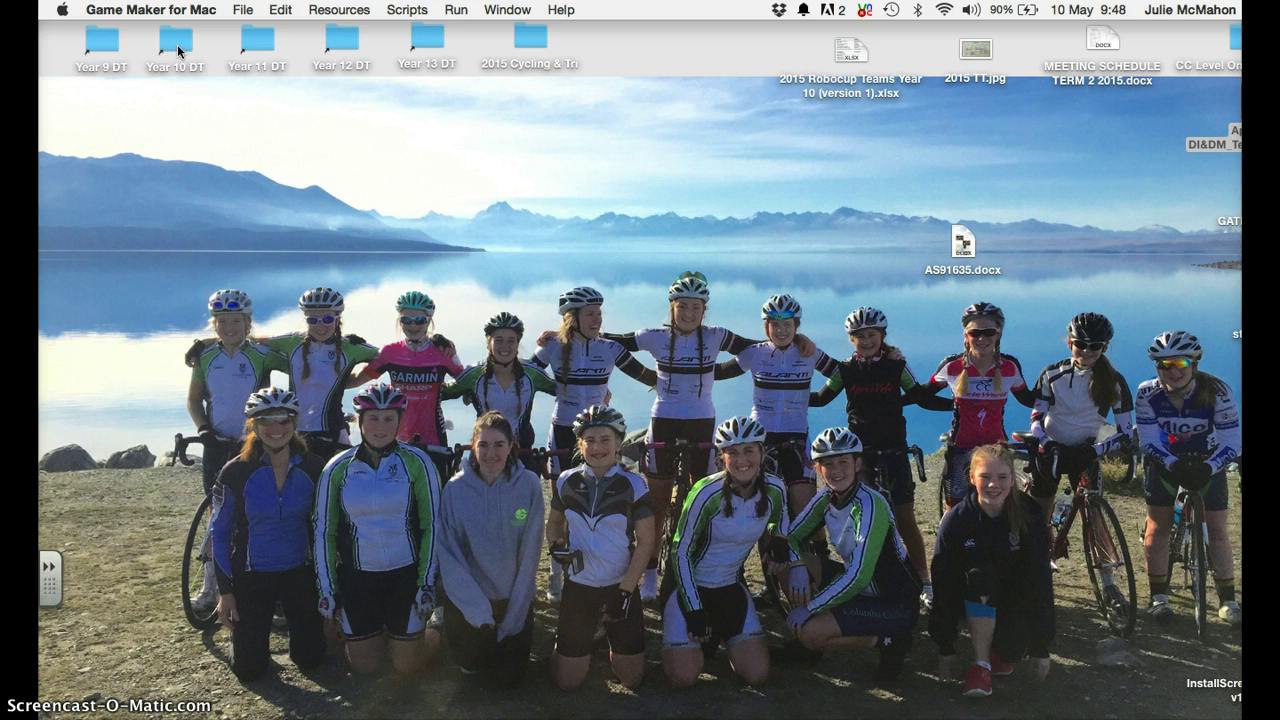
click(653, 358)
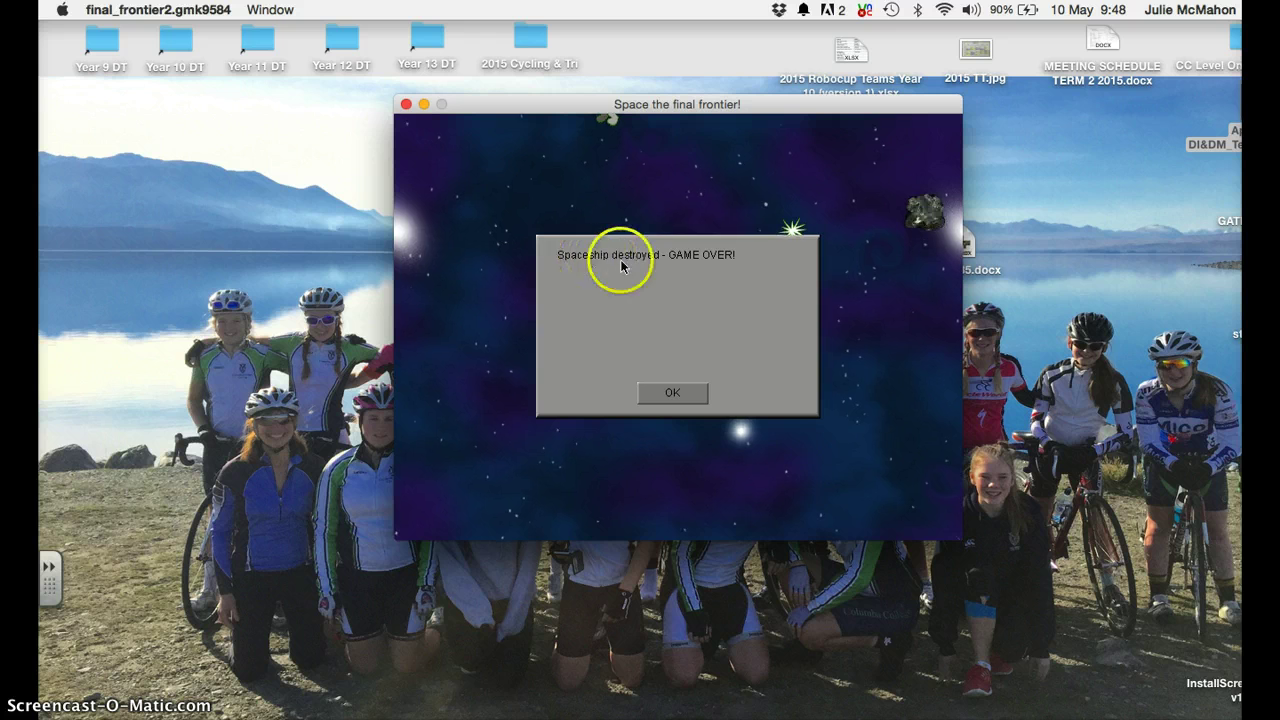
click(672, 392)
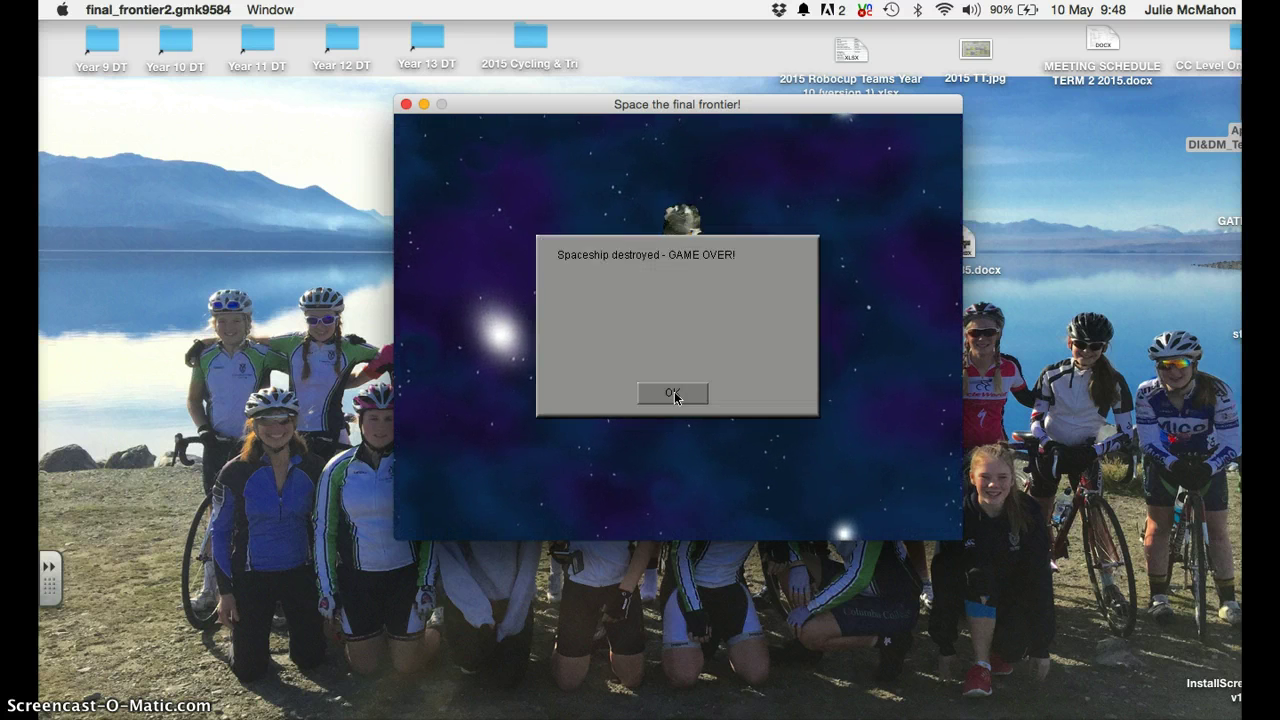
click(672, 393)
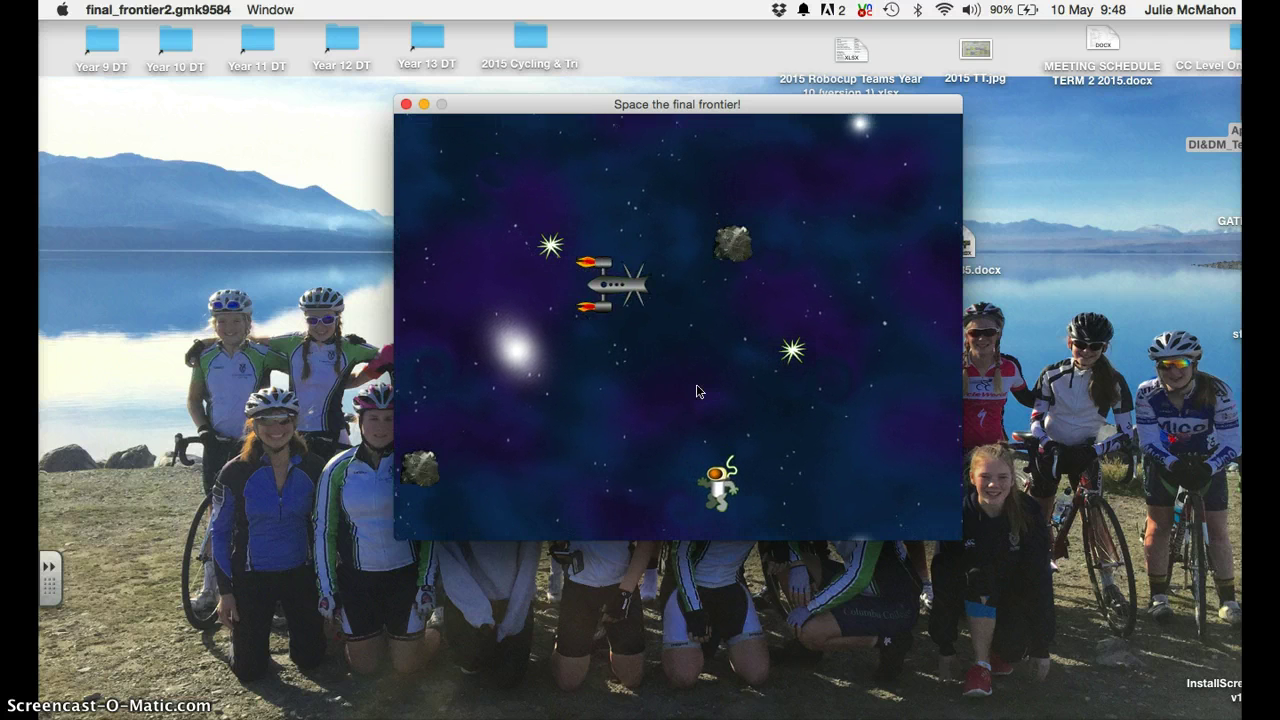
Step: Fly the spaceship around among the meteorites, acknowledge the game-over message and close the game
key(Left)
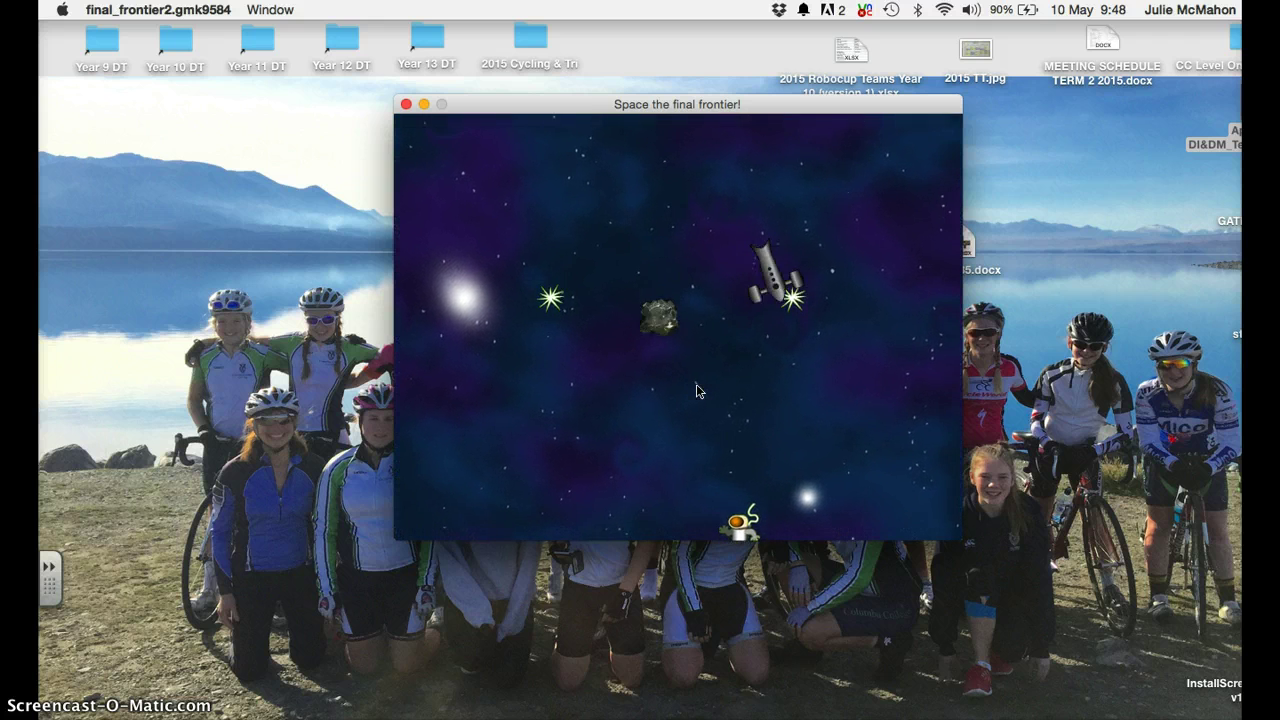
key(Up)
key(Right)
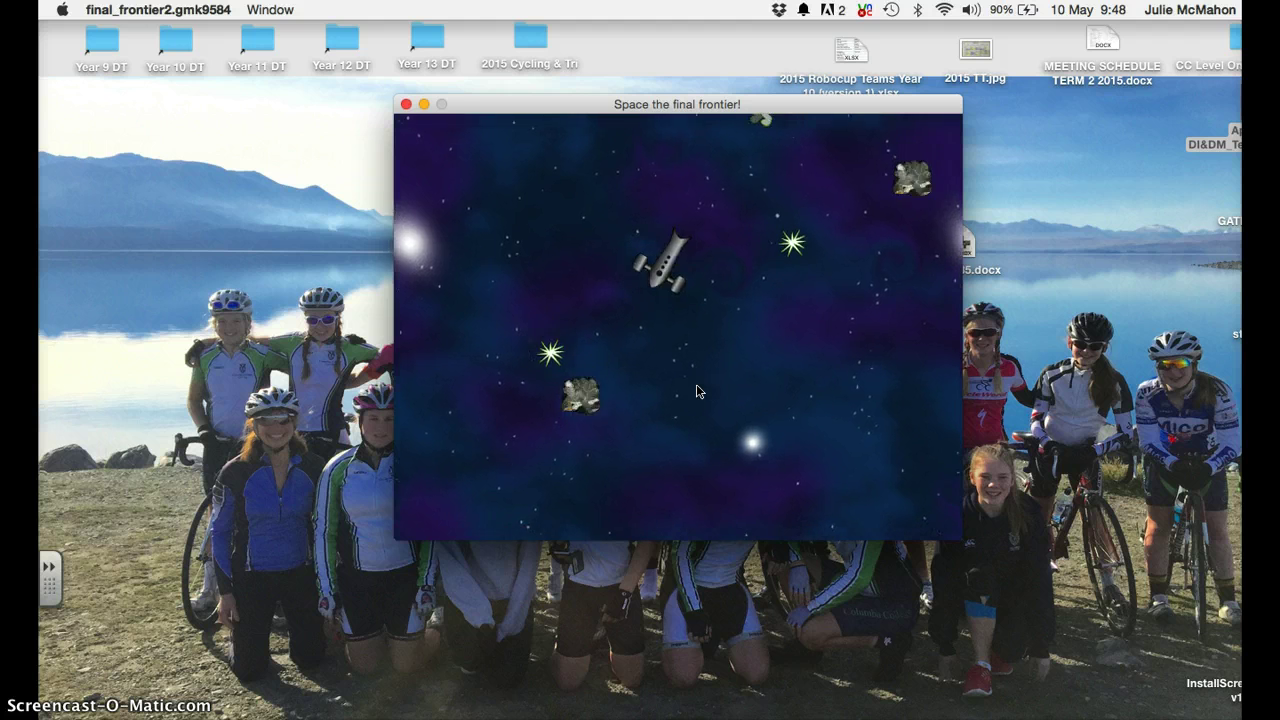
key(Up)
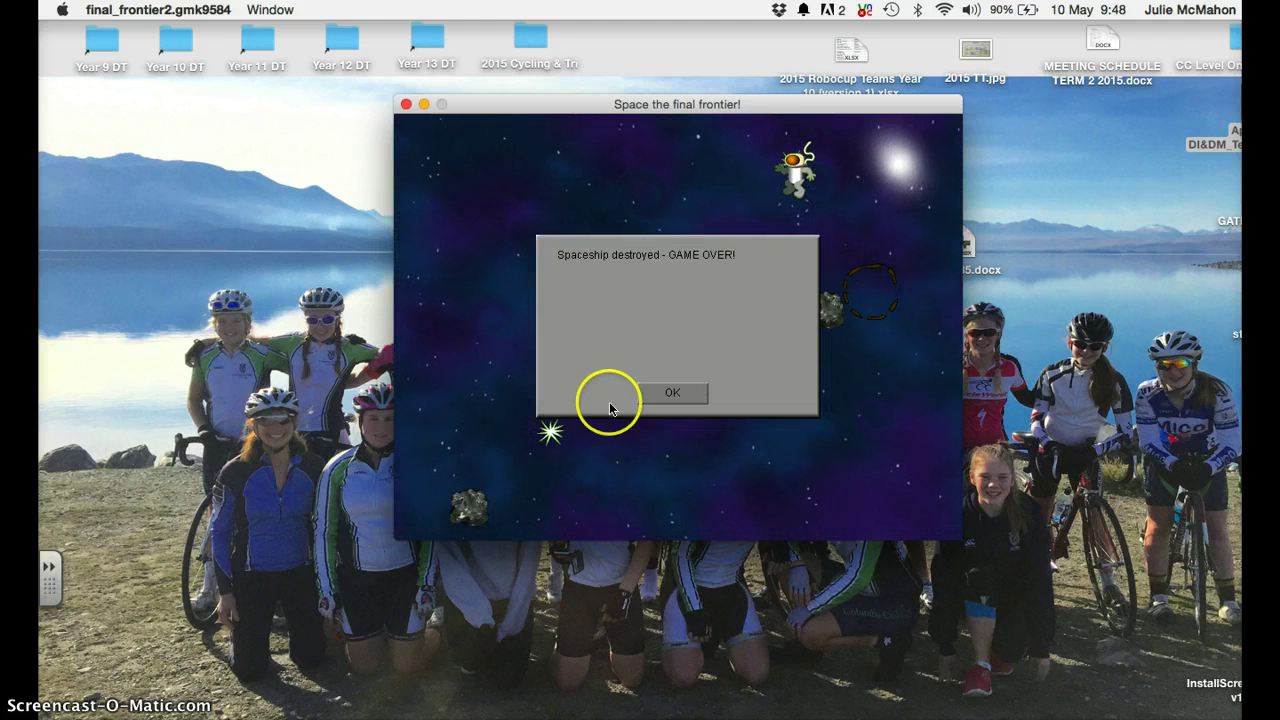
click(655, 400)
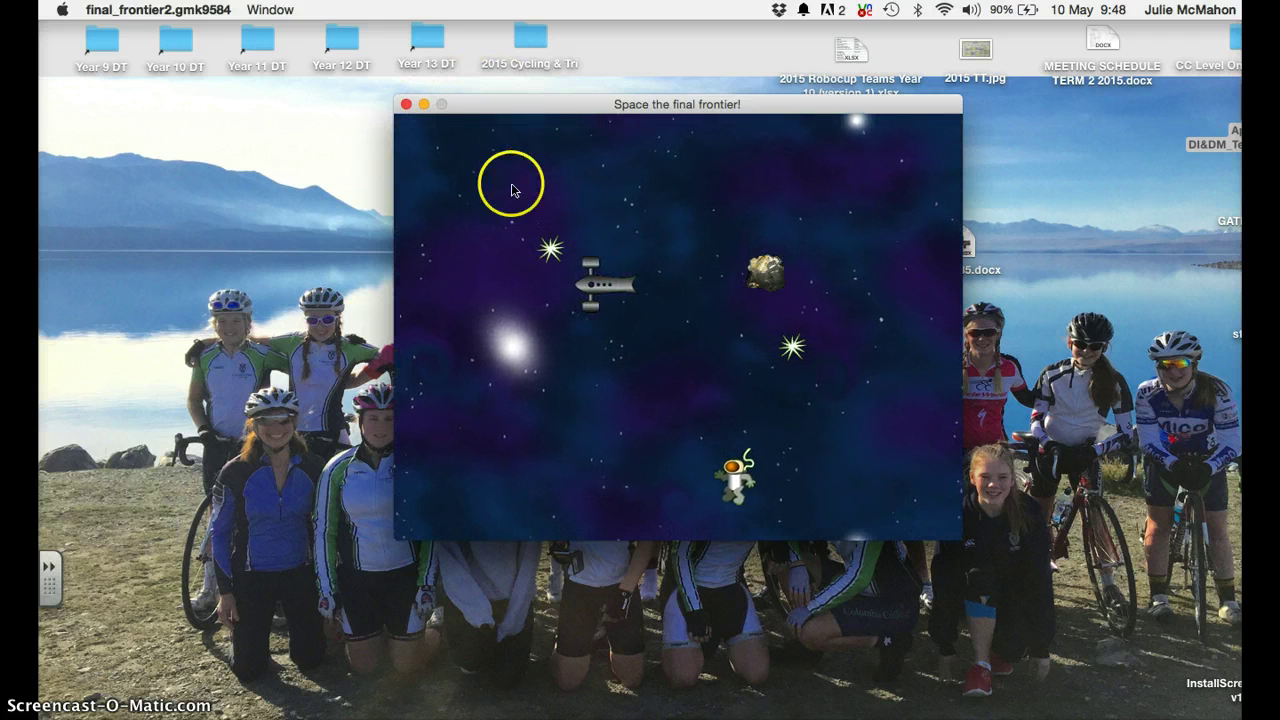
click(405, 105)
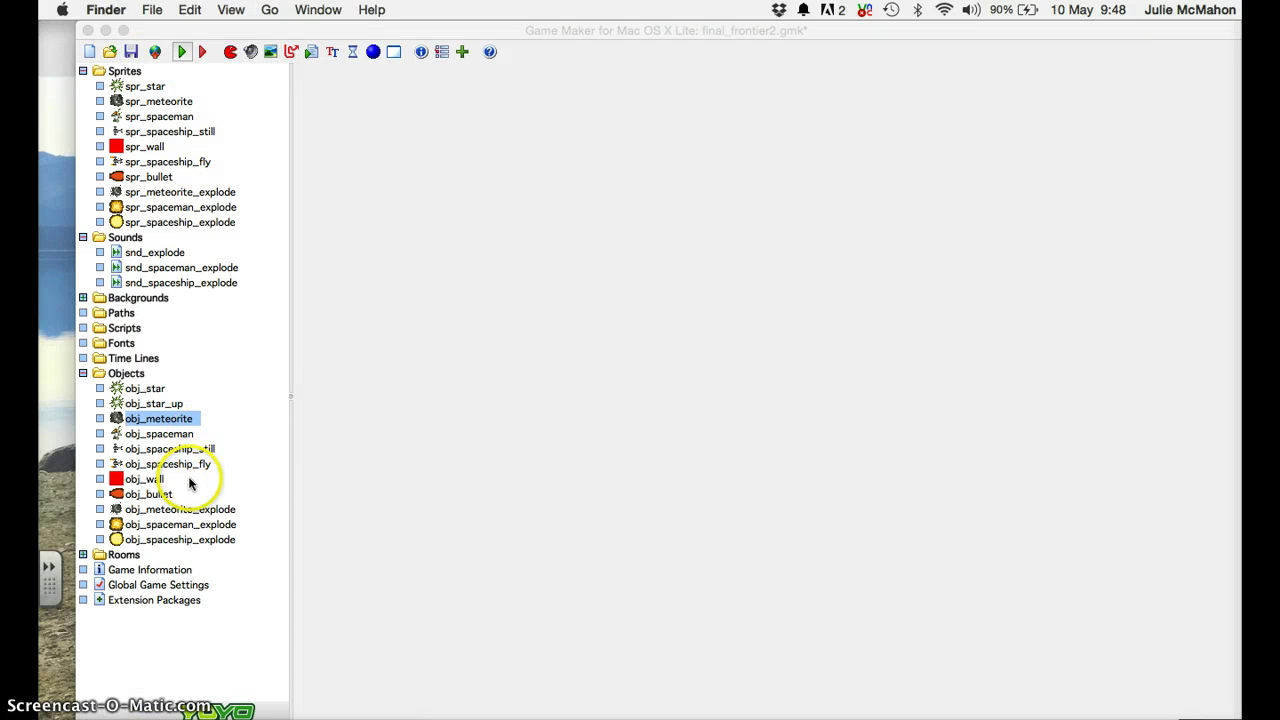
Step: Open obj_meteorite and add a collision event with obj_spaceship_fly
double_click(177, 418)
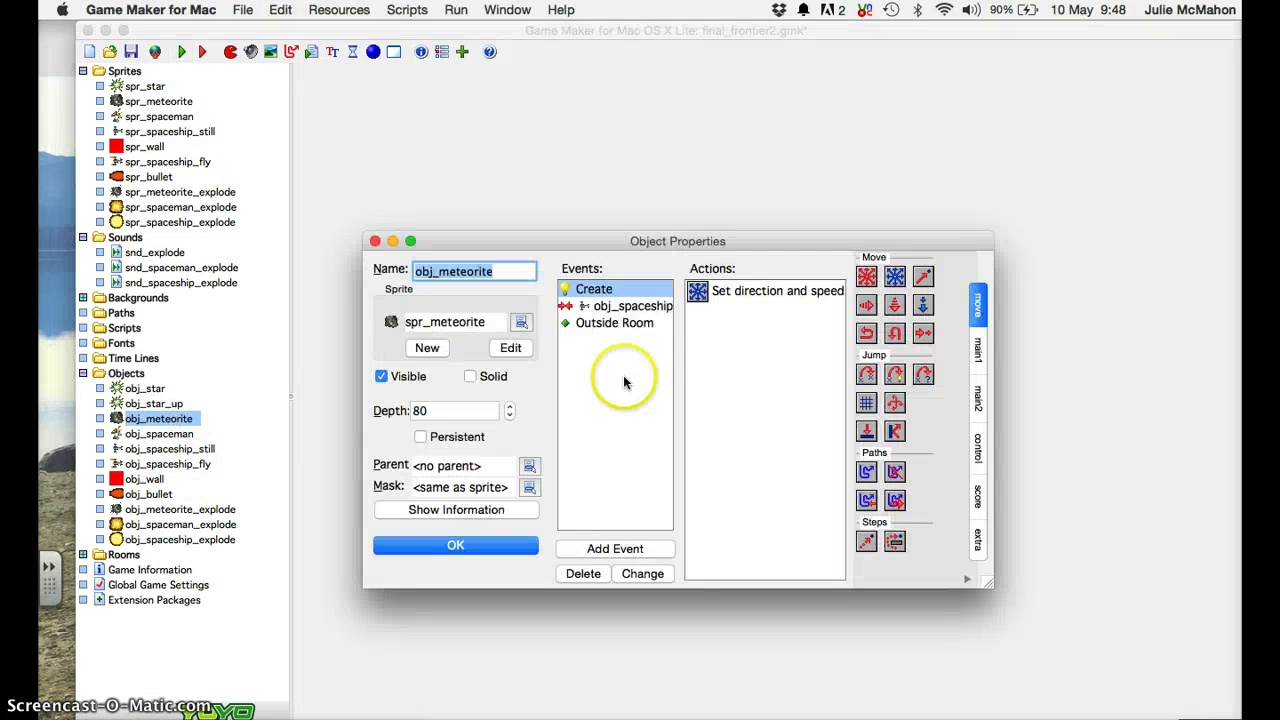
click(610, 548)
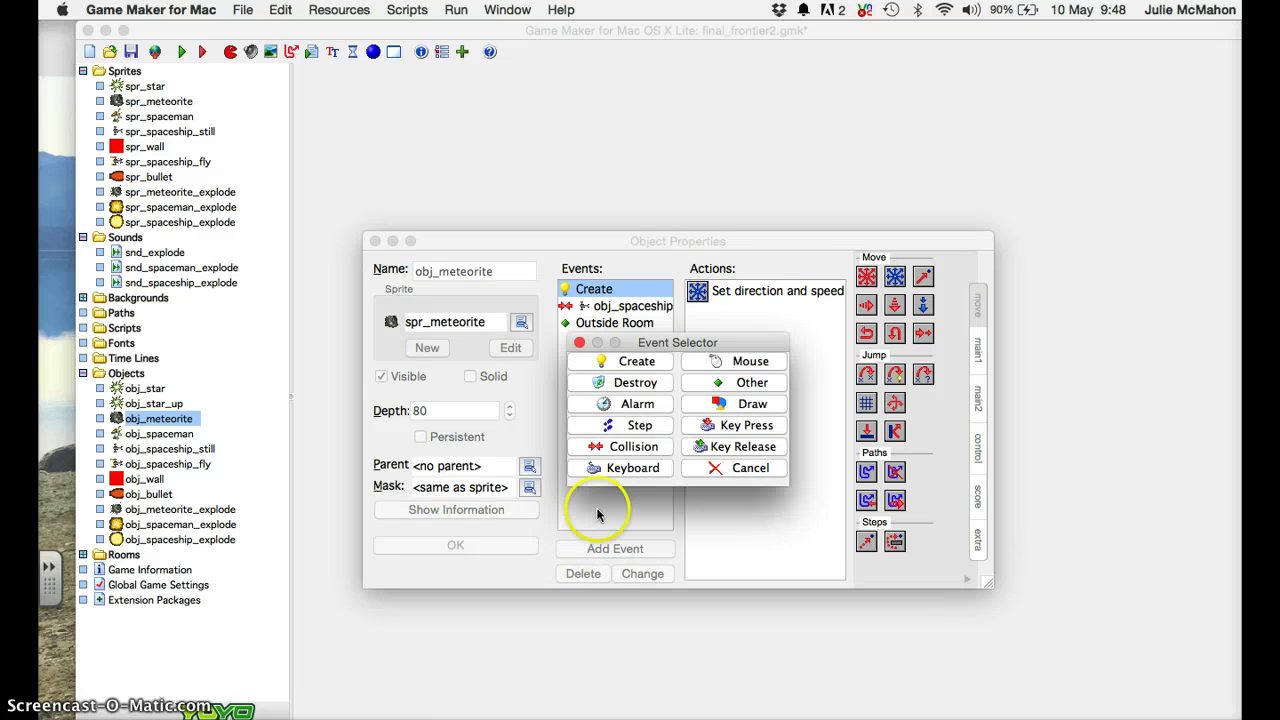
click(626, 449)
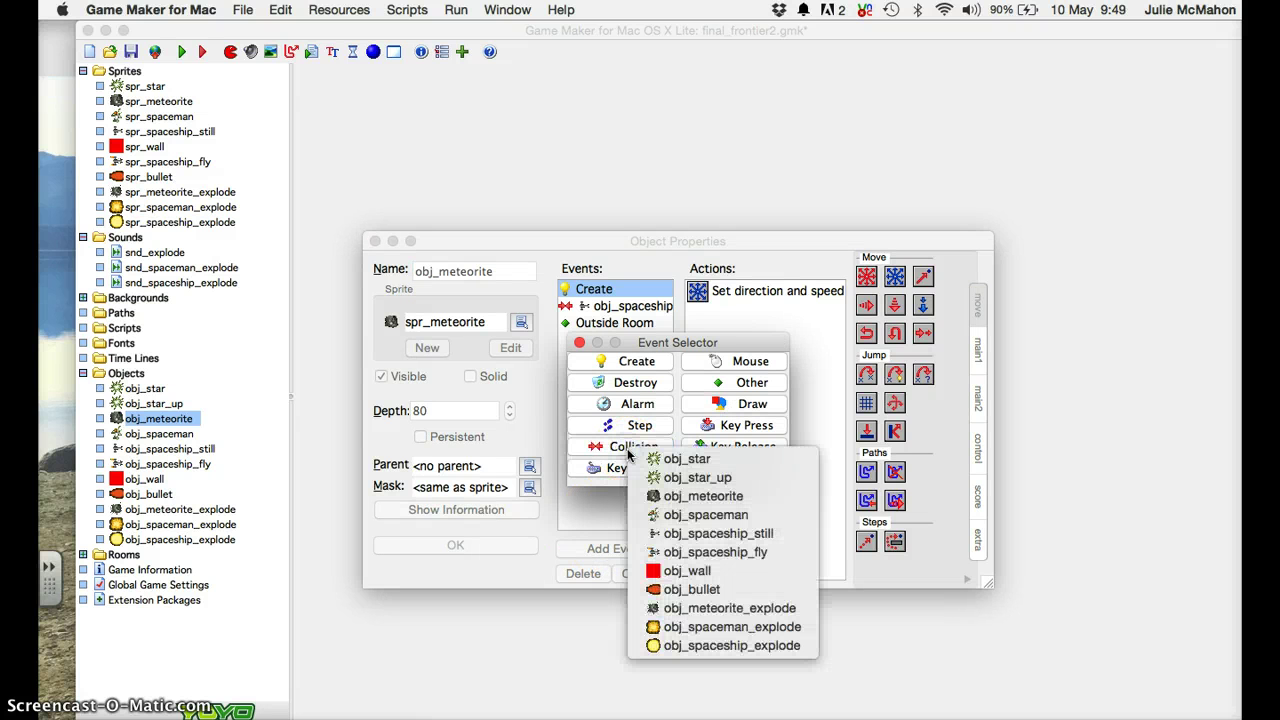
click(709, 552)
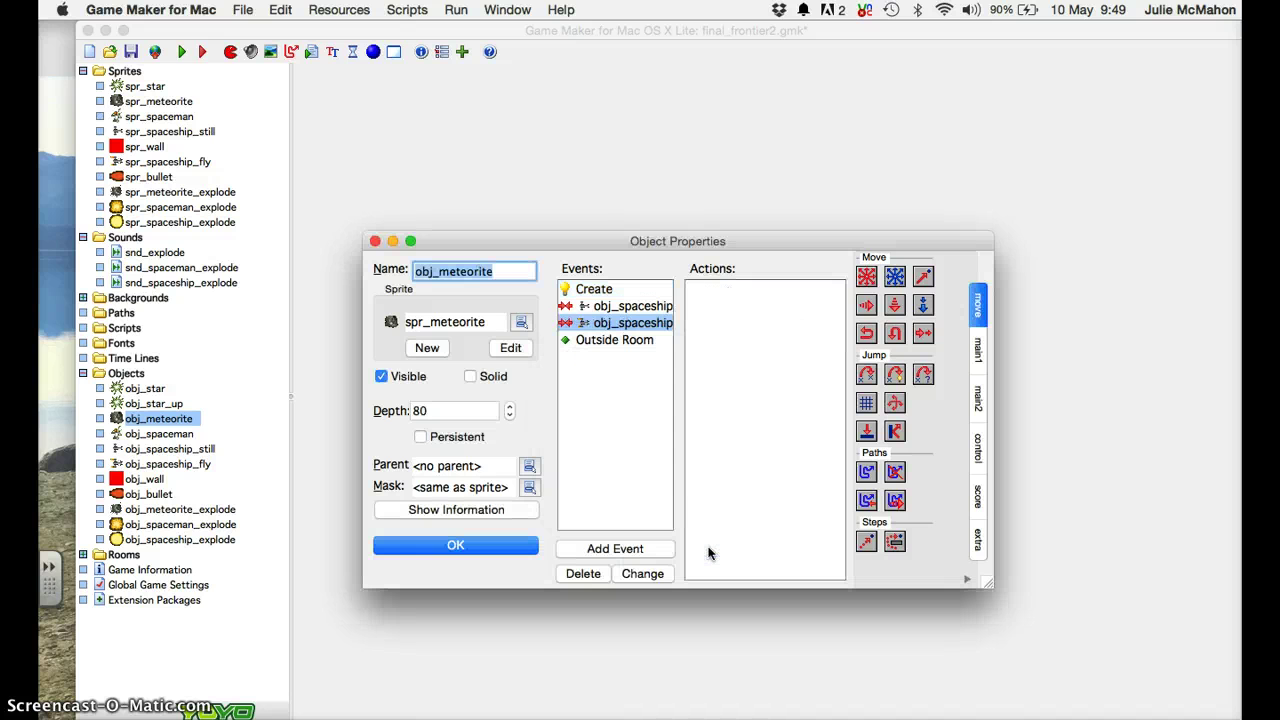
Step: Add a Create Instance action to the obj_spaceship_fly collision event, applied to Other, with object obj_spaceship_explode and Relative enabled
click(642, 305)
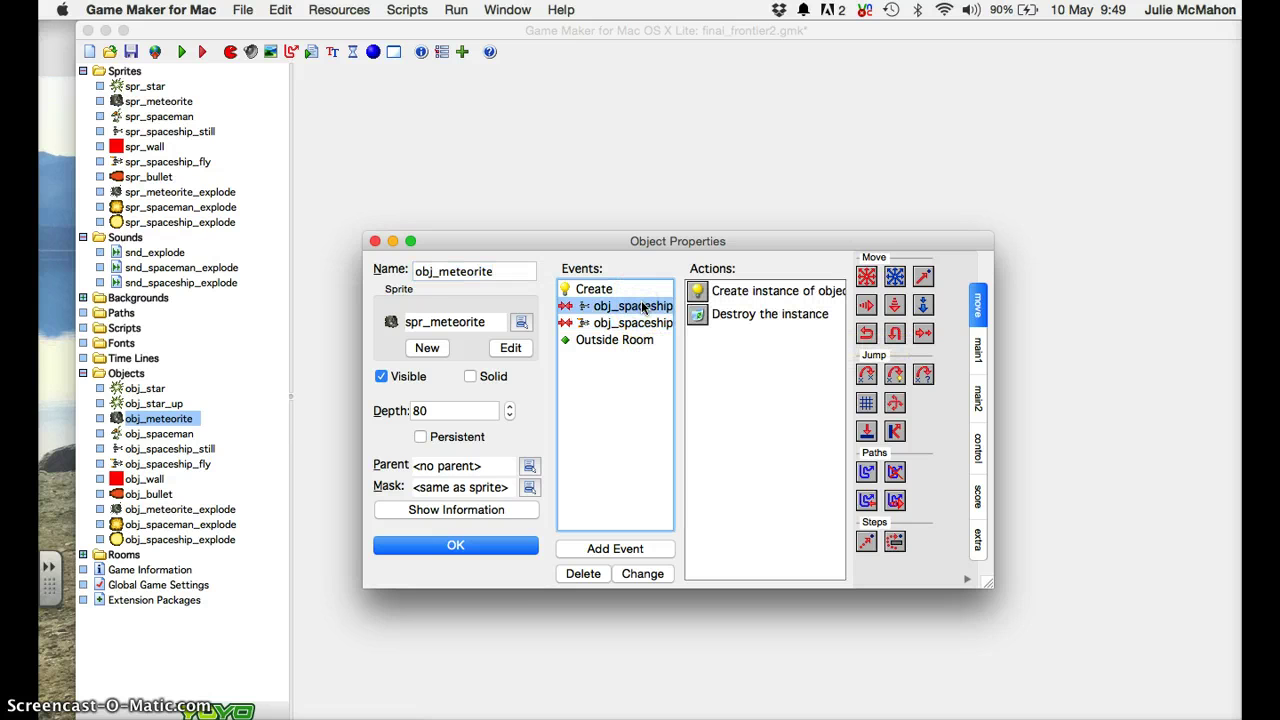
click(642, 323)
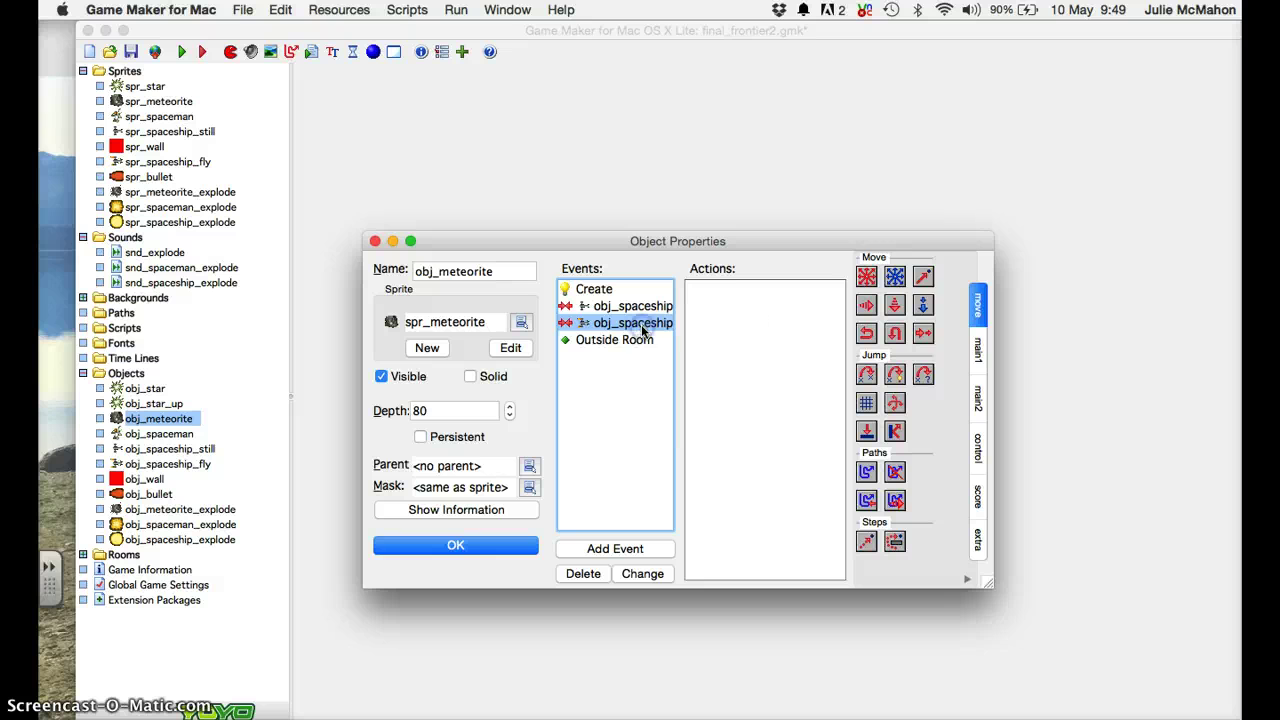
click(979, 349)
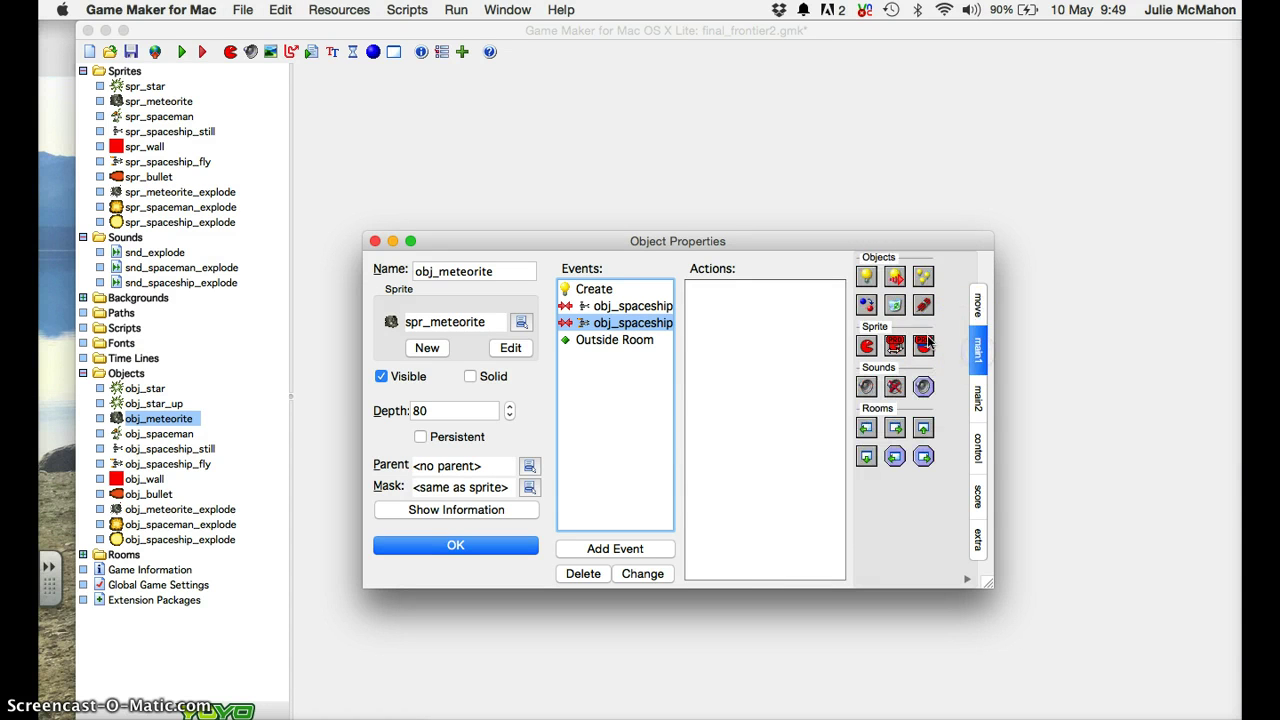
drag(866, 277, 737, 286)
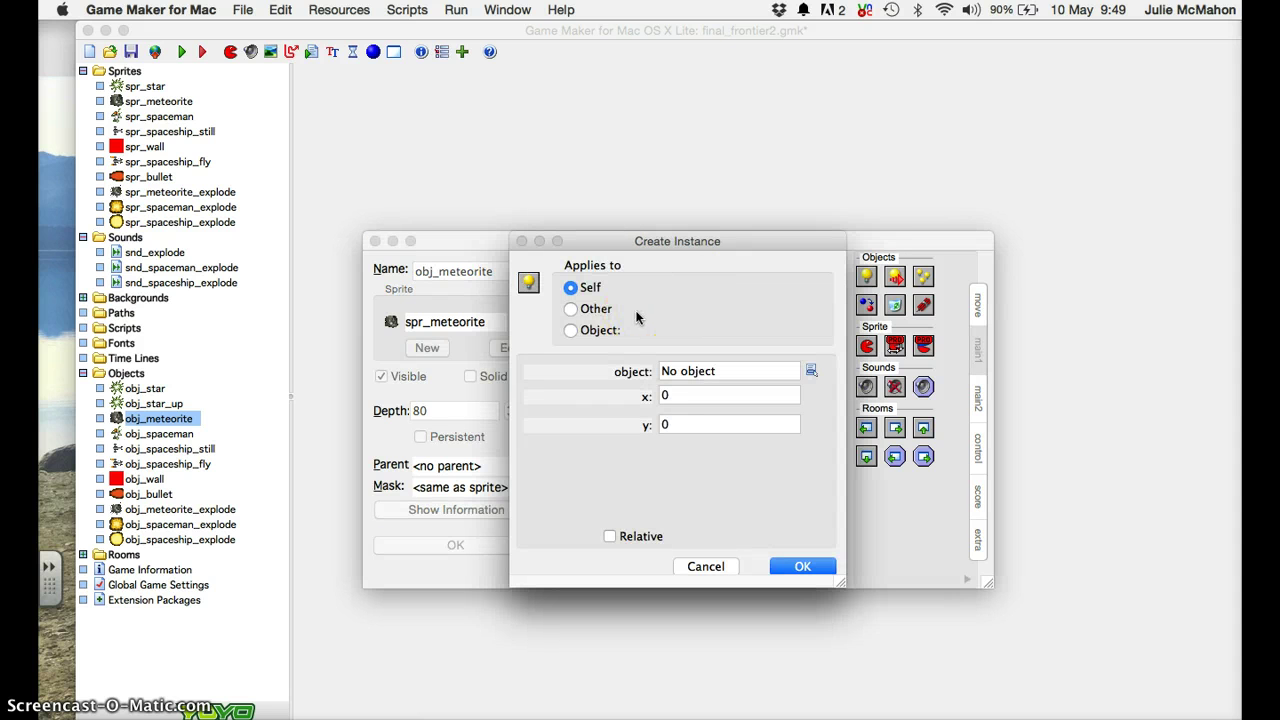
click(583, 311)
click(810, 371)
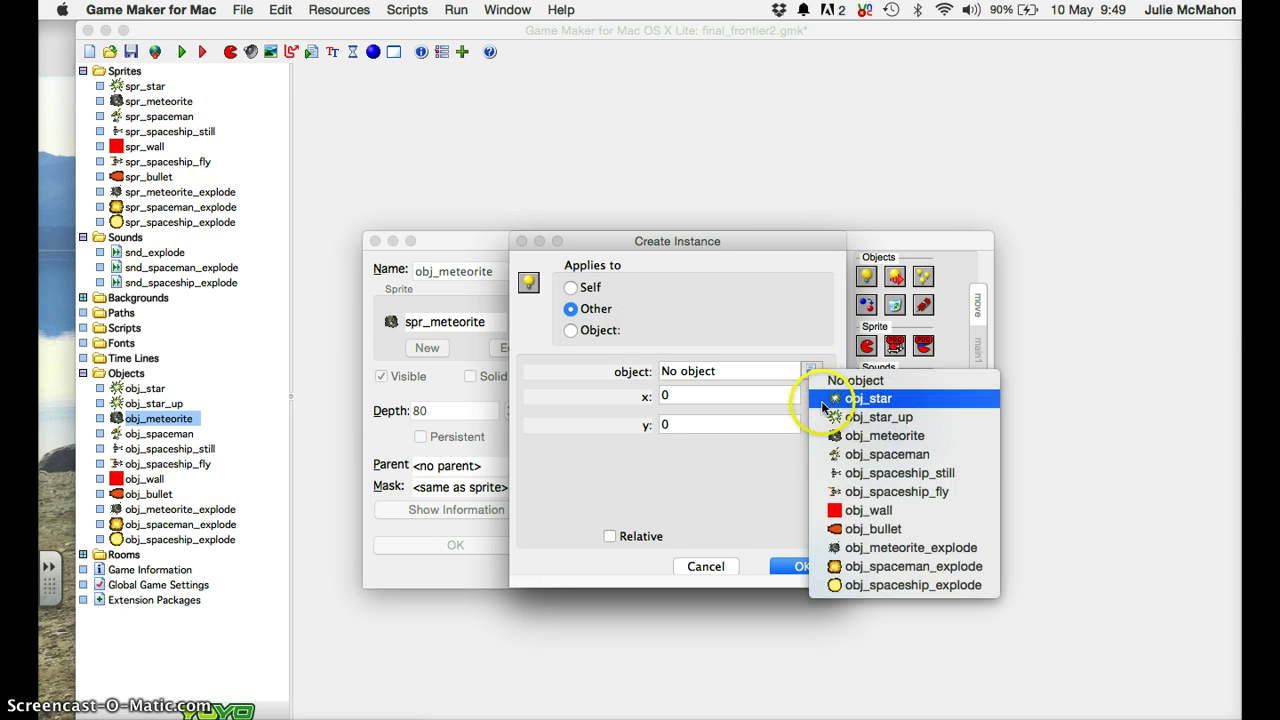
click(857, 584)
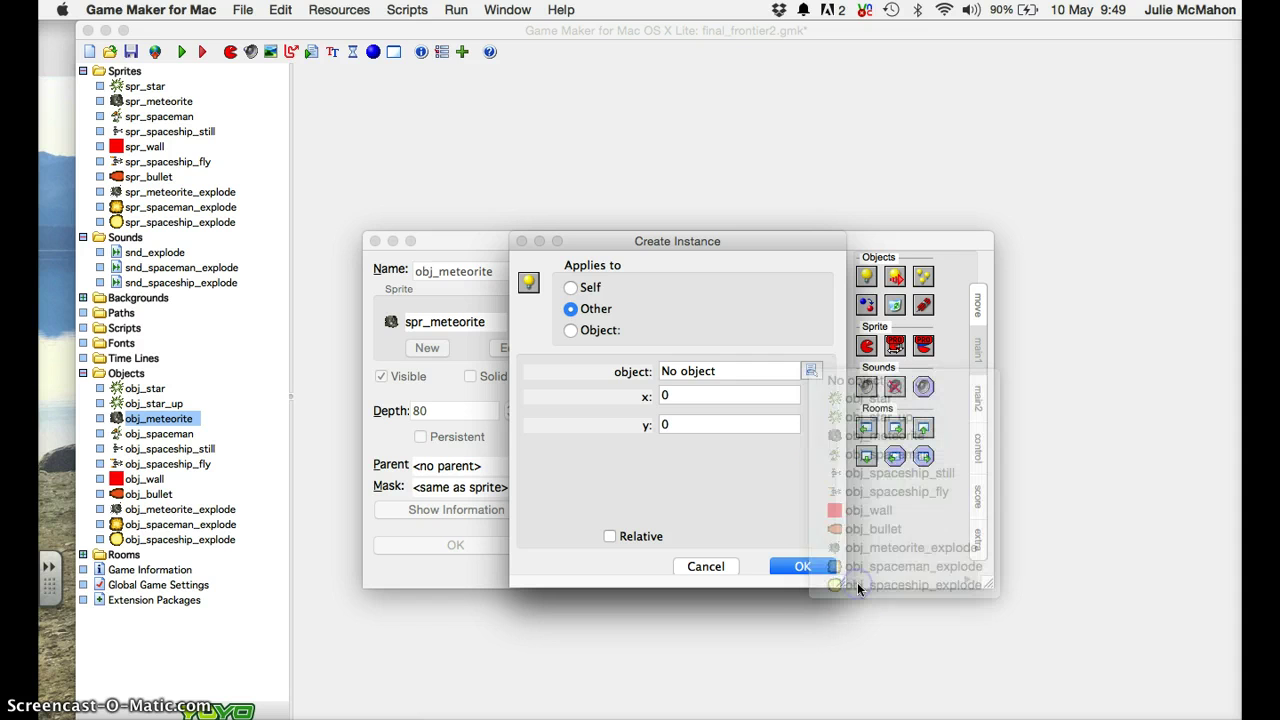
click(610, 537)
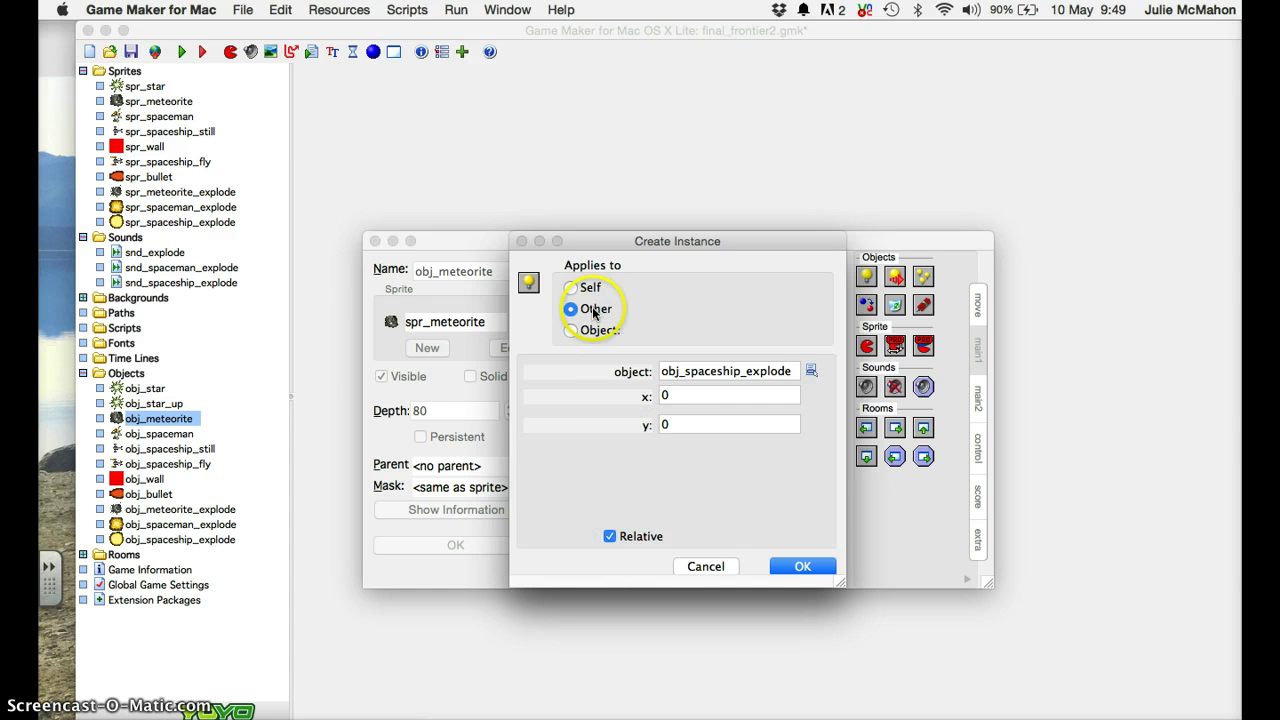
click(820, 570)
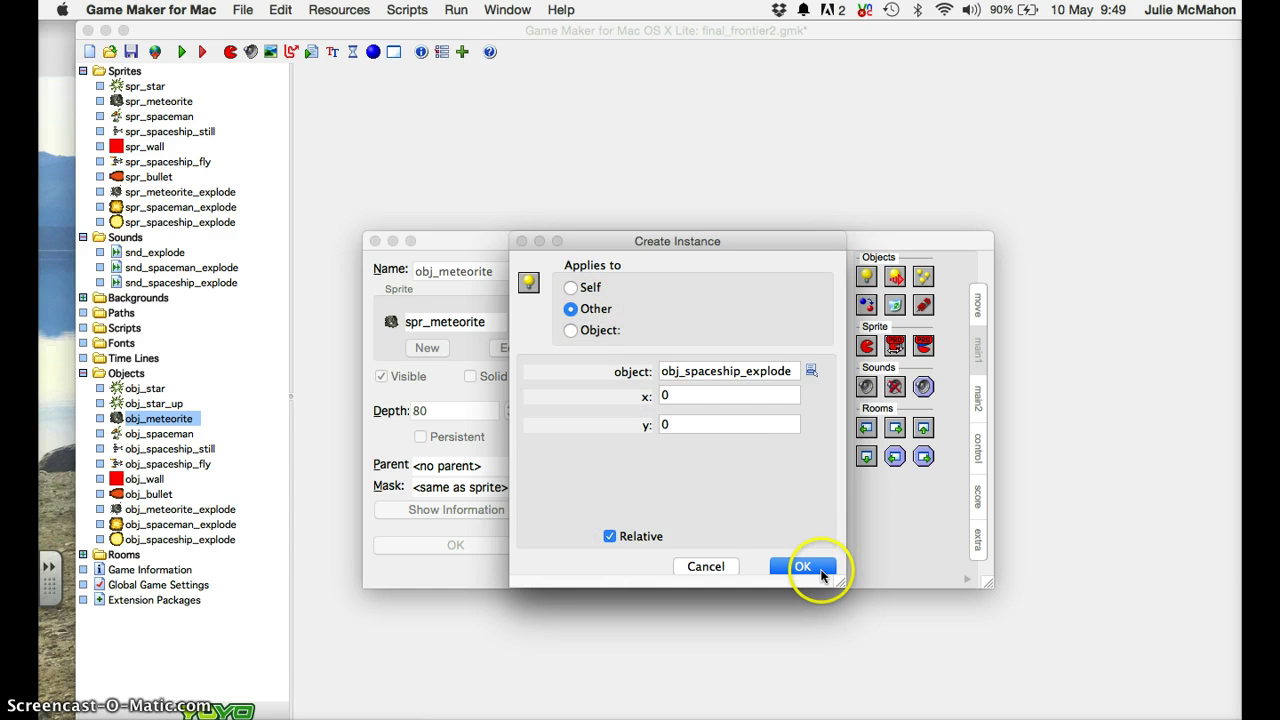
click(803, 567)
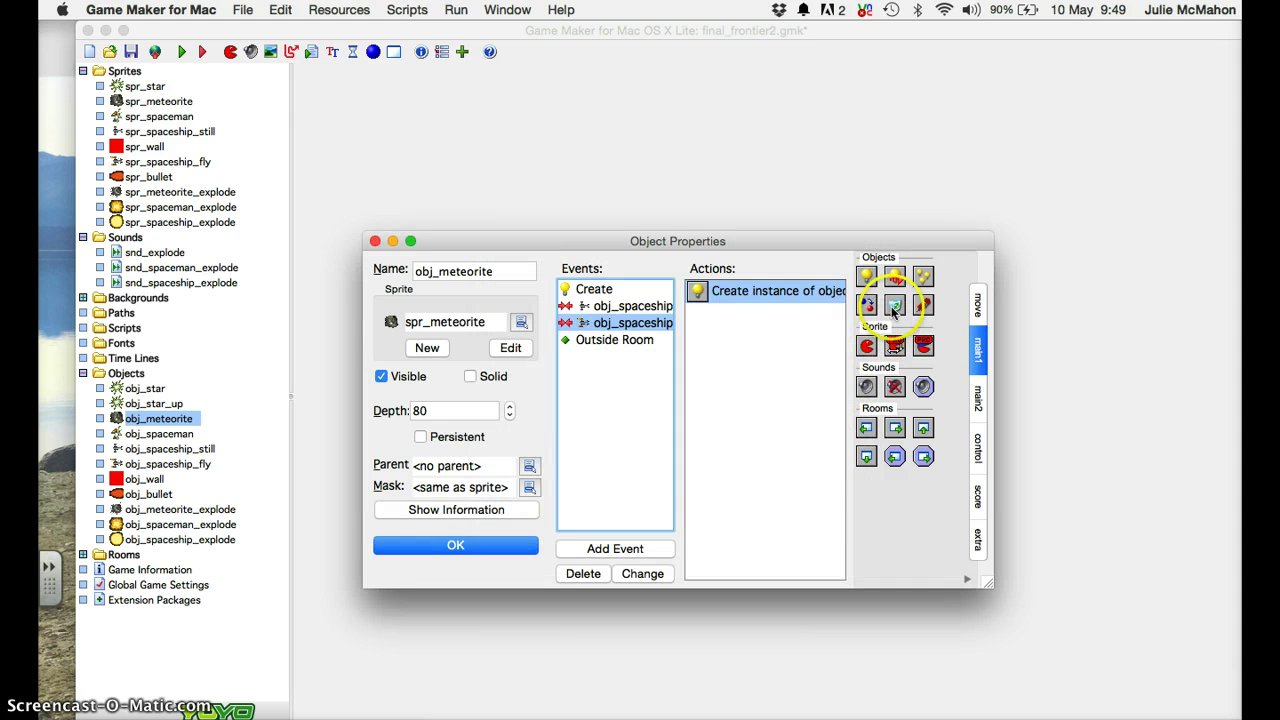
Step: Add a Destroy Instance action below the Create Instance action in the obj_spaceship_fly collision event
drag(895, 306, 791, 322)
drag(744, 322, 744, 322)
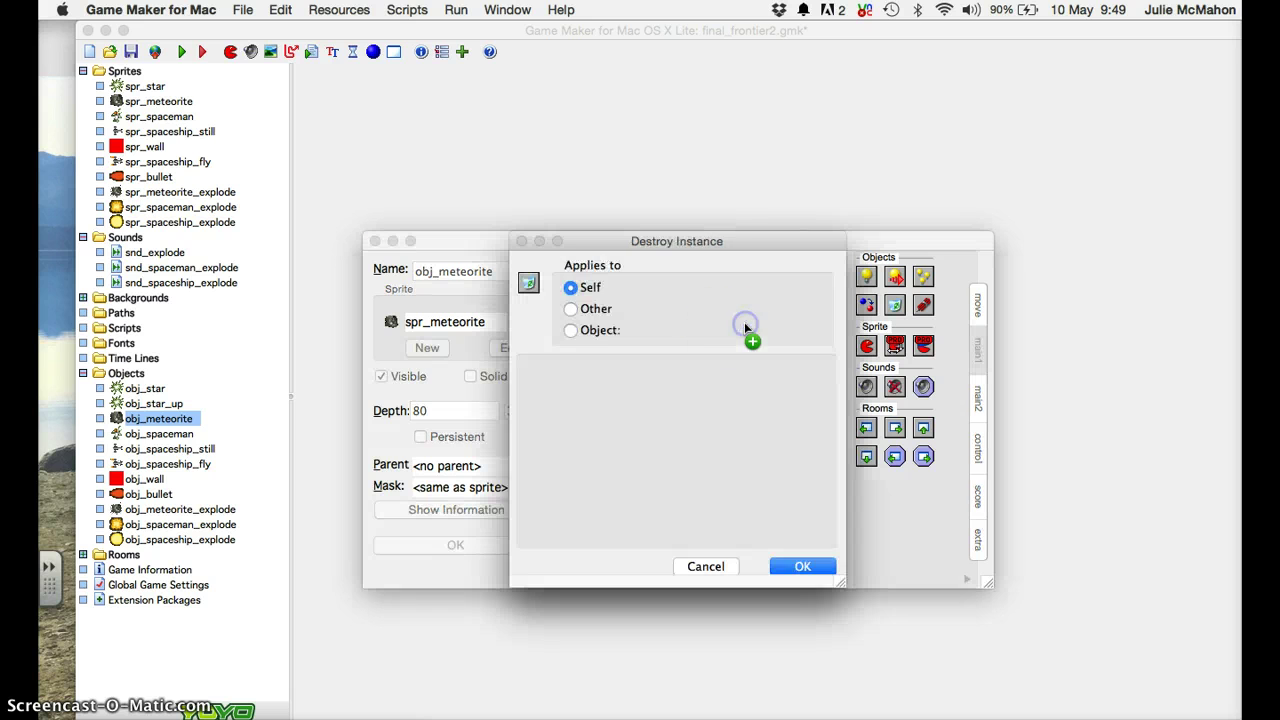
click(802, 566)
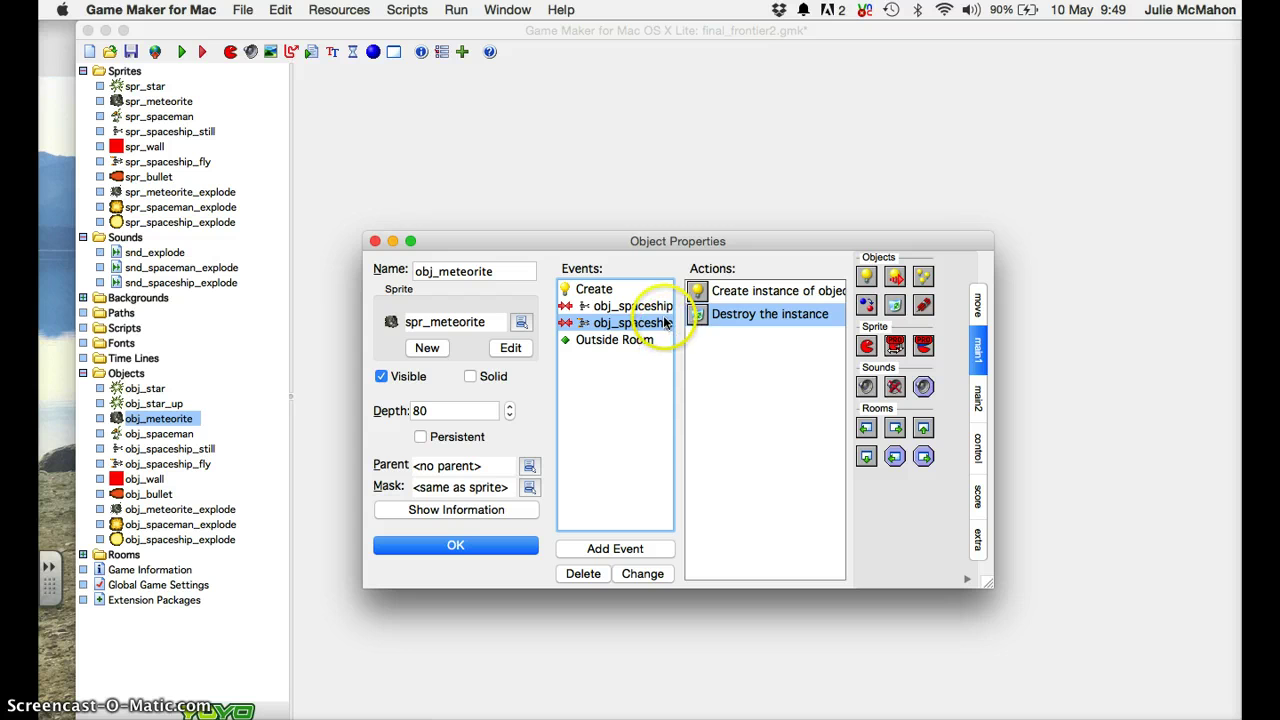
Step: Review the Create Instance settings in the obj_spaceship_fly collision event and select its Destroy Instance action
double_click(728, 292)
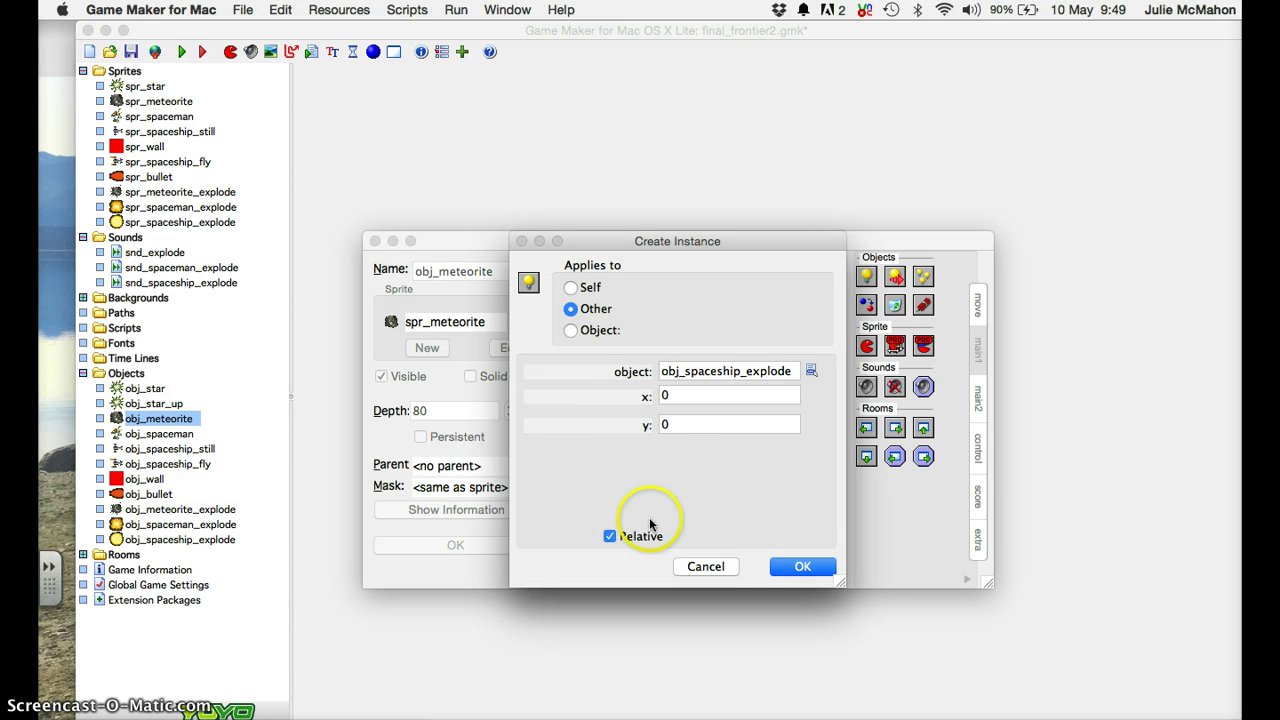
click(792, 564)
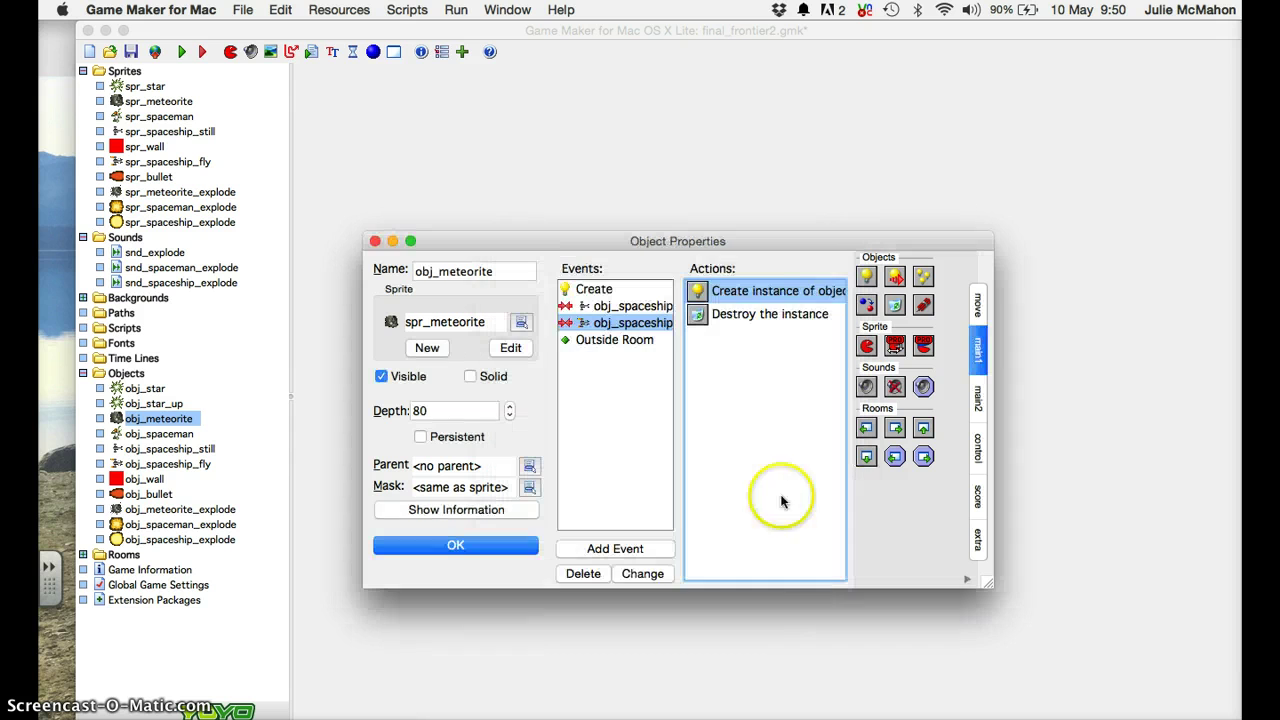
click(757, 316)
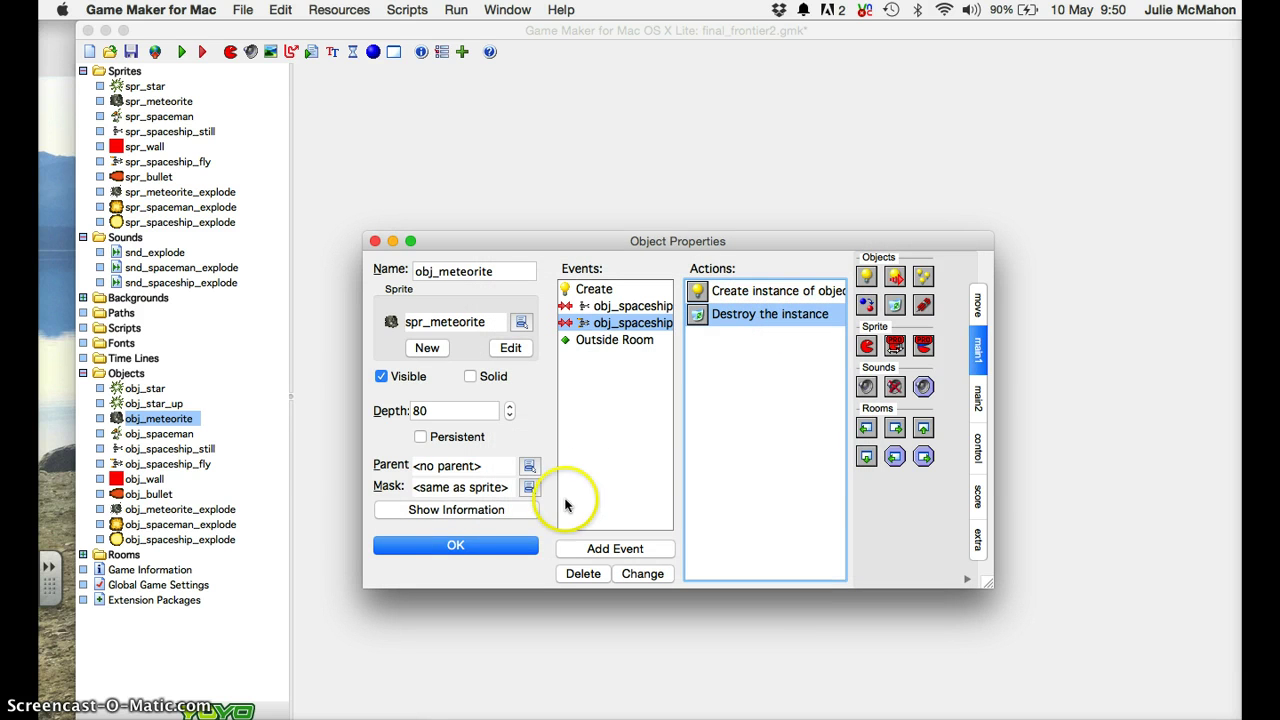
Step: Accept the obj_meteorite changes and run the game, flying and firing the spaceship to test a meteorite collision, and acknowledge the game-over message
click(456, 545)
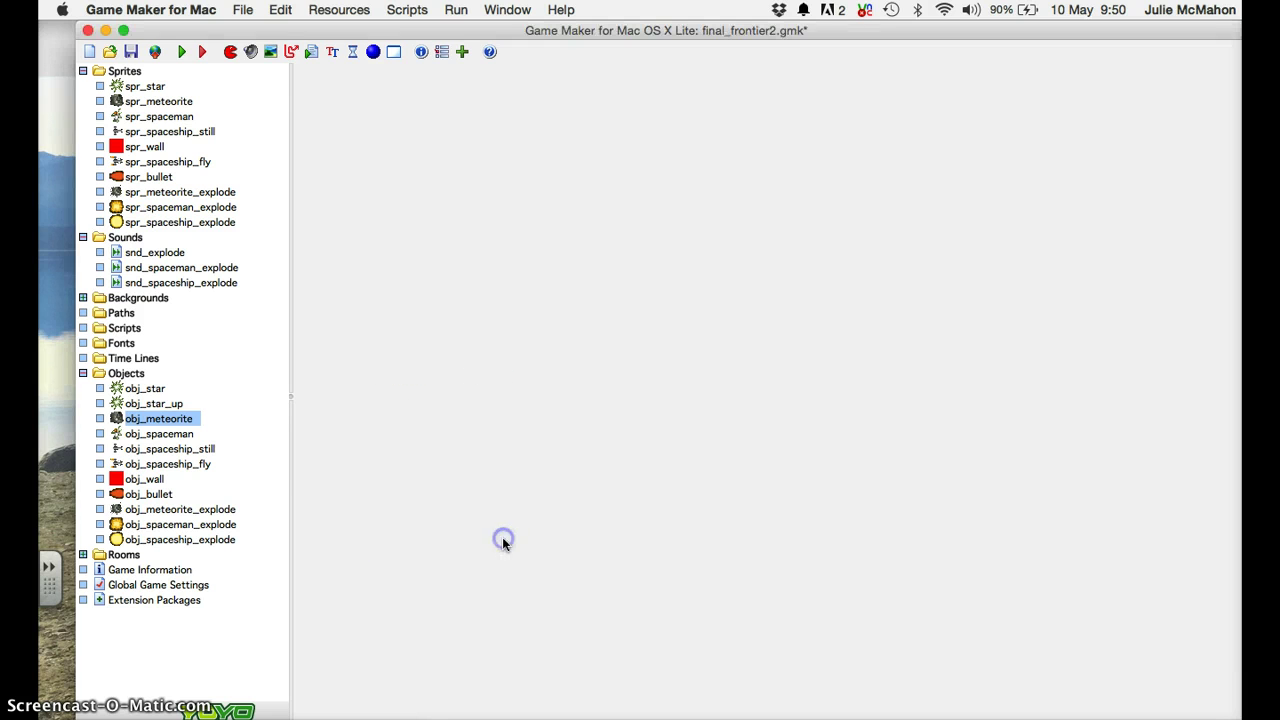
click(181, 53)
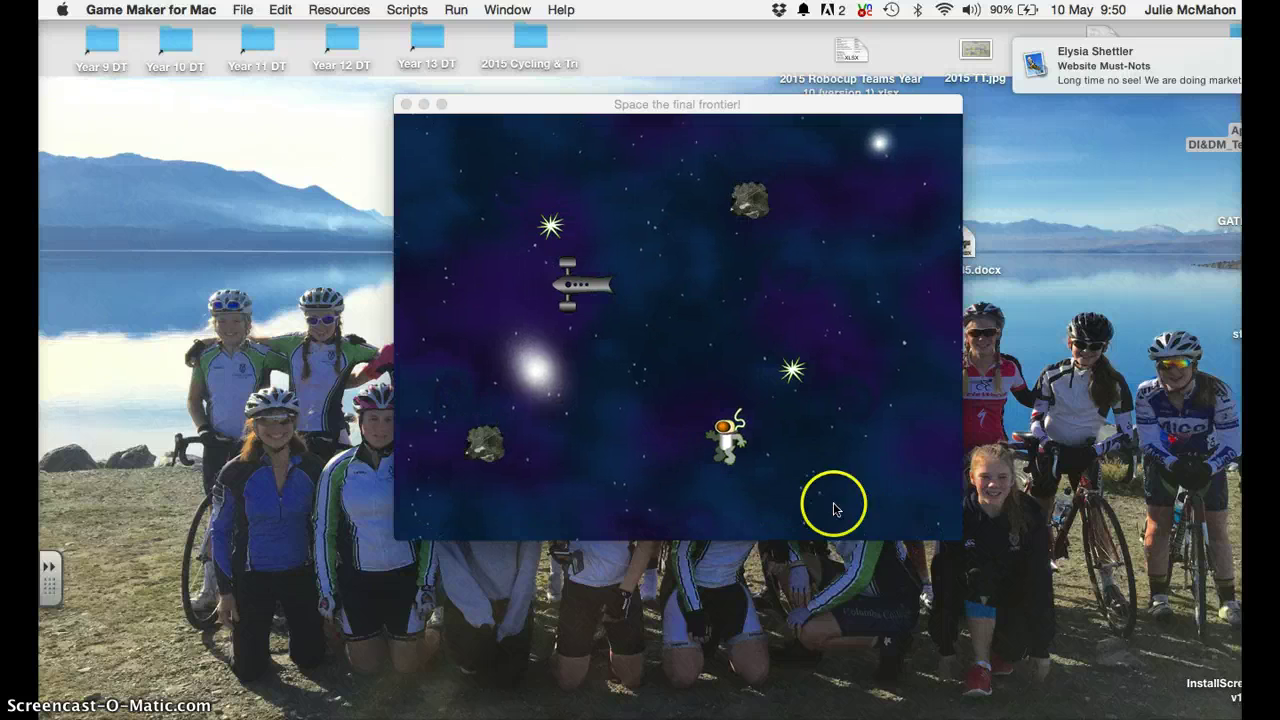
click(818, 502)
key(Up)
key(Right)
key(Up)
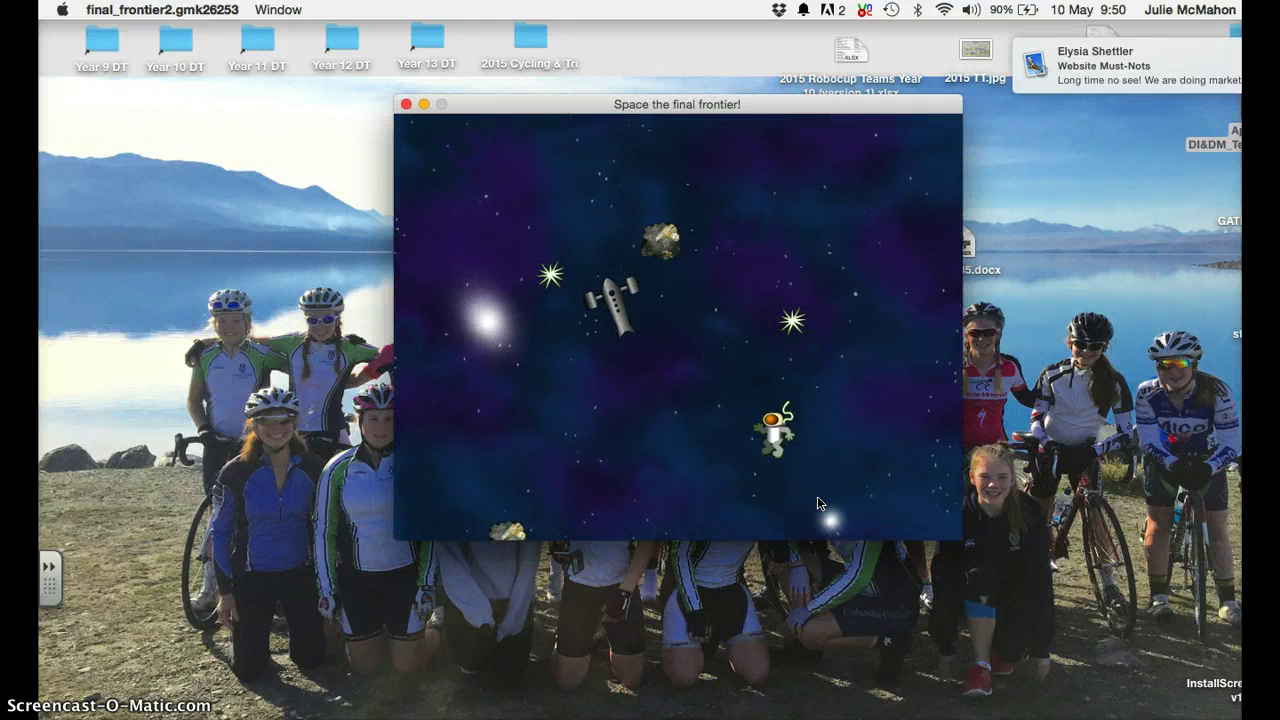
key(space)
key(space)
key(Right)
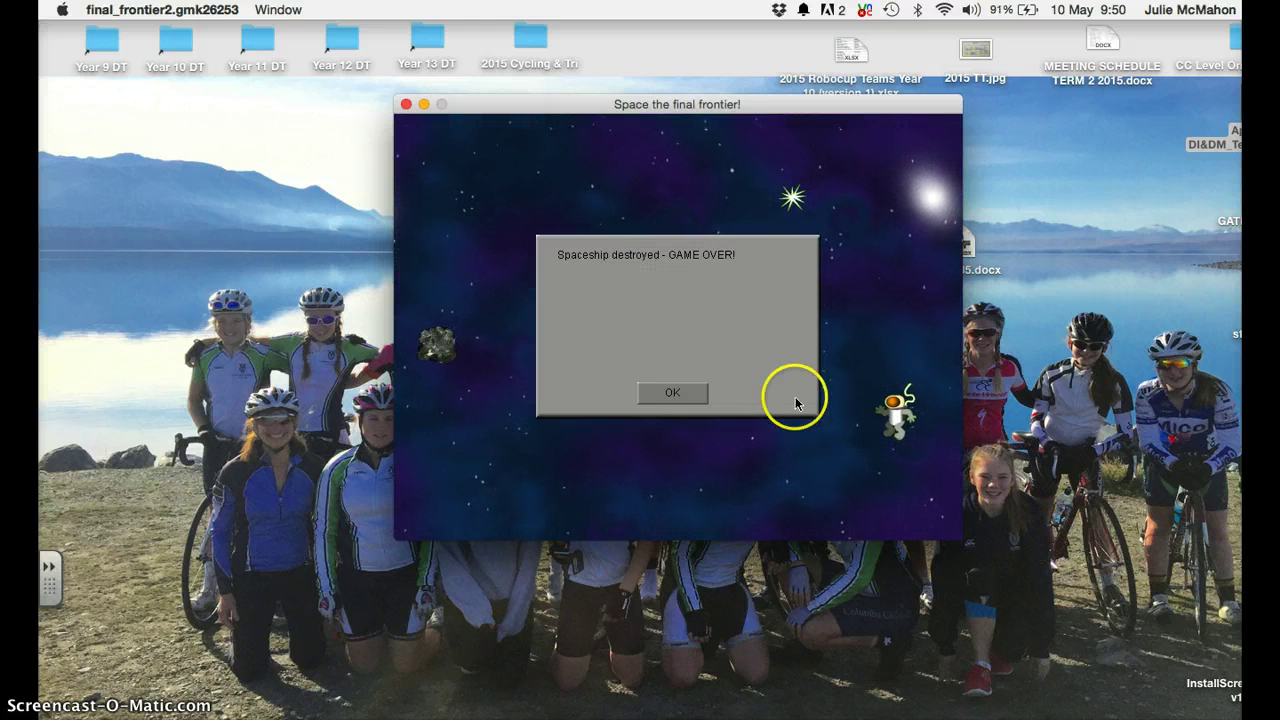
click(686, 401)
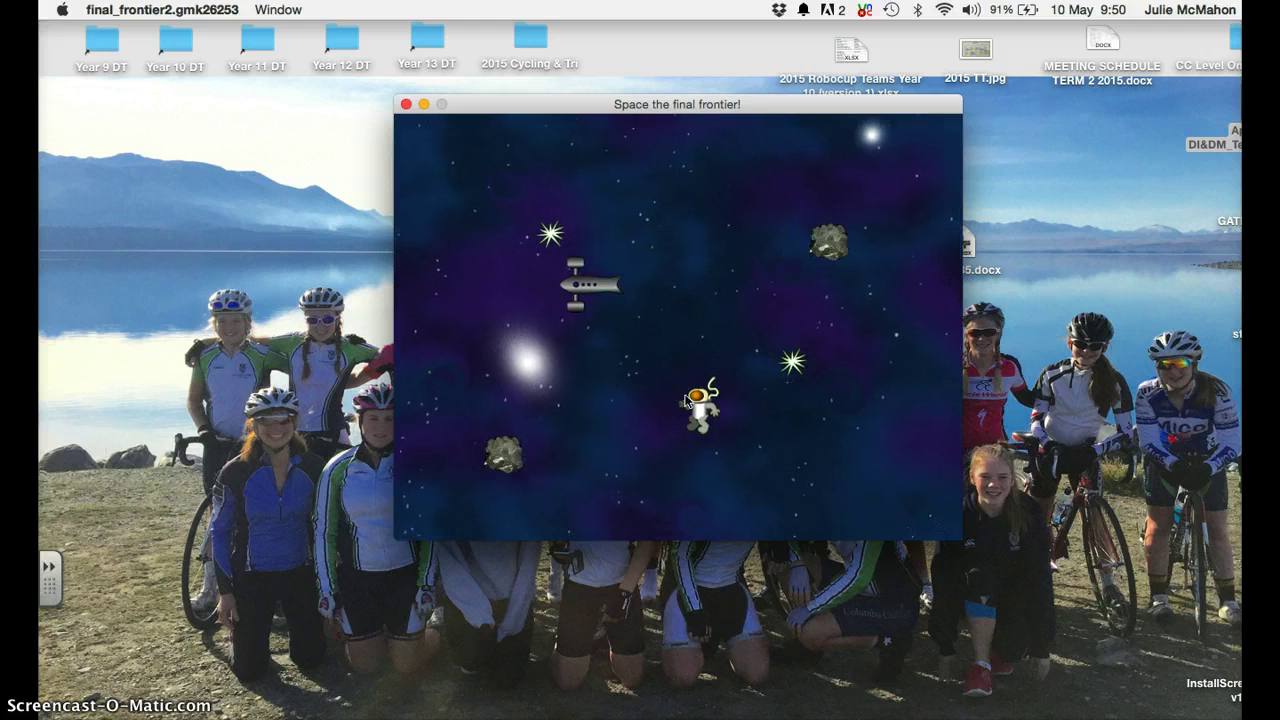
Step: Fly the spaceship around the restarted game to test another meteorite collision, and acknowledge the game-over message
key(Left)
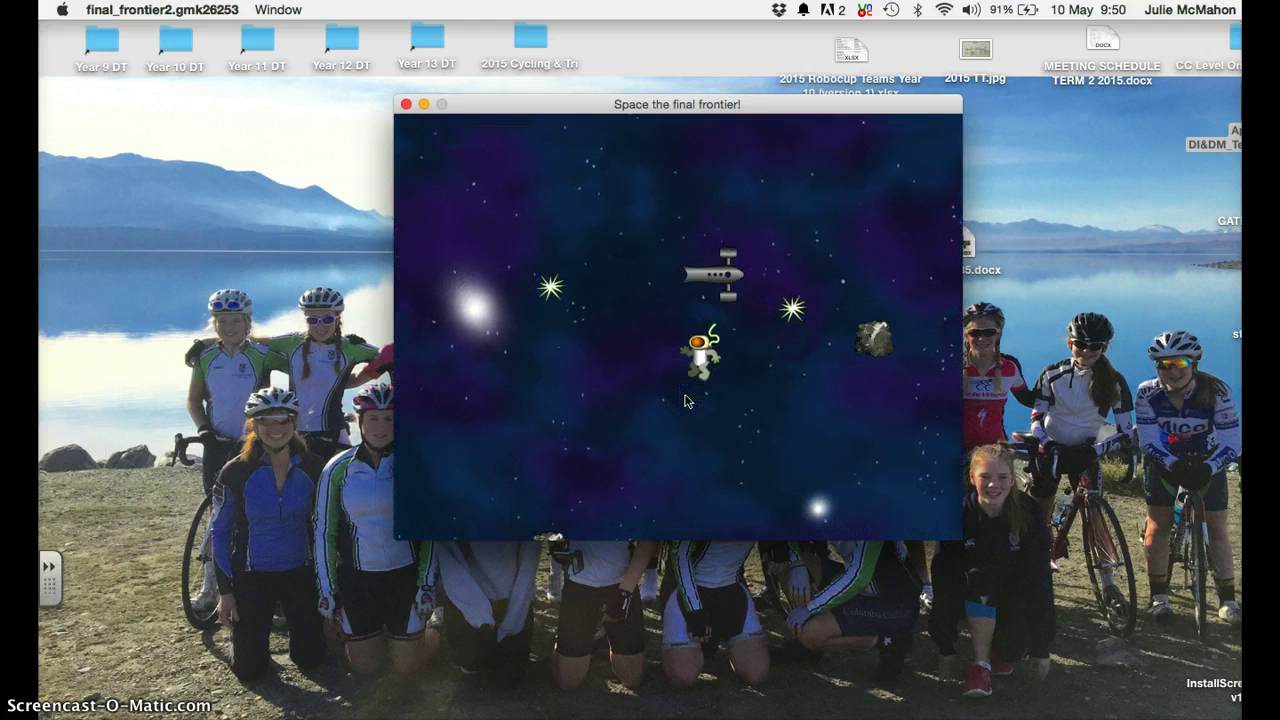
key(Up)
key(Right)
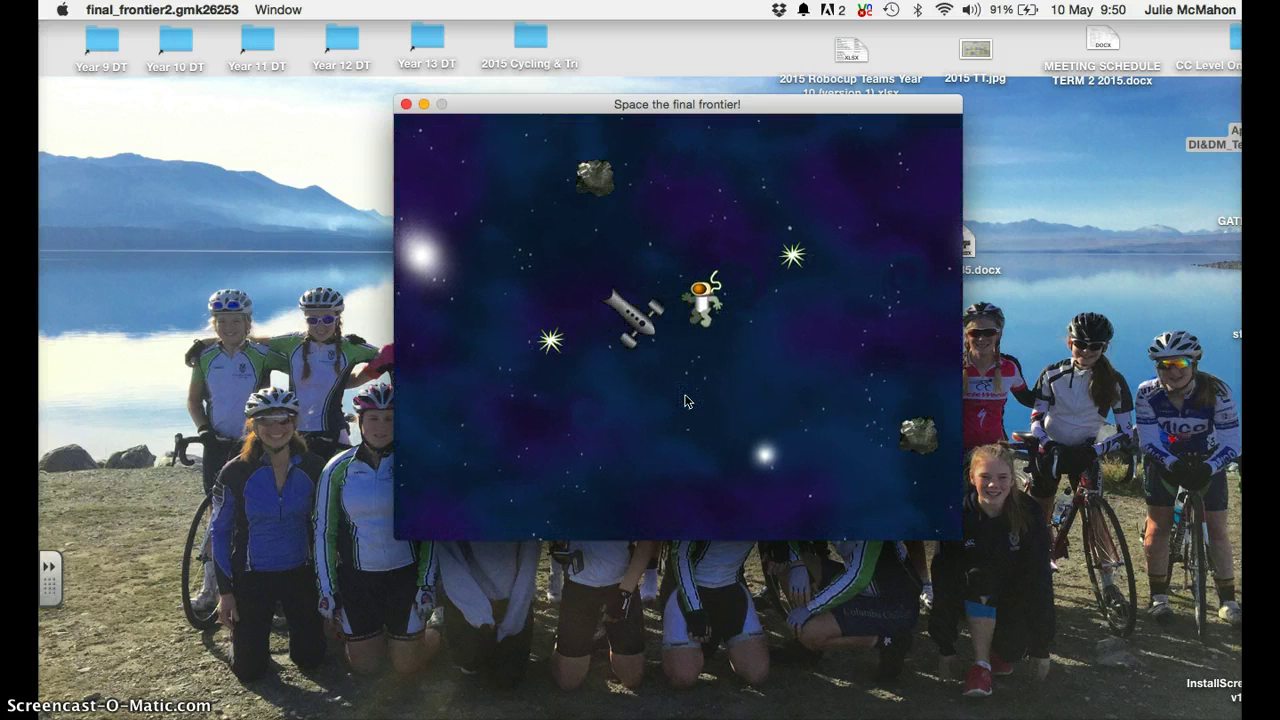
key(Up)
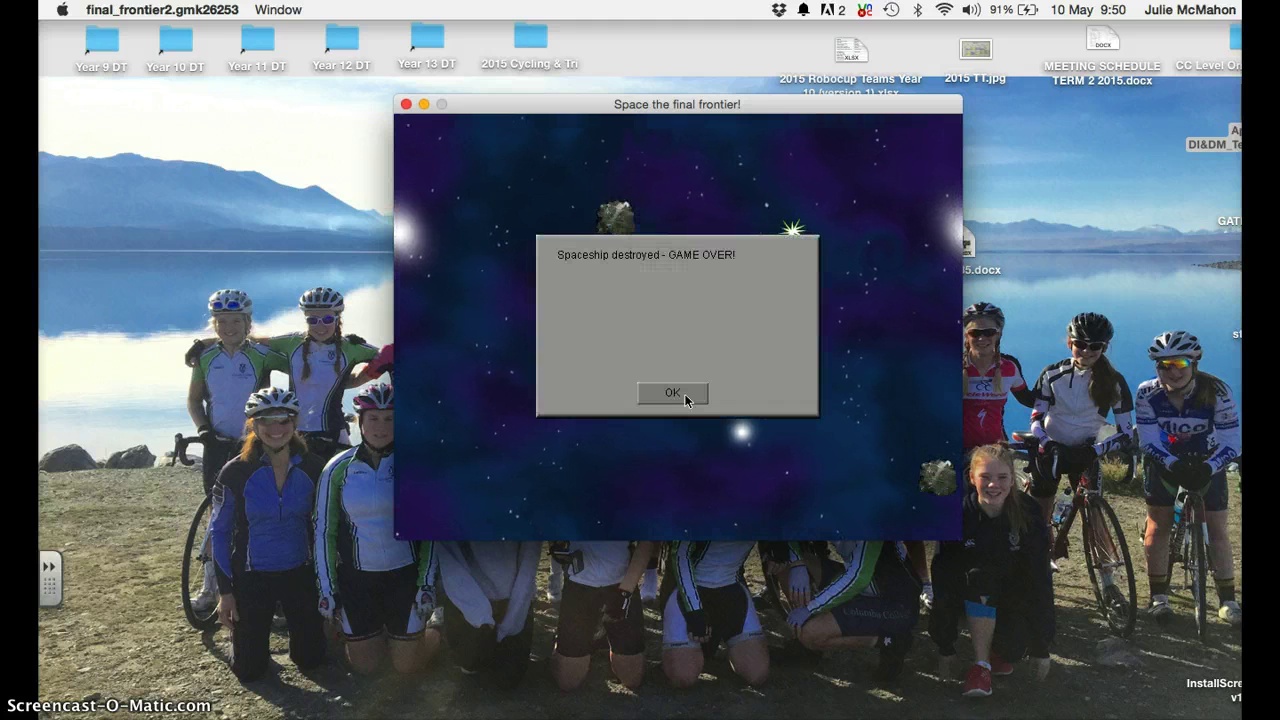
click(685, 396)
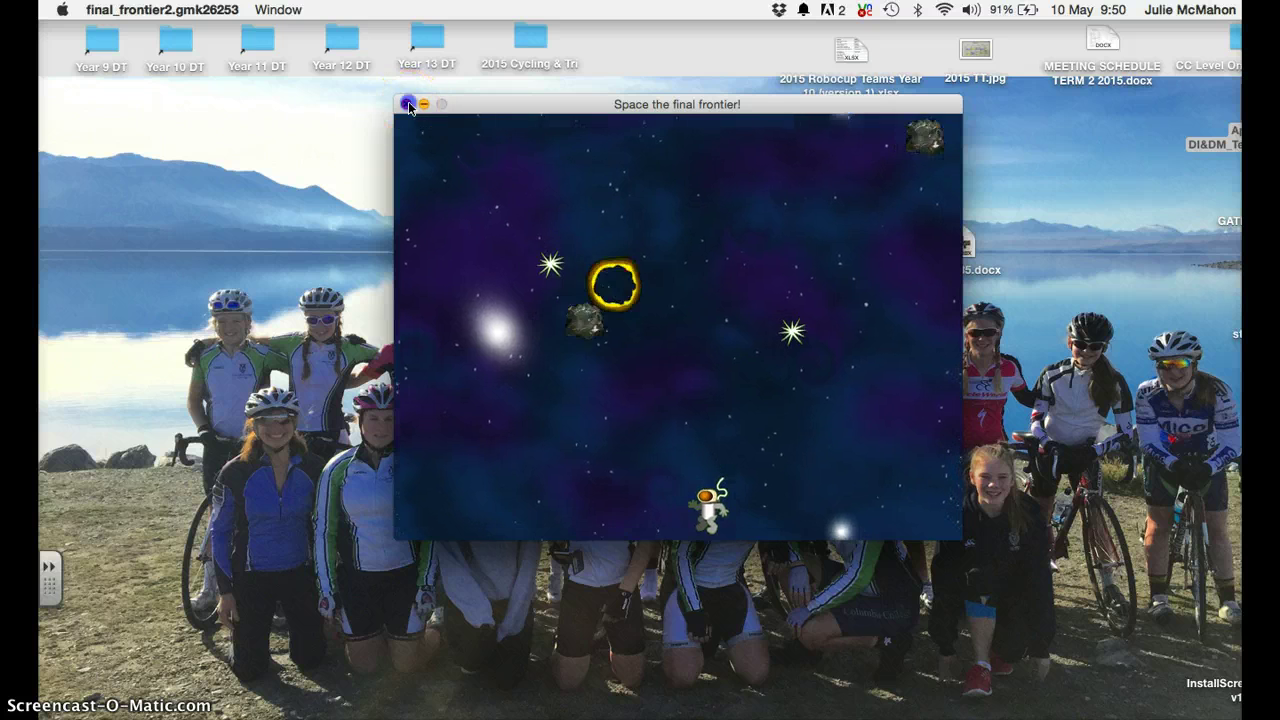
Step: Acknowledge the last game-over message to end the test run, and save the final_frontier2.gmk project
click(670, 387)
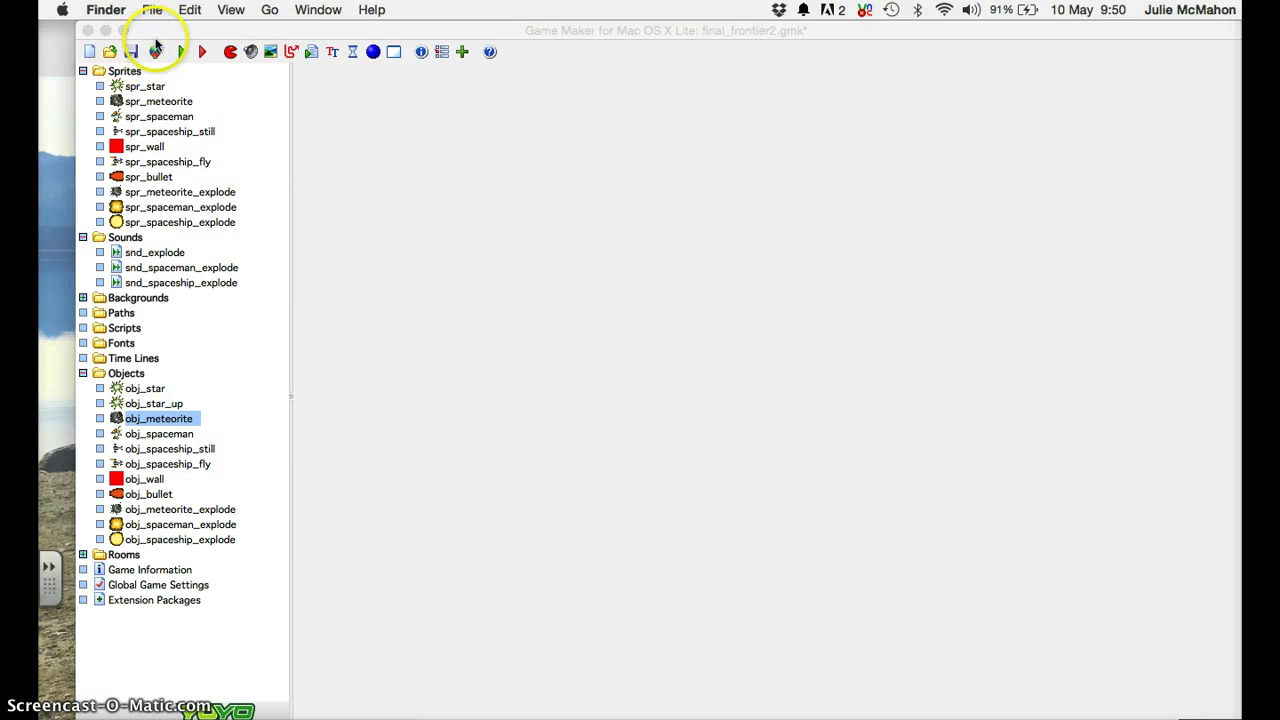
click(130, 53)
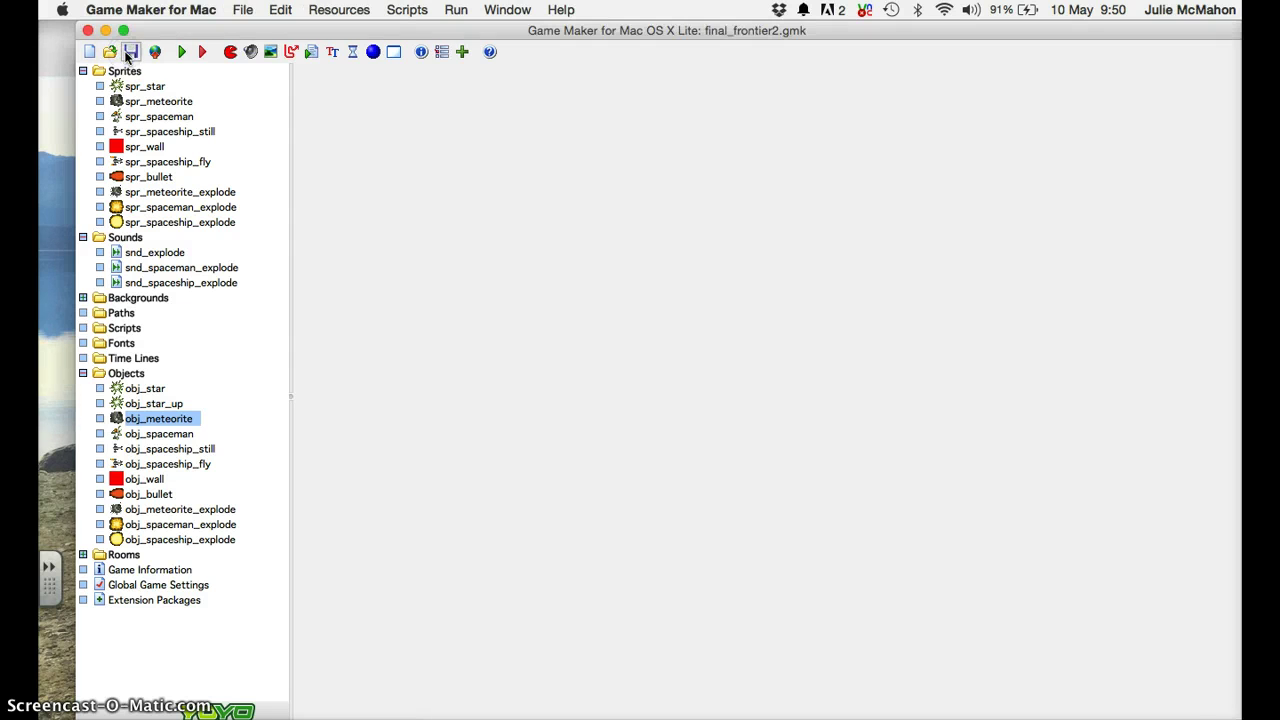